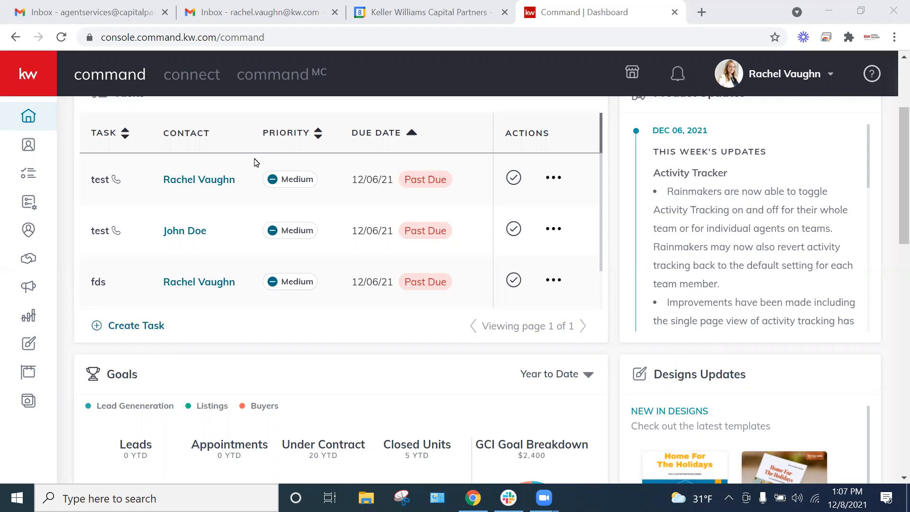
Step: Open the Campaigns dashboard and review its performance, lead goal, connected accounts and top performing campaigns
click(26, 291)
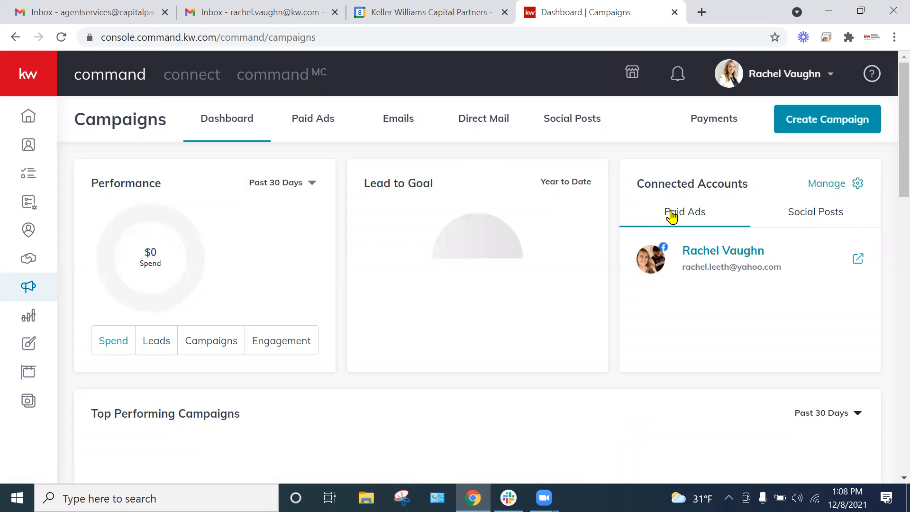
scroll(638, 246, down, 3)
scroll(659, 284, up, 3)
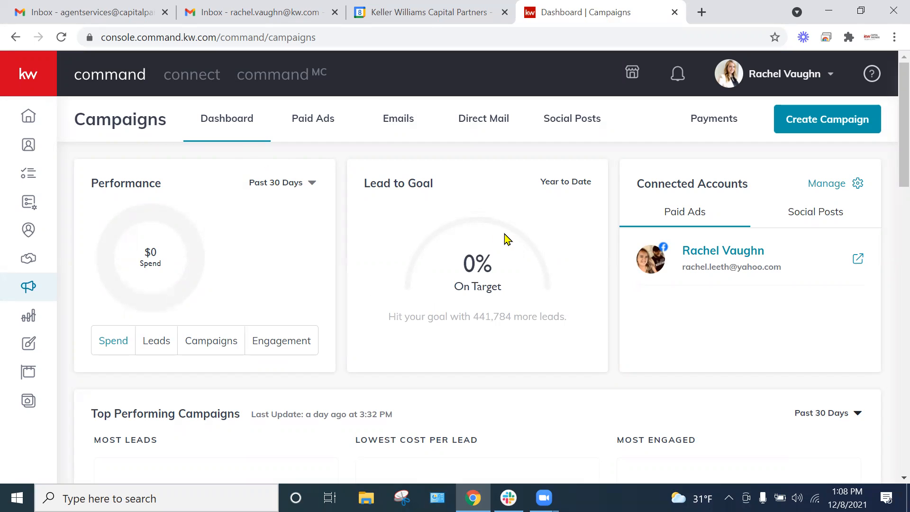
scroll(510, 244, down, 3)
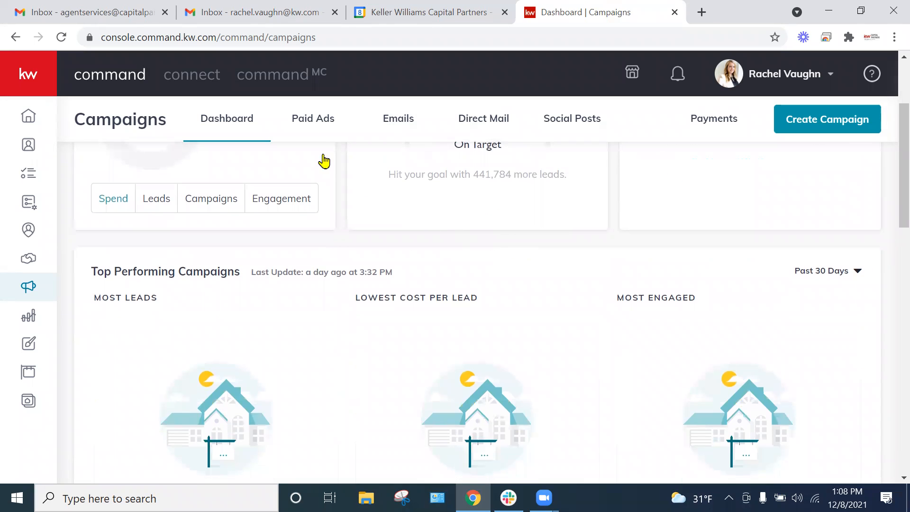
scroll(520, 280, down, 3)
scroll(577, 303, up, 6)
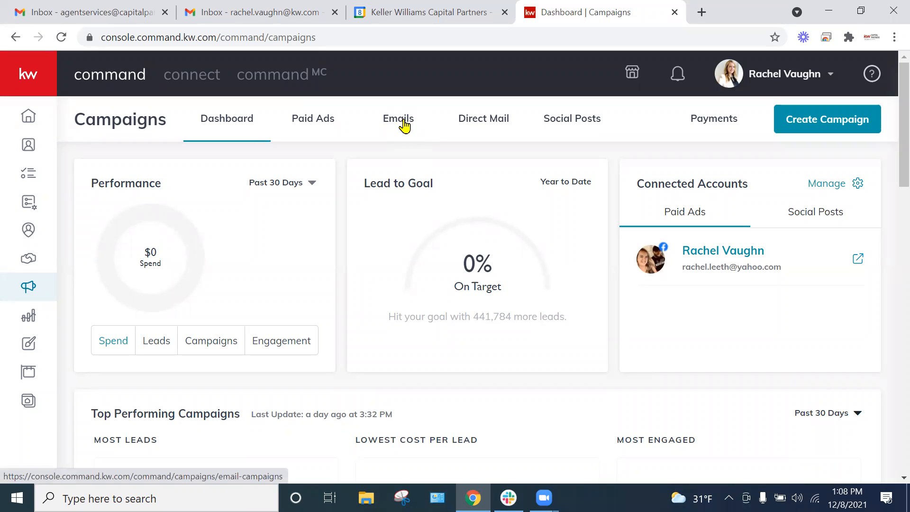
Step: Open the email campaigns overview and look through the listed campaigns with their statuses, dates and results
click(405, 126)
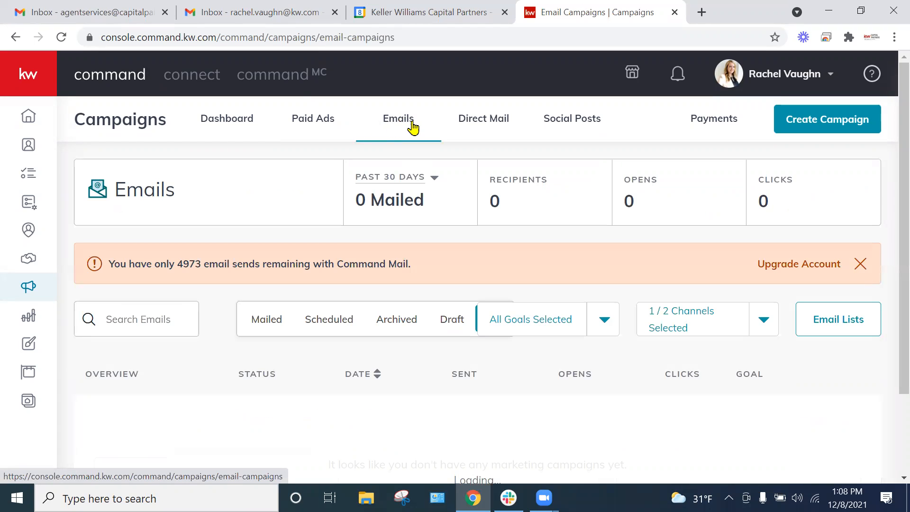
scroll(526, 350, down, 6)
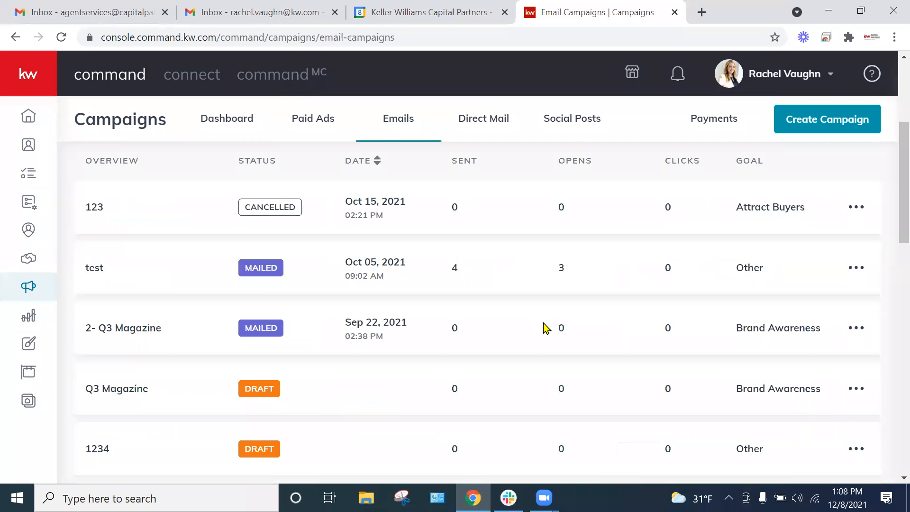
scroll(548, 327, down, 5)
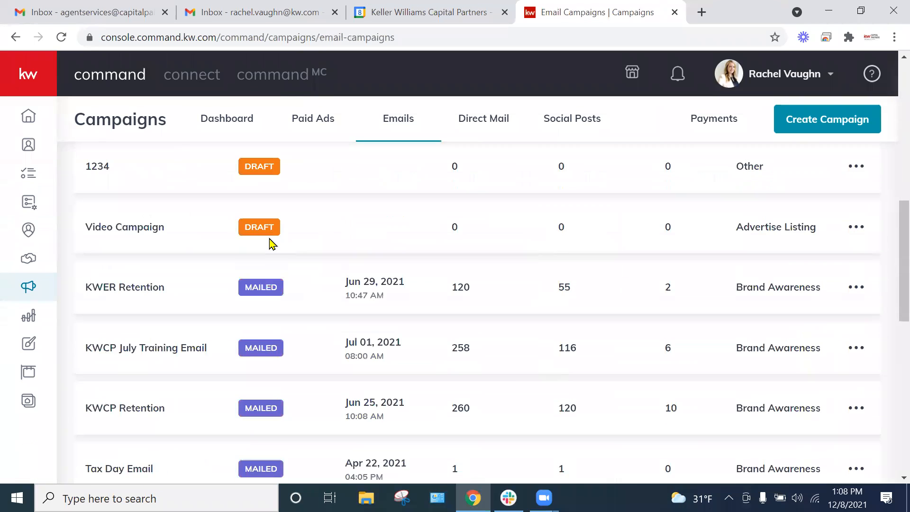
scroll(355, 235, down, 7)
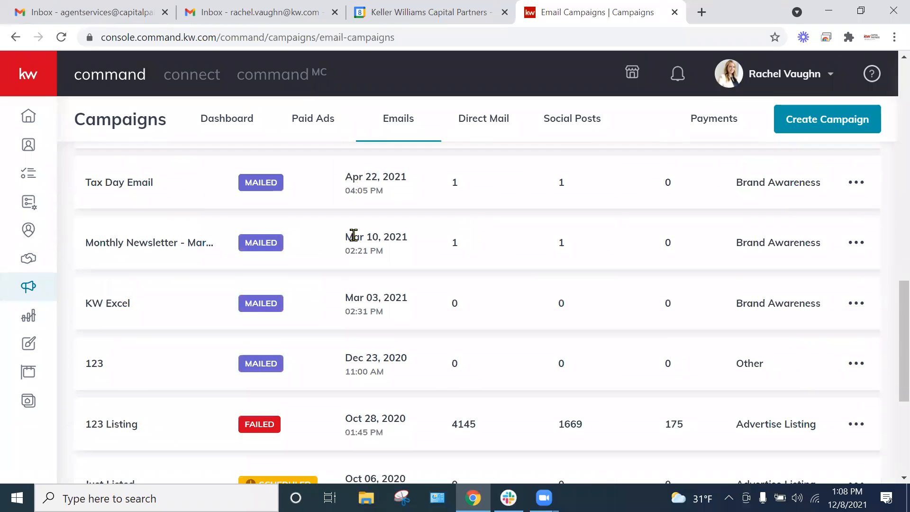
scroll(535, 315, up, 10)
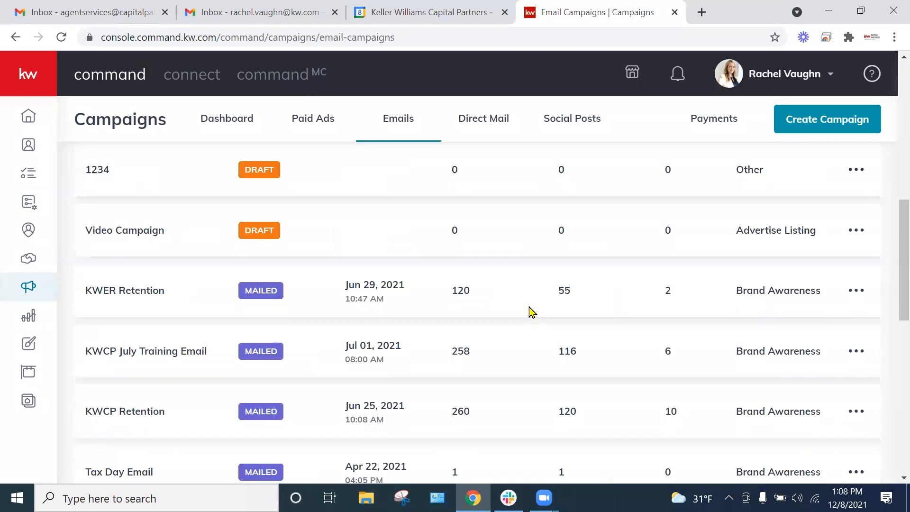
scroll(522, 304, up, 3)
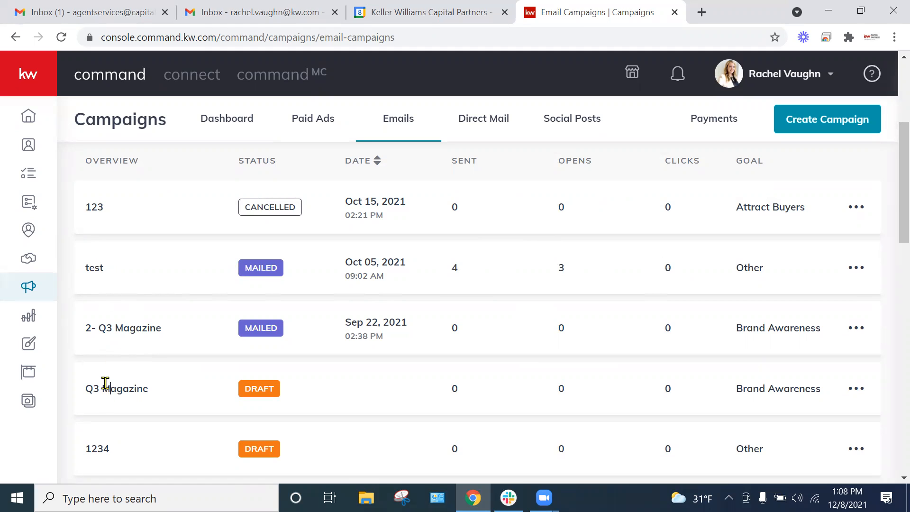
Step: View the recipient details of the "2- Q3 Magazine" email campaign and return to the email campaigns list
click(112, 331)
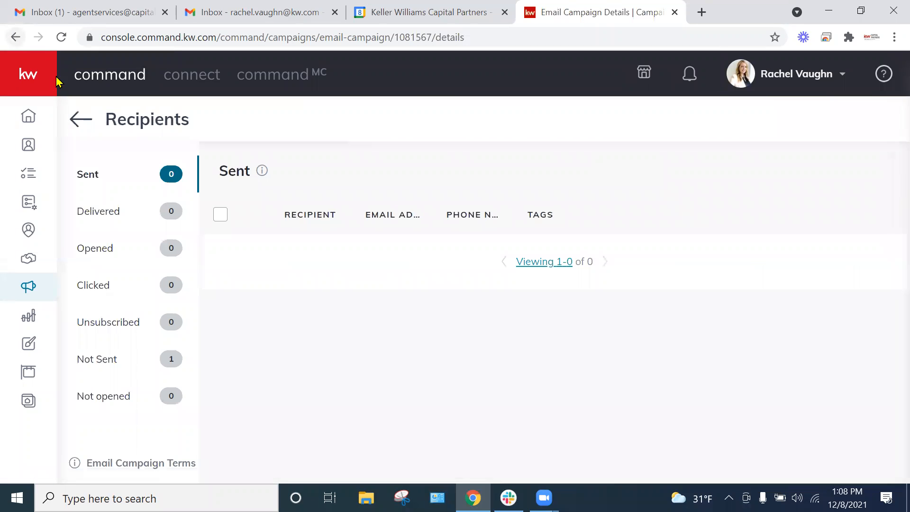
click(84, 123)
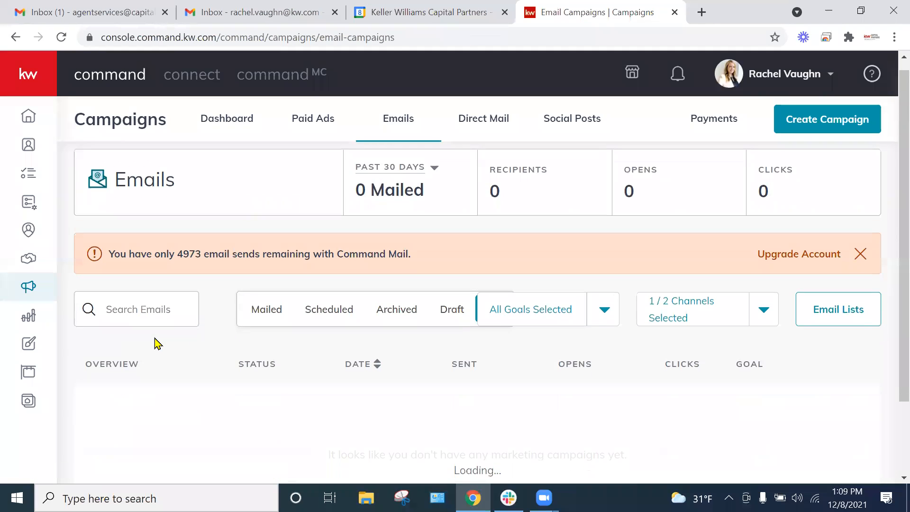
Step: Review the "test" email campaign's sent, delivered, opened, clicked and unsubscribed recipients, and return to the email campaigns list
scroll(151, 343, down, 1)
scroll(143, 336, down, 1)
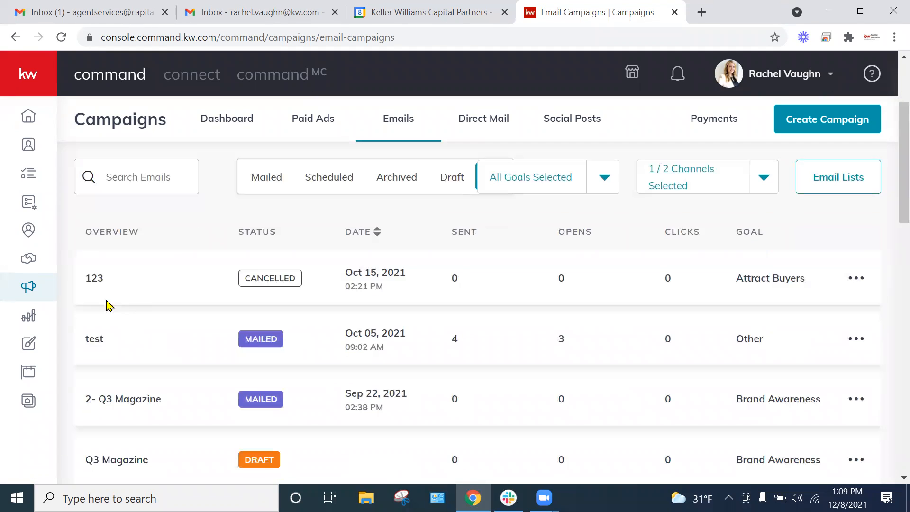
click(100, 339)
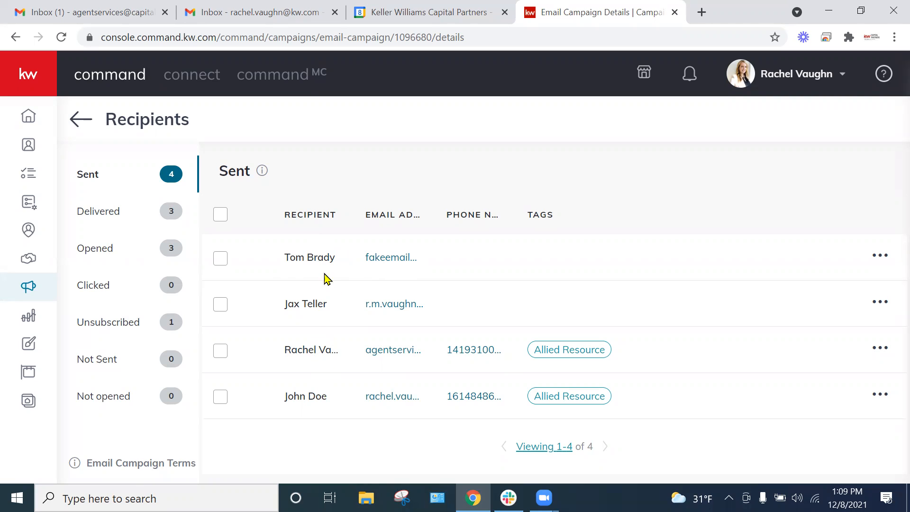
click(143, 221)
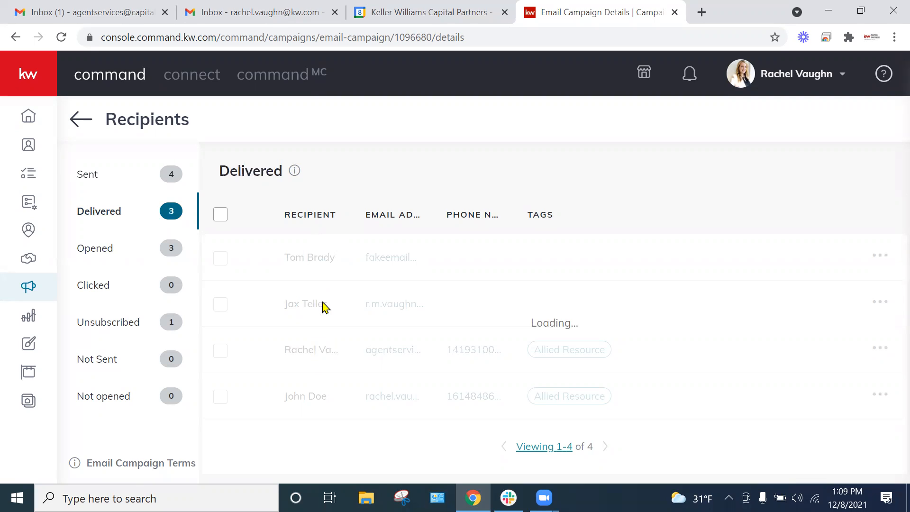
click(122, 255)
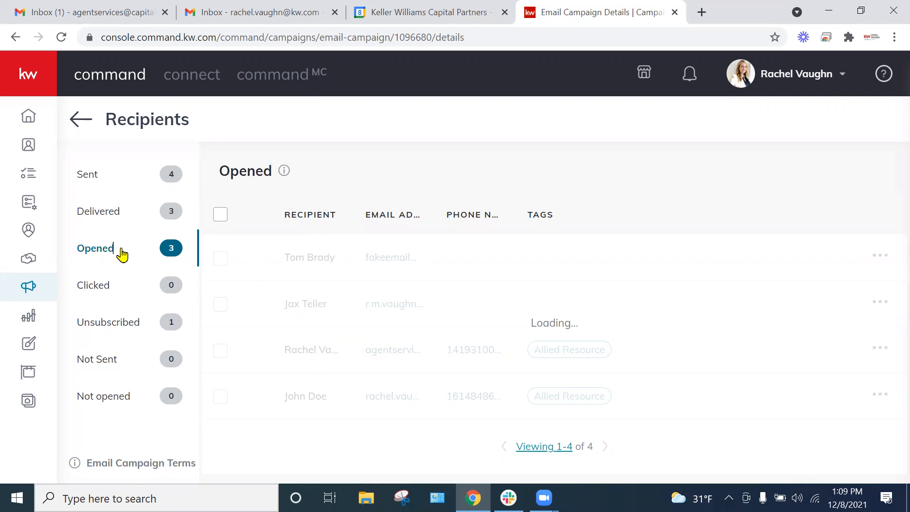
click(138, 291)
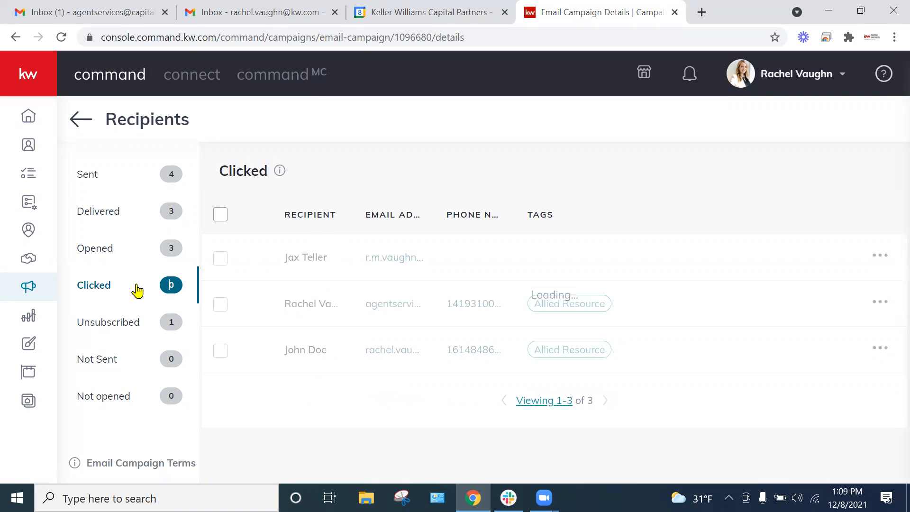
click(141, 336)
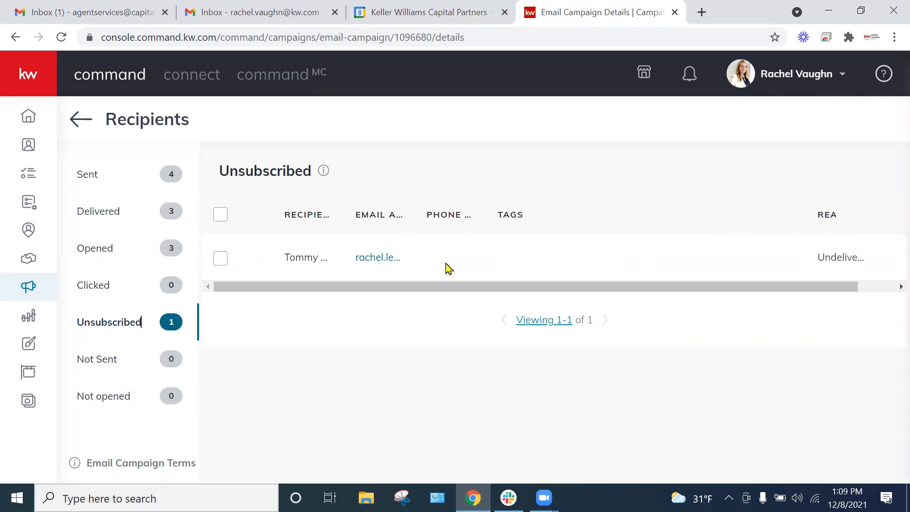
click(83, 121)
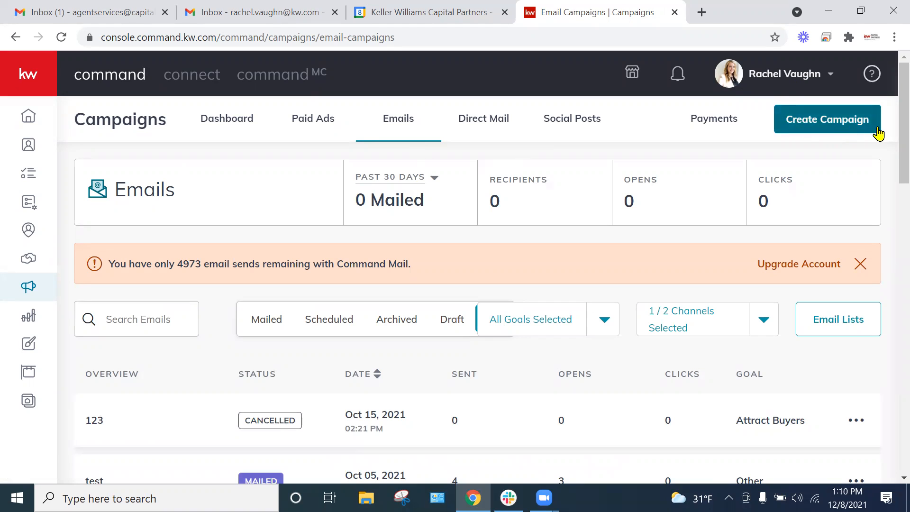
Step: Start a new email campaign and name it "Test Email"
click(859, 120)
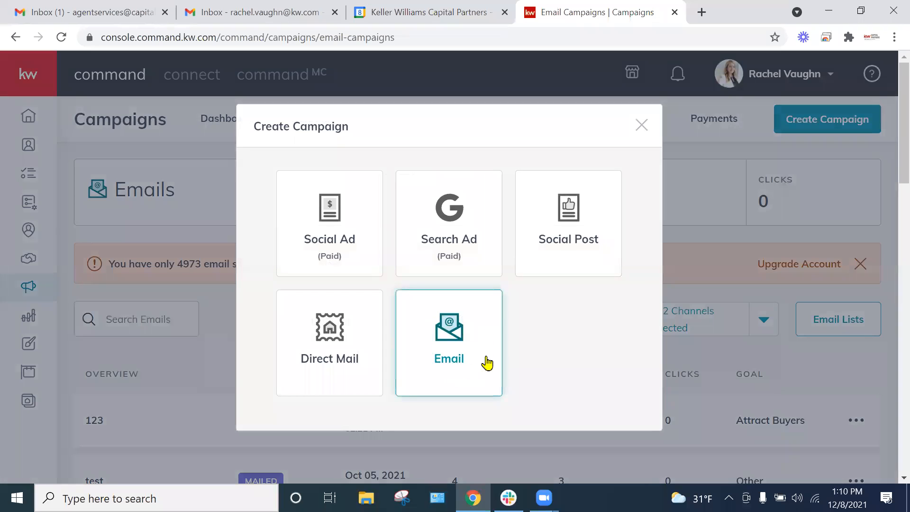
click(467, 340)
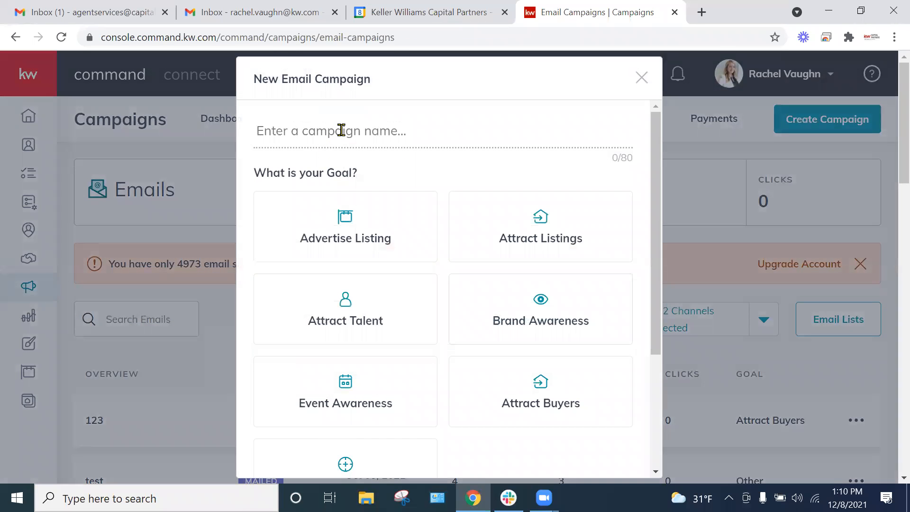
text(Test Email)
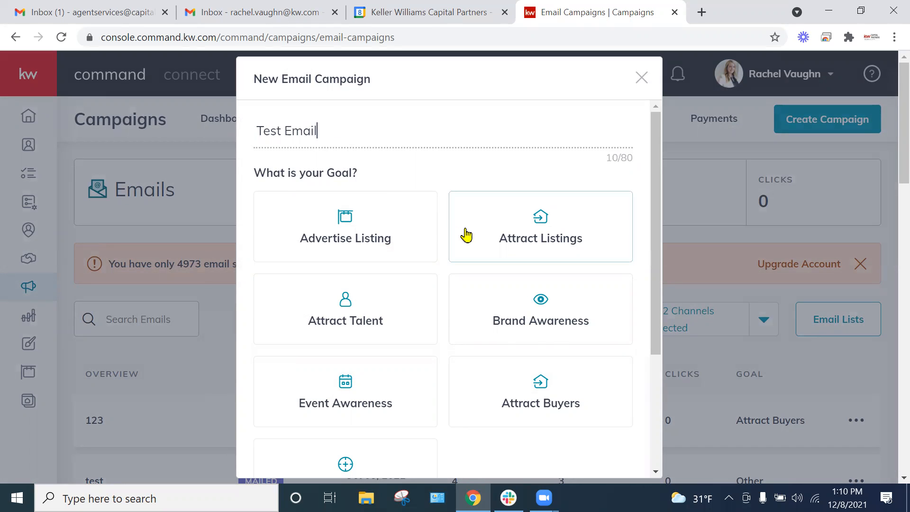
Step: Set the campaign goal to Brand Awareness and create the campaign, keeping Command Email as the channel
scroll(341, 207, down, 1)
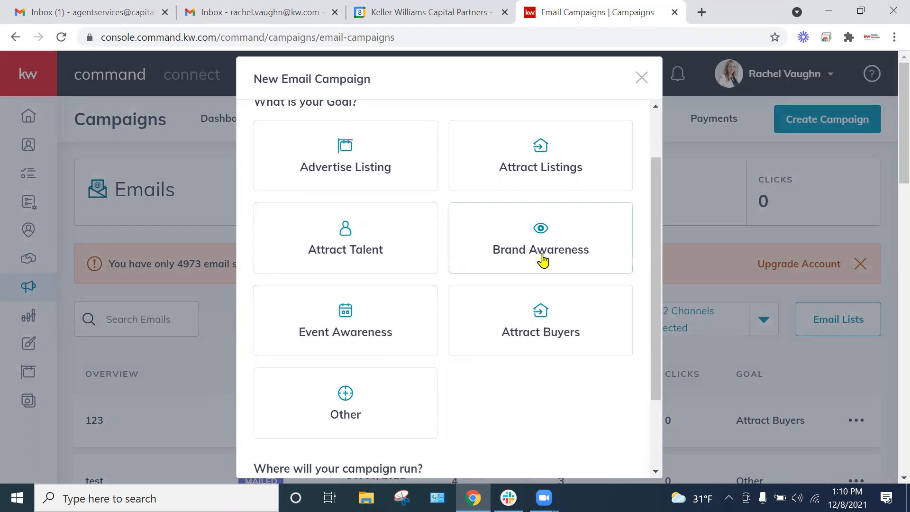
scroll(522, 273, up, 1)
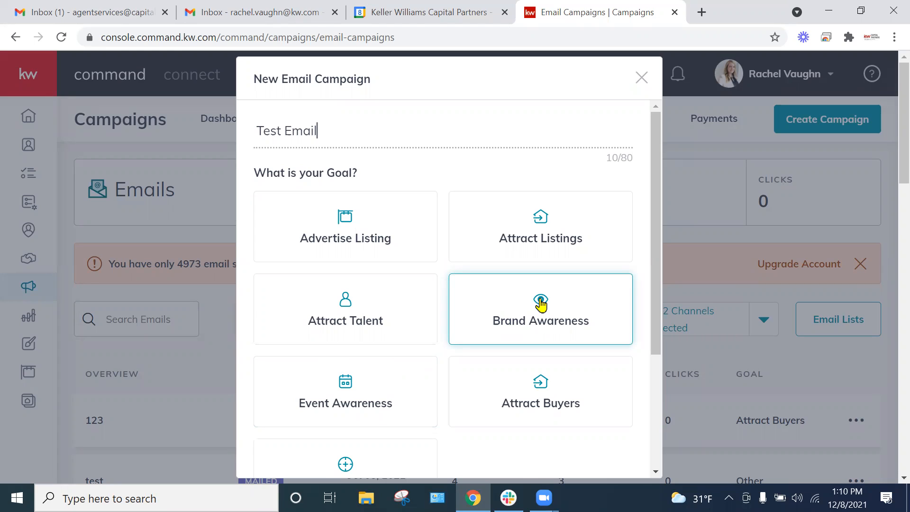
click(569, 303)
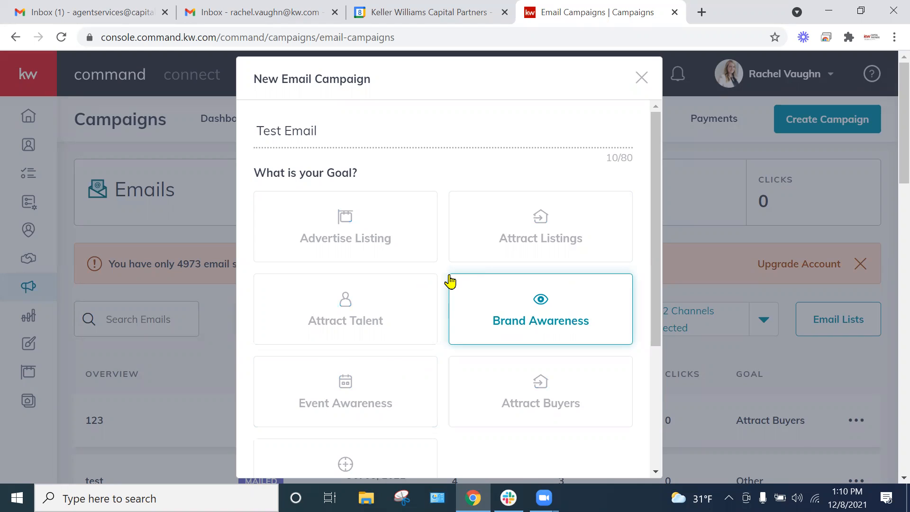
scroll(504, 305, down, 2)
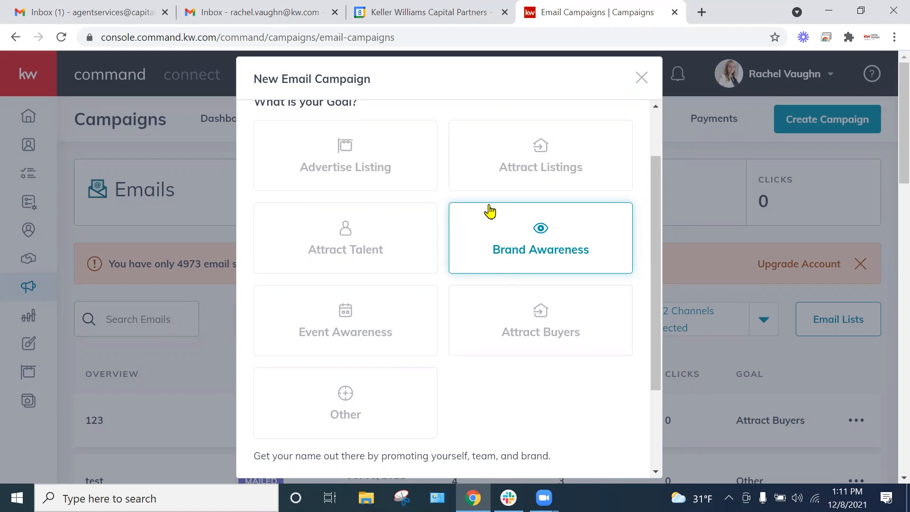
scroll(475, 226, down, 2)
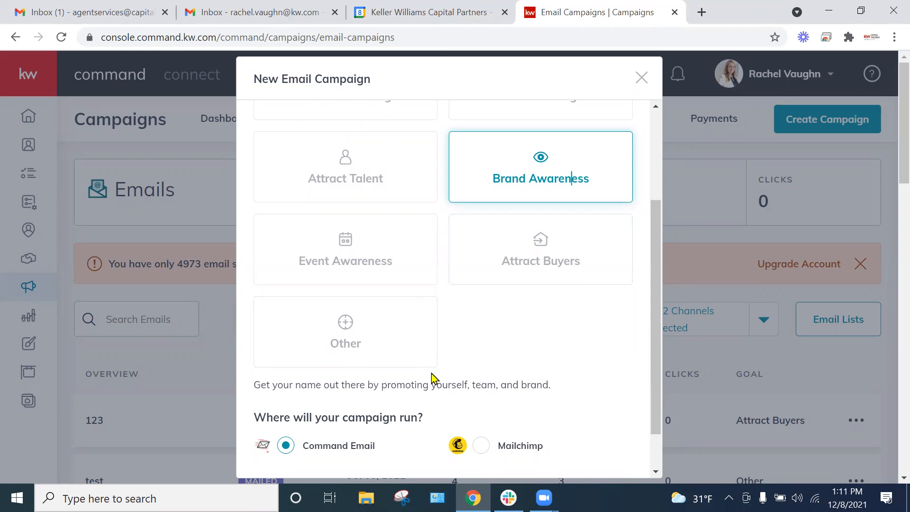
scroll(431, 389, down, 3)
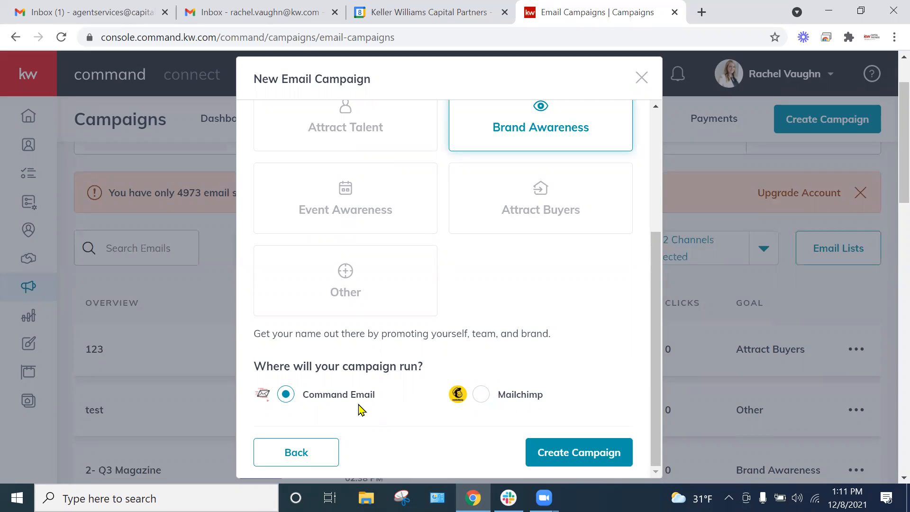
click(577, 459)
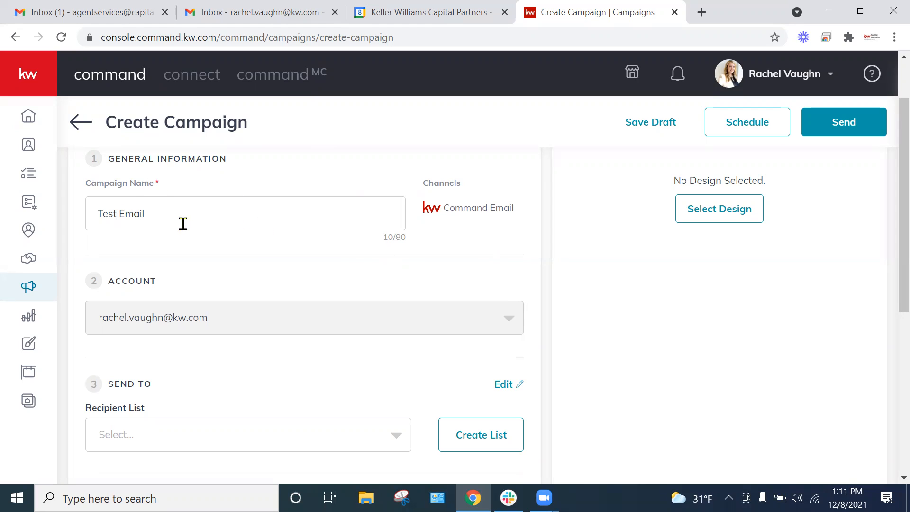
Step: Review the new campaign's general information, account, sender and subject sections, and check which recipient lists are available
scroll(187, 238, up, 2)
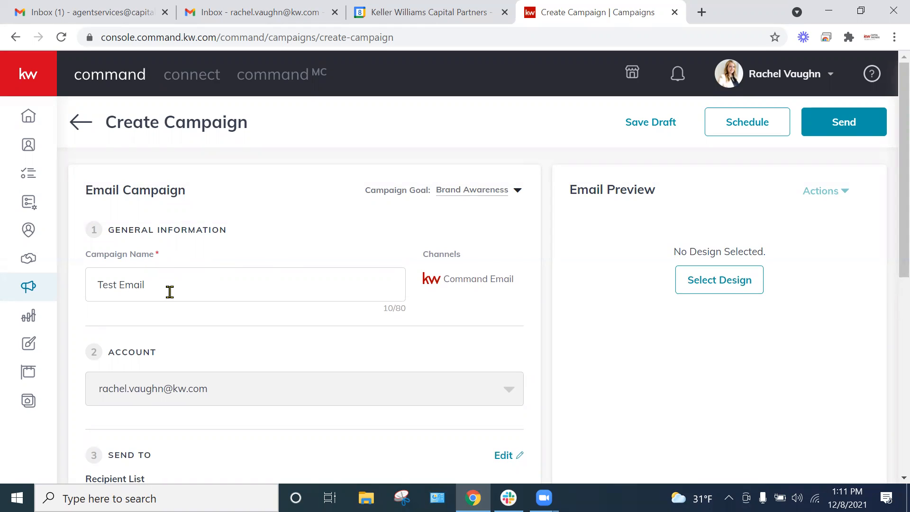
scroll(173, 290, down, 3)
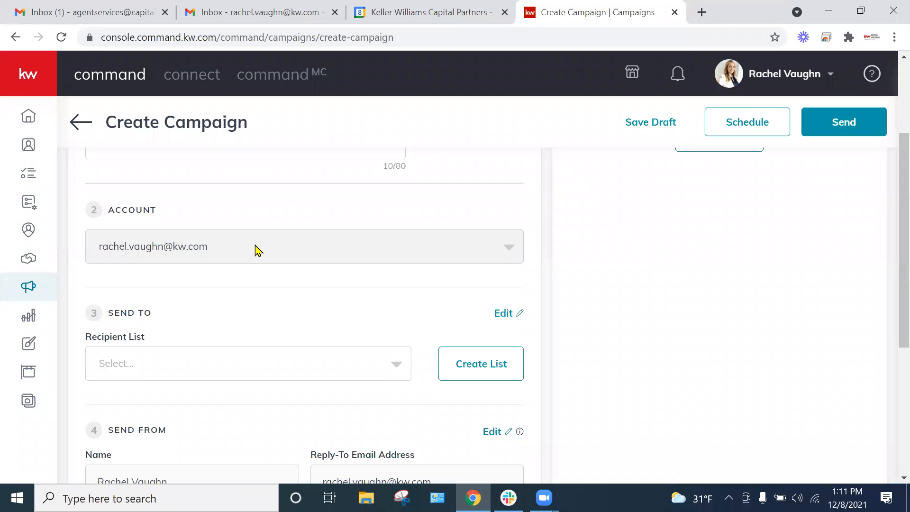
scroll(338, 246, down, 1)
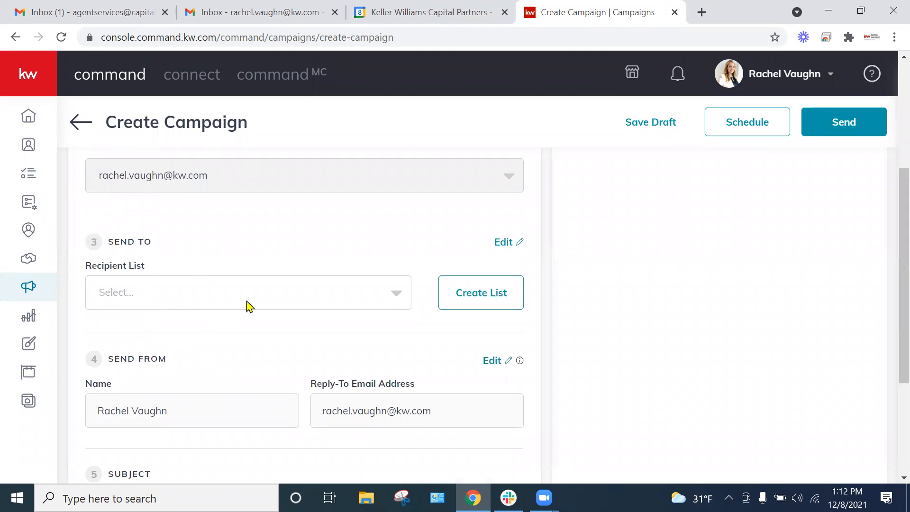
scroll(255, 175, down, 1)
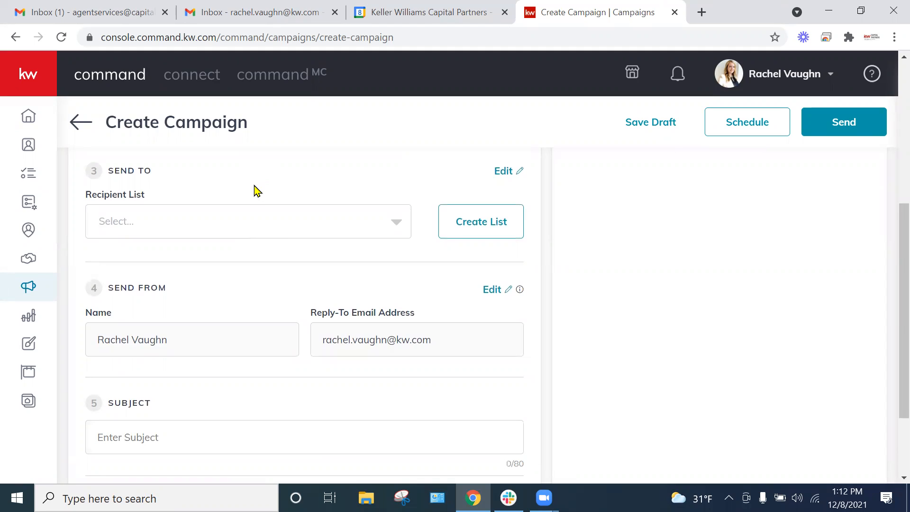
click(304, 219)
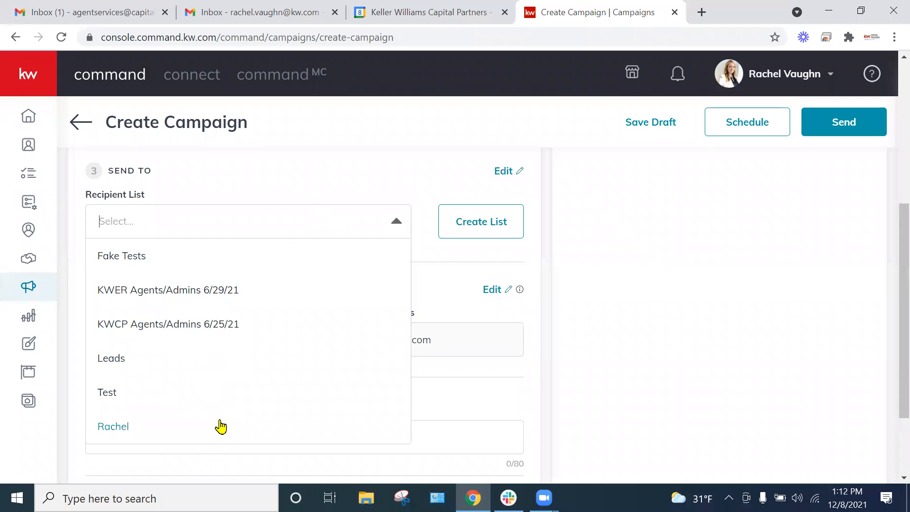
click(344, 185)
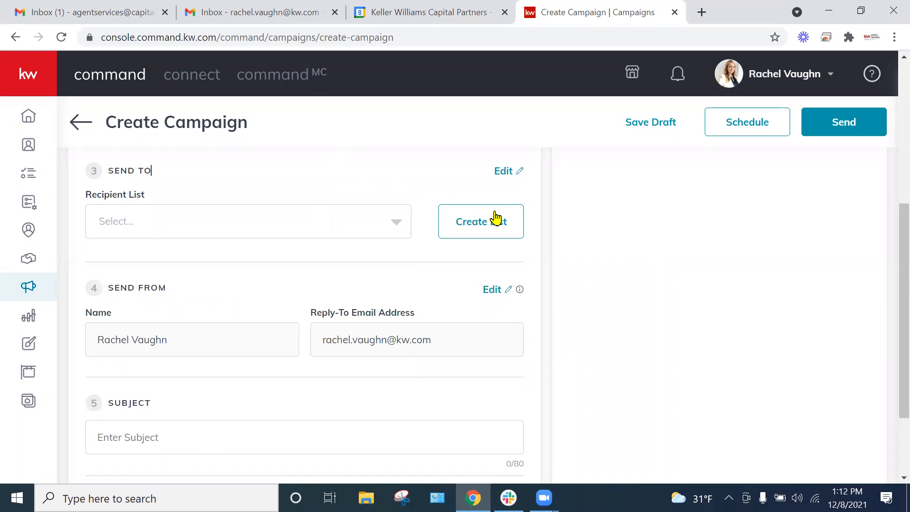
Step: Start a new recipient list for the campaign and name it "Dec Newsletter"
click(465, 228)
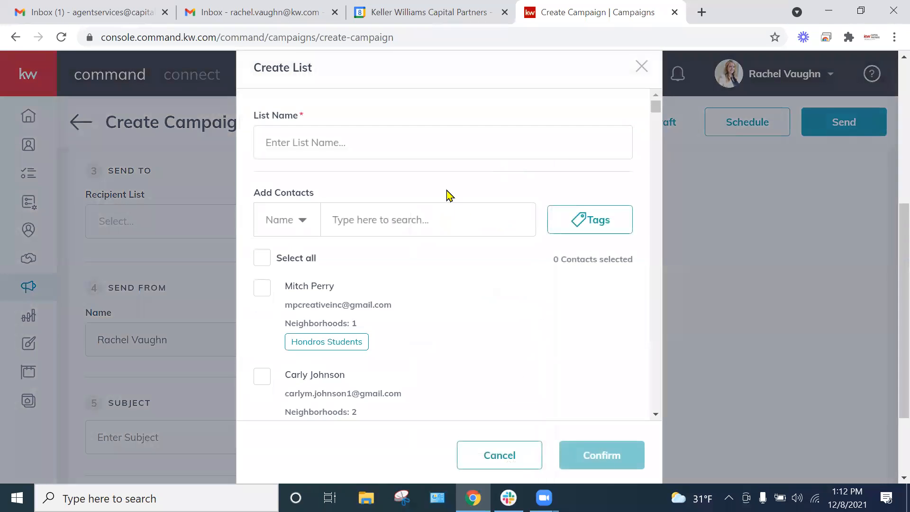
scroll(417, 311, down, 3)
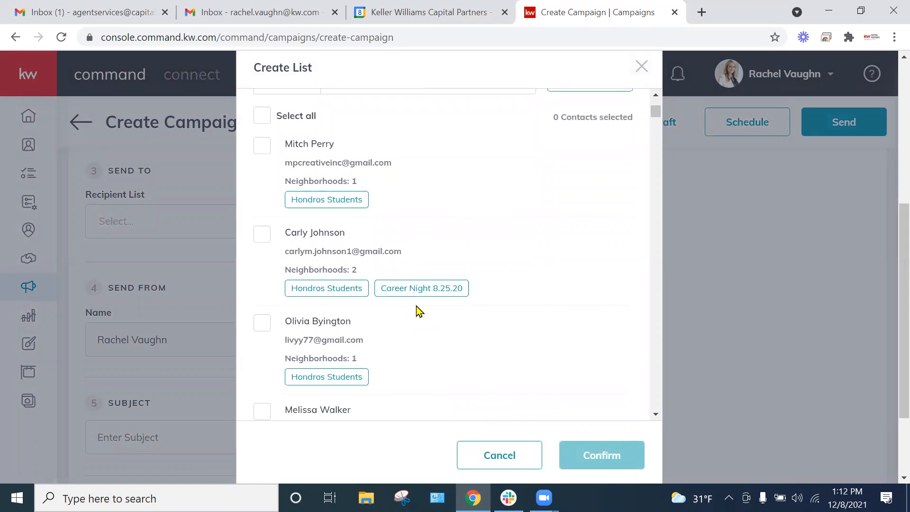
scroll(525, 223, up, 2)
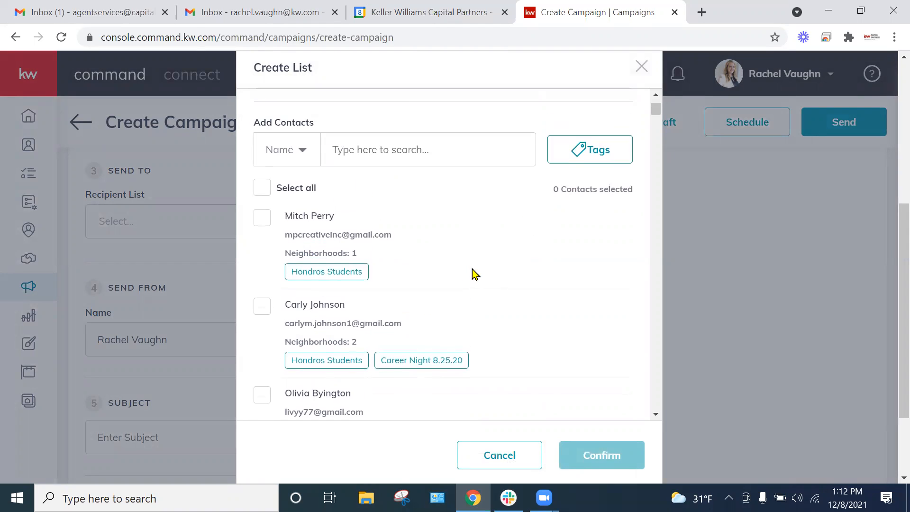
scroll(476, 274, up, 4)
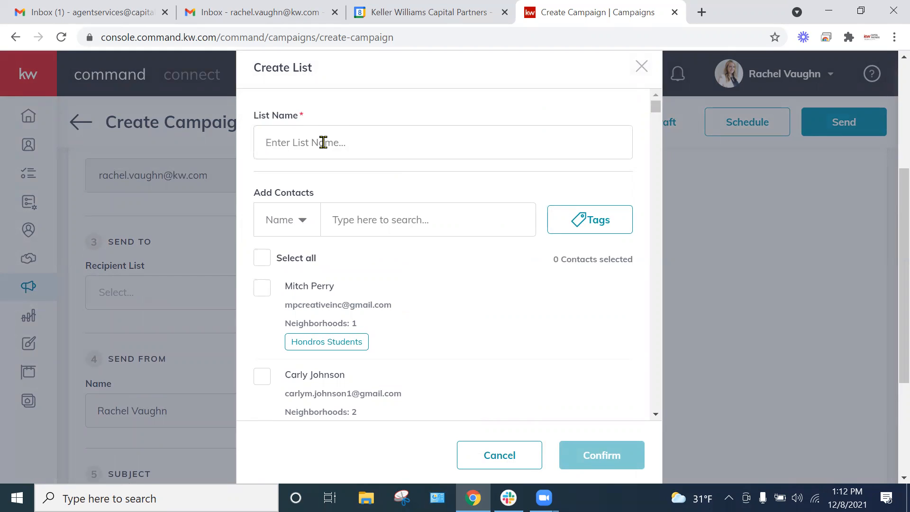
text(Dec Newsletter)
Step: Go through the contacts offered for the list and load two further batches of contacts
scroll(477, 209, down, 1)
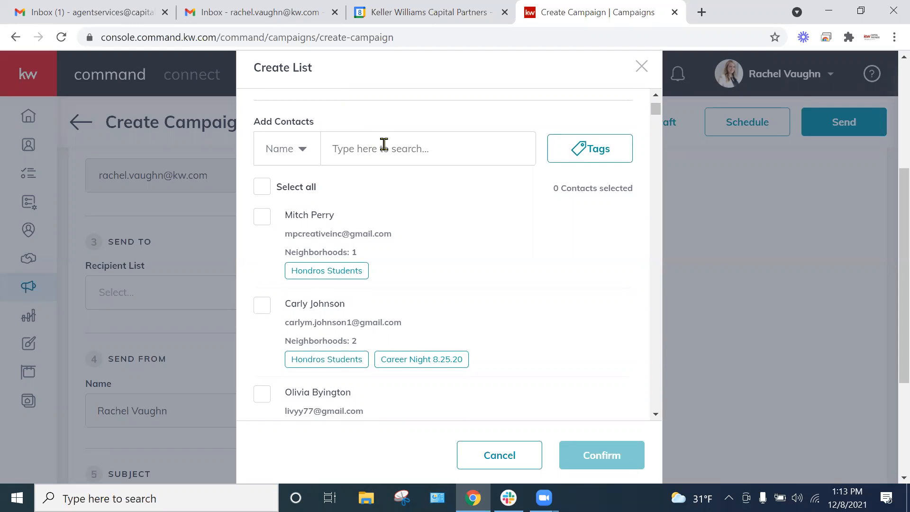
scroll(412, 193, down, 1)
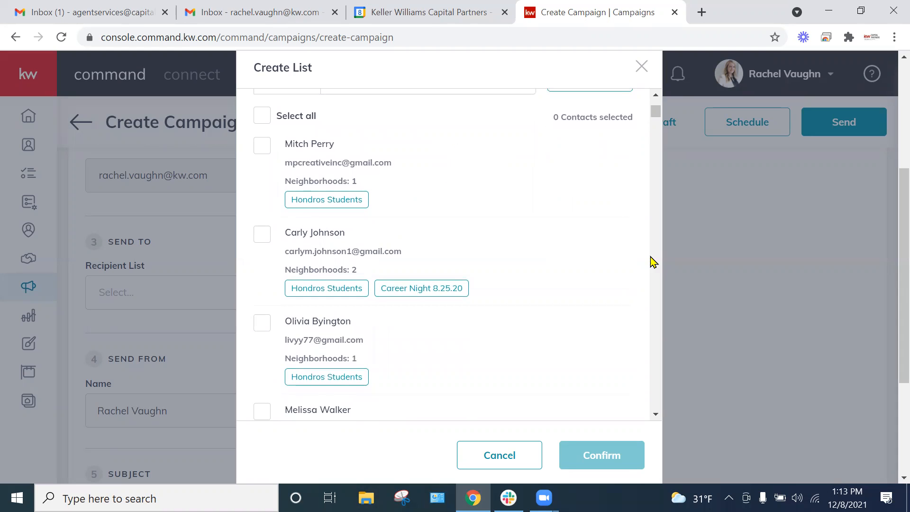
drag(660, 118, 614, 433)
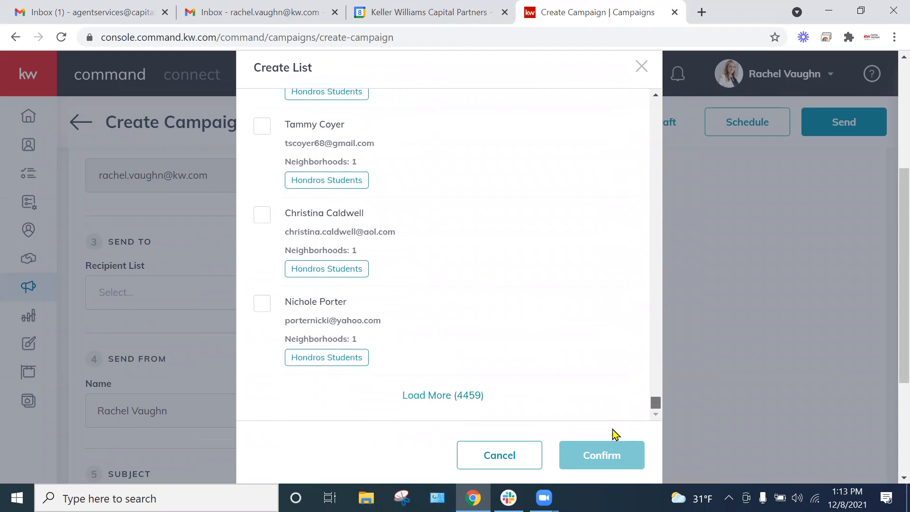
click(454, 398)
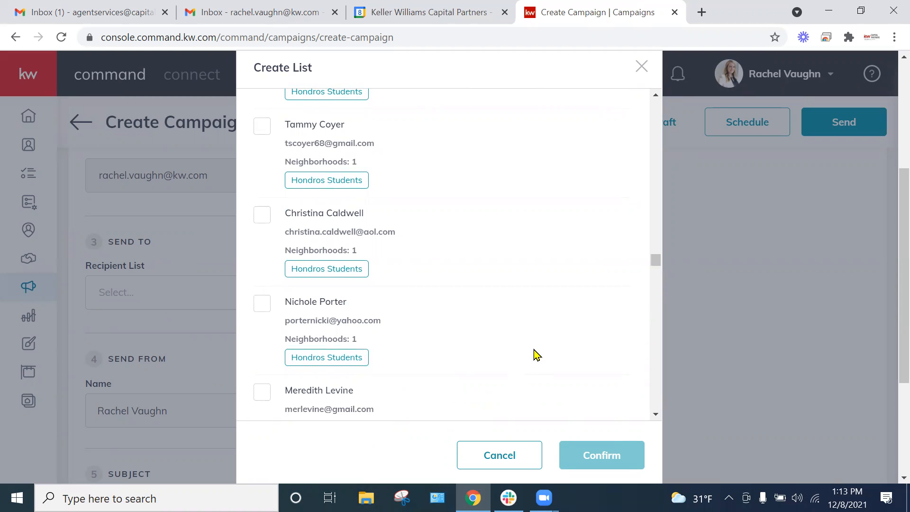
scroll(536, 355, down, 15)
scroll(516, 353, down, 15)
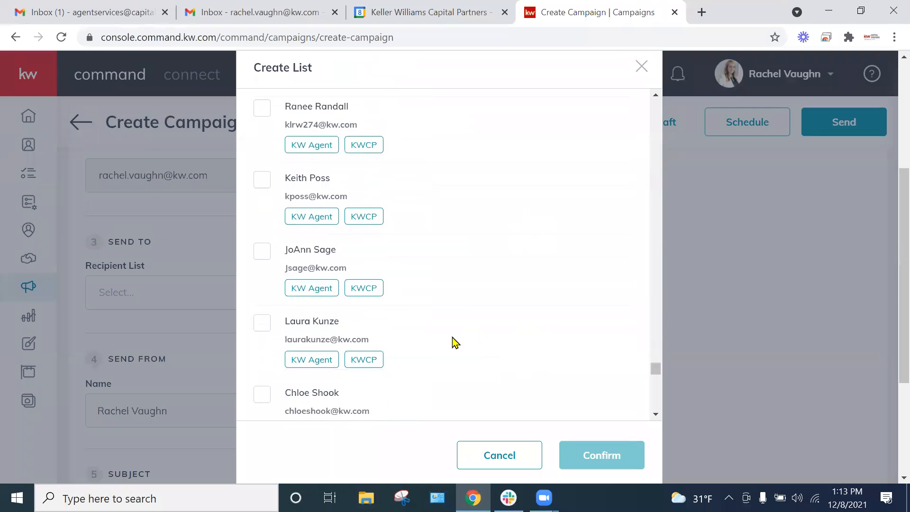
scroll(642, 394, down, 10)
scroll(656, 390, down, 5)
click(470, 398)
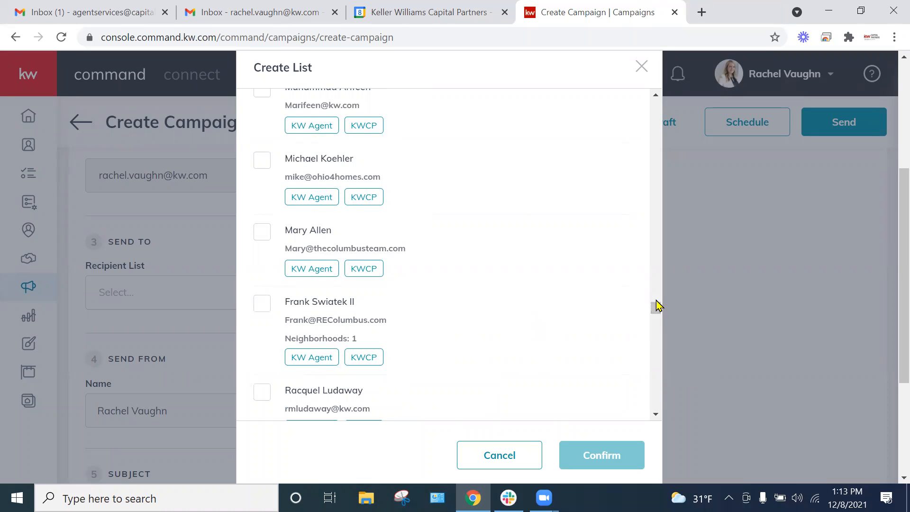
Step: Select all loaded contacts for the Dec Newsletter list and confirm its creation
drag(656, 309, 641, 106)
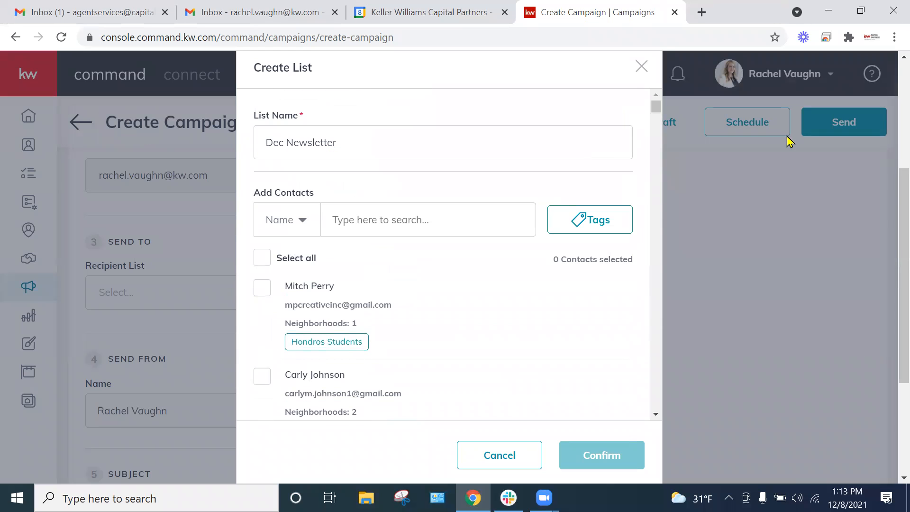
click(260, 258)
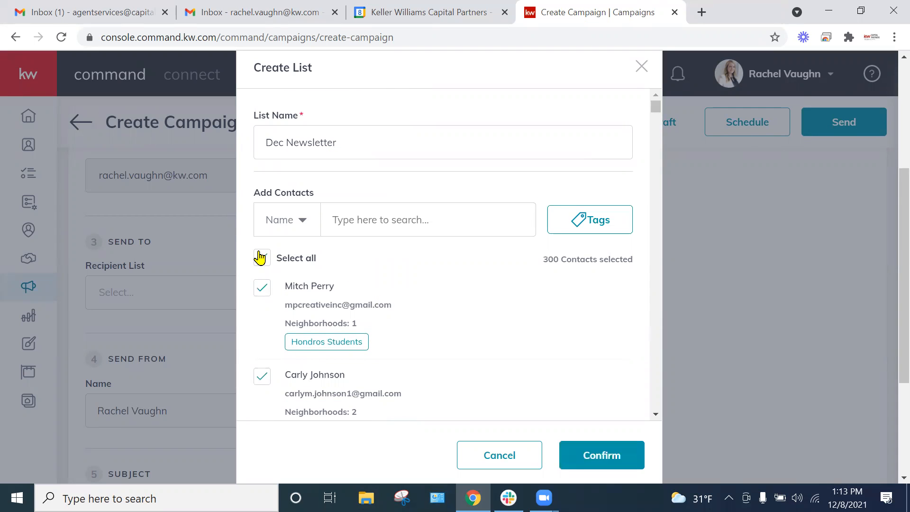
click(596, 457)
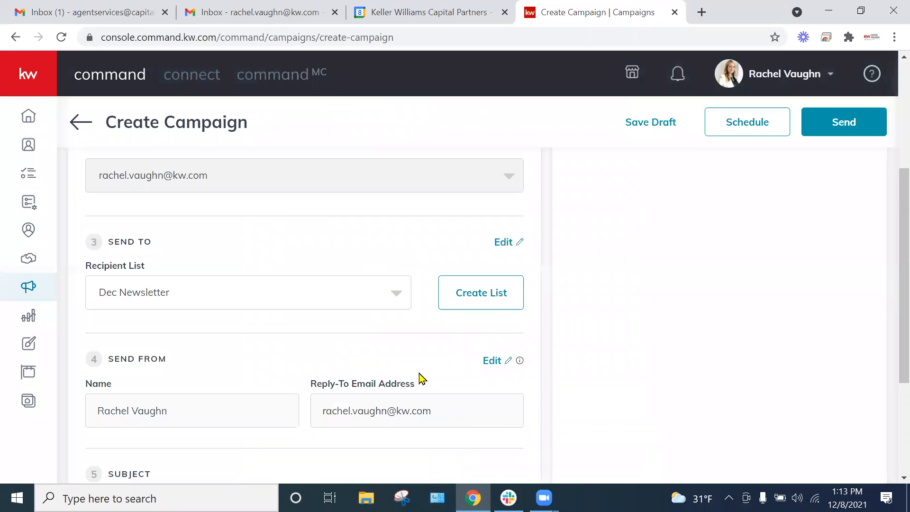
Step: Choose Dec Newsletter from the available recipient lists for the campaign
scroll(348, 311, down, 1)
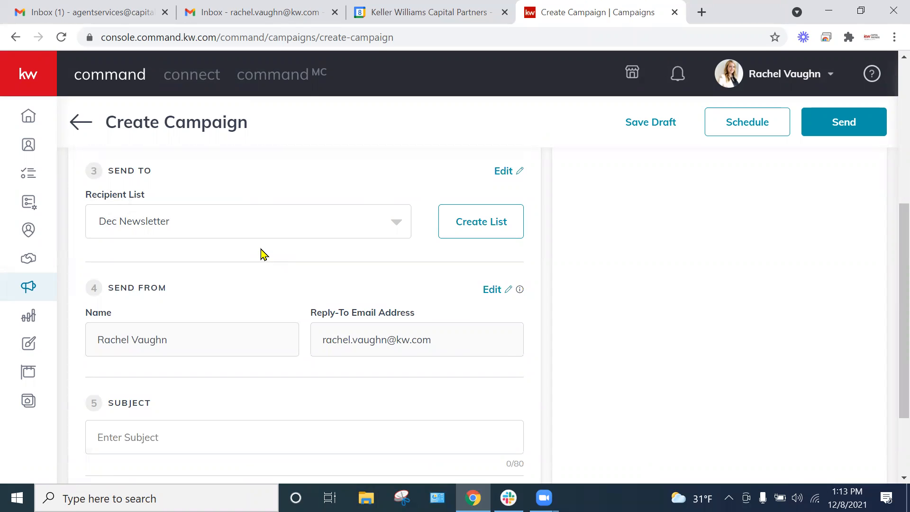
click(171, 231)
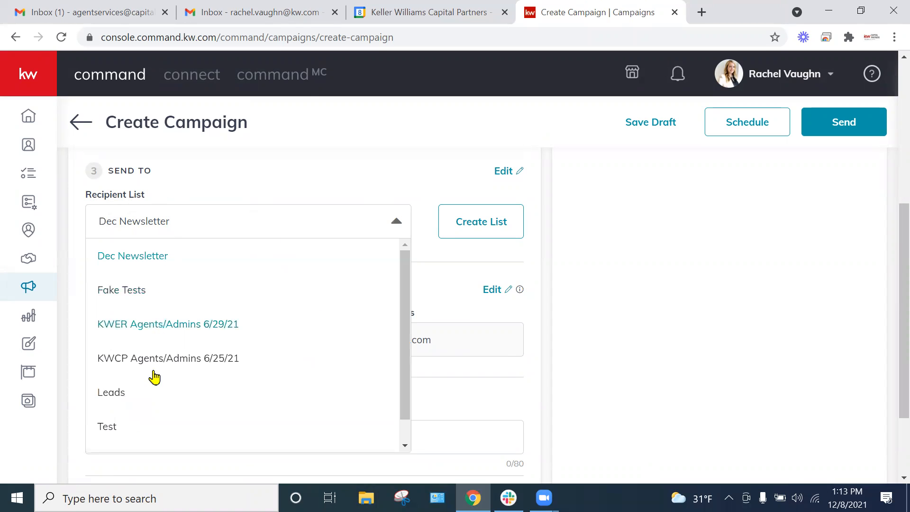
click(140, 261)
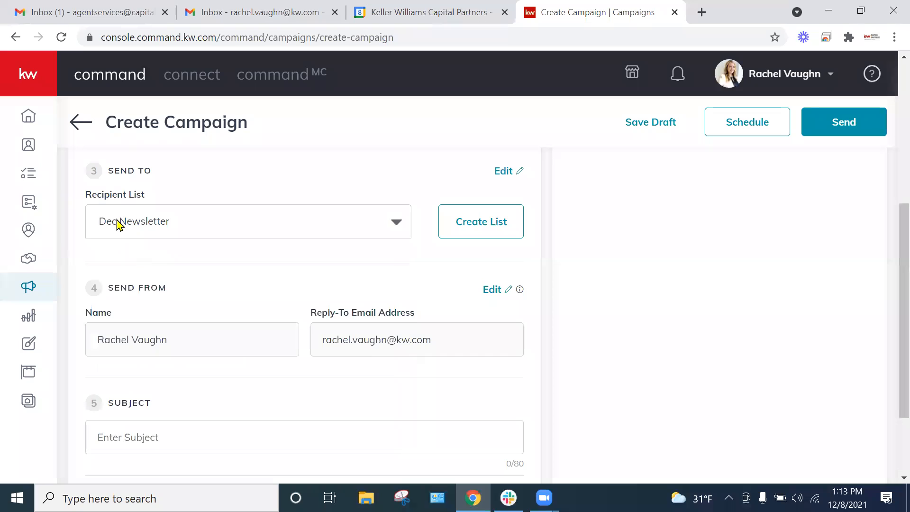
Step: Open the Dec Newsletter list for editing, review its name and selected contacts, and confirm the list
click(504, 172)
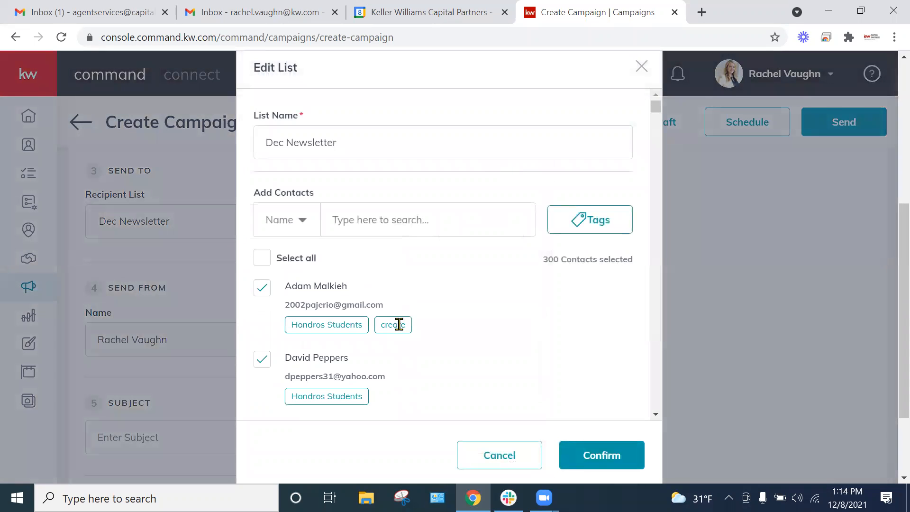
scroll(467, 325, down, 5)
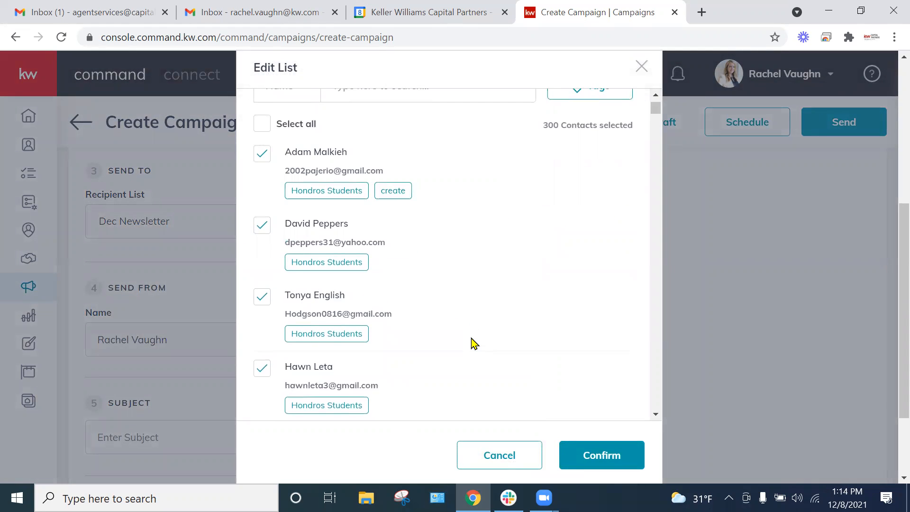
scroll(469, 339, up, 5)
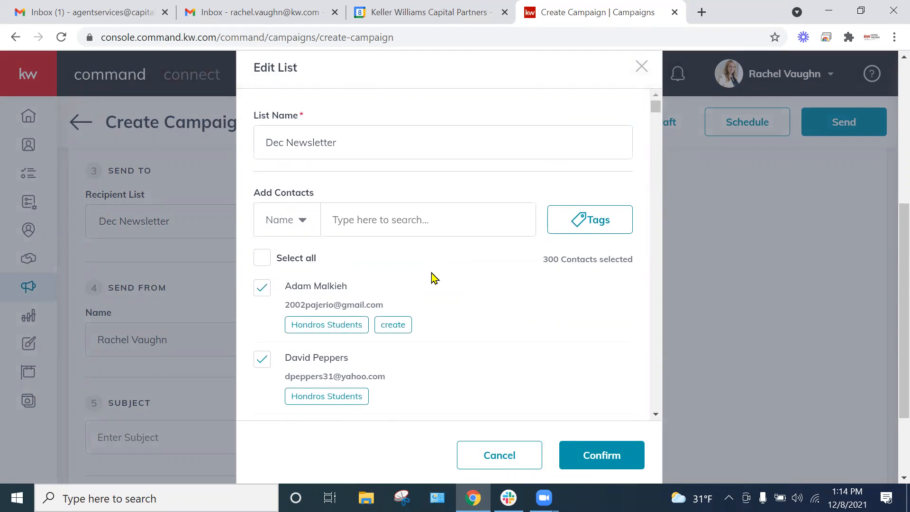
scroll(434, 280, down, 1)
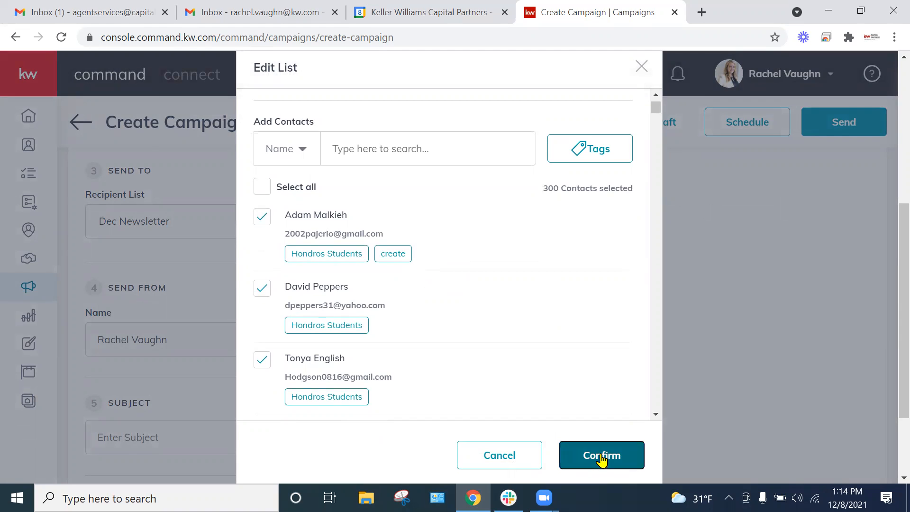
click(602, 459)
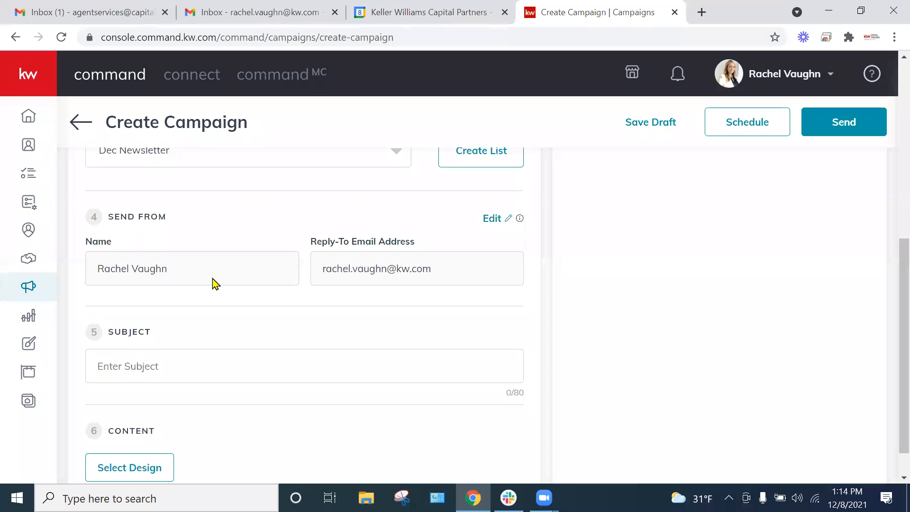
Step: Switch to the Gmail inbox to examine how sender names and subject lines appear, and return to the campaign
click(124, 10)
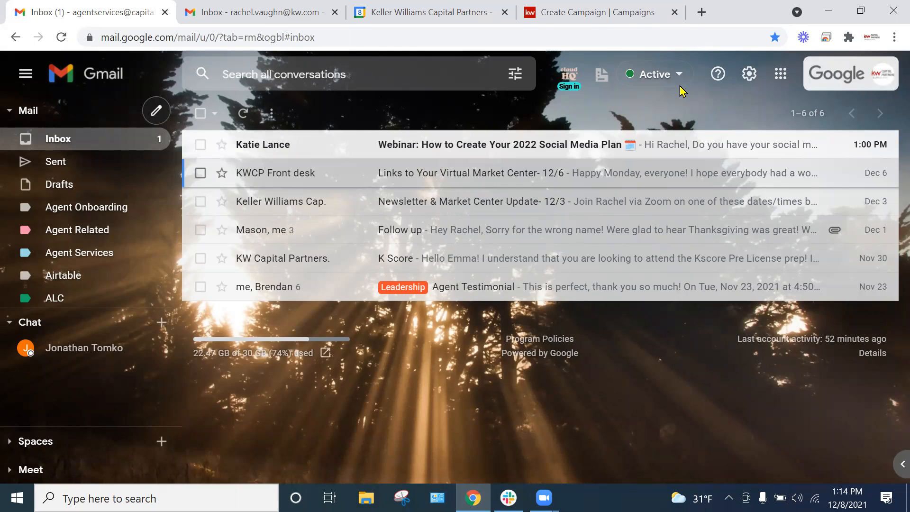
click(597, 12)
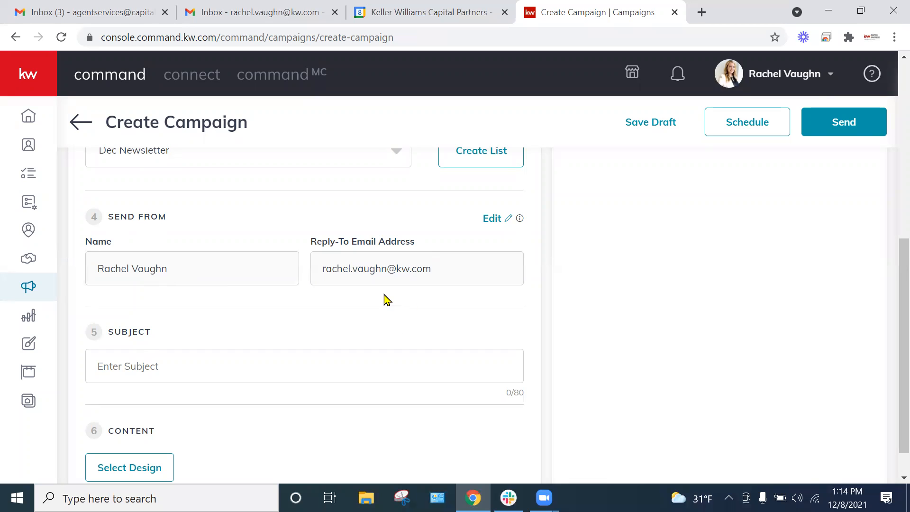
scroll(285, 309, down, 1)
click(93, 9)
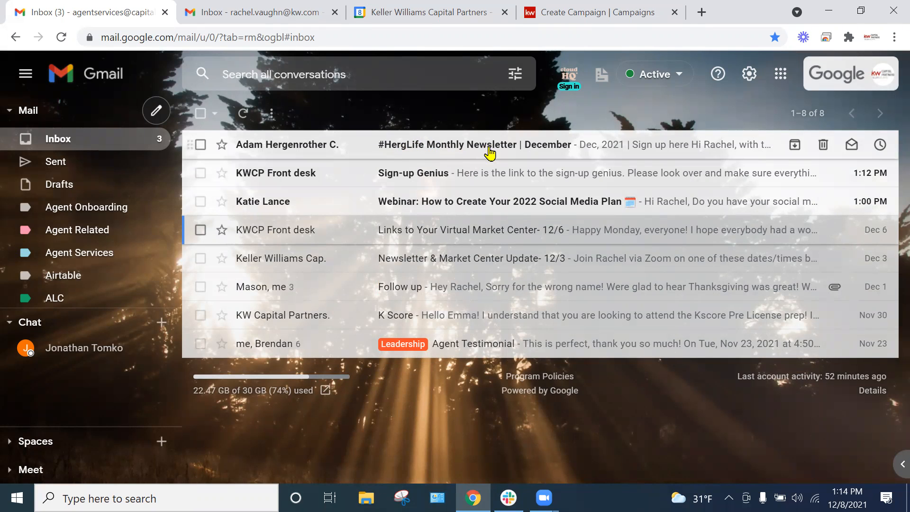
click(592, 14)
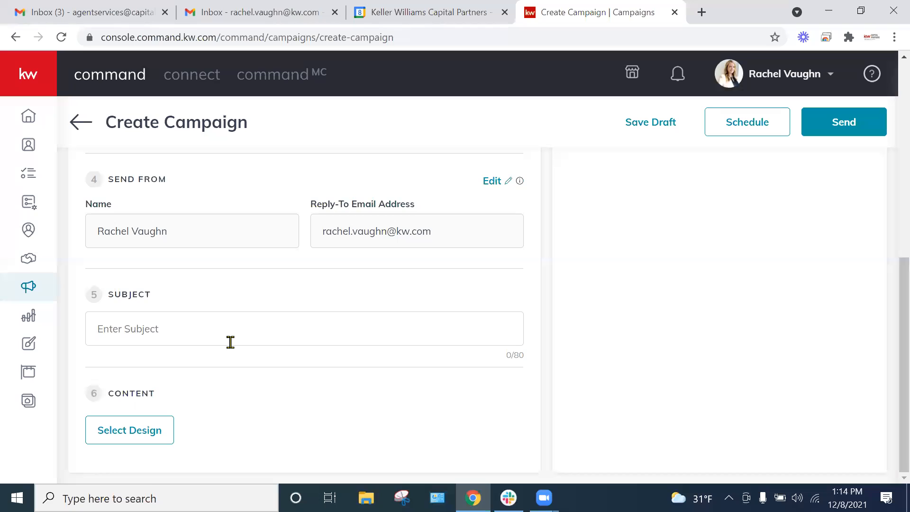
Step: Set the campaign subject to "Check out What's Happening This December!!" and open the template library for the email content
text(C)
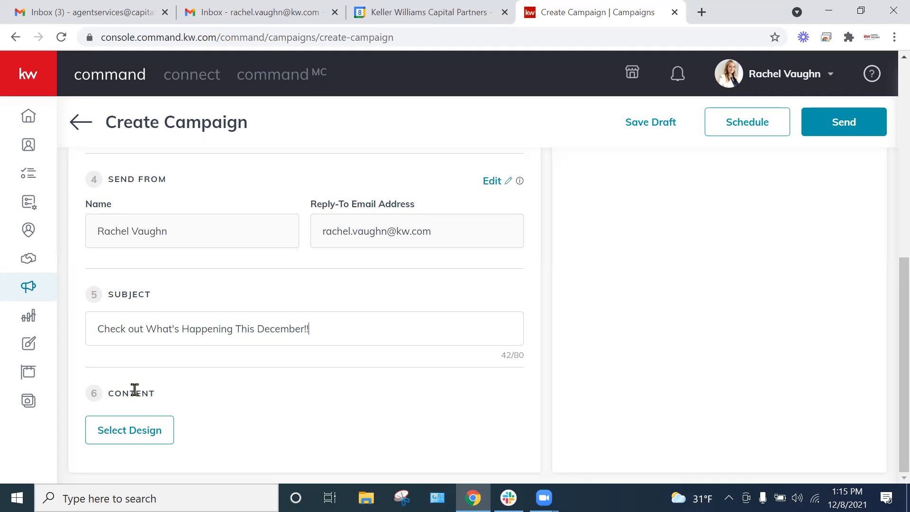
click(125, 433)
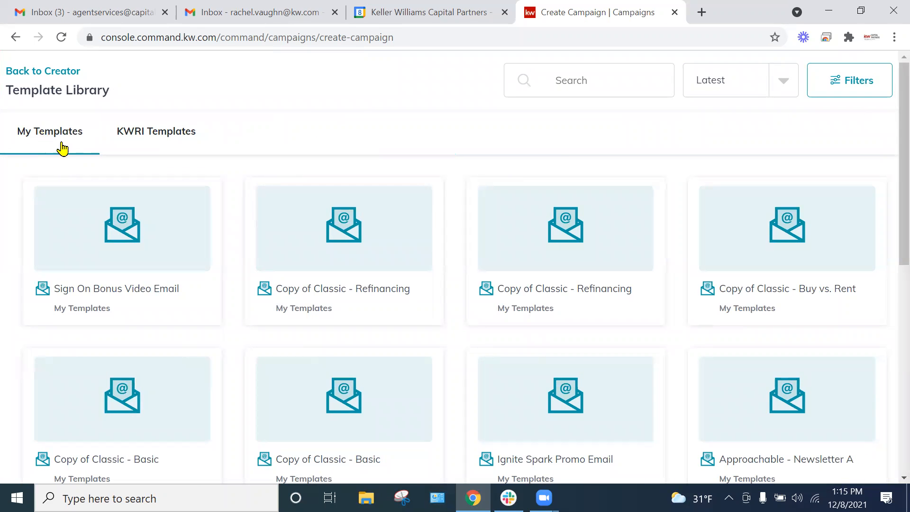
Step: Browse the saved personal templates and the KWRI templates for a suitable email design
scroll(377, 277, down, 3)
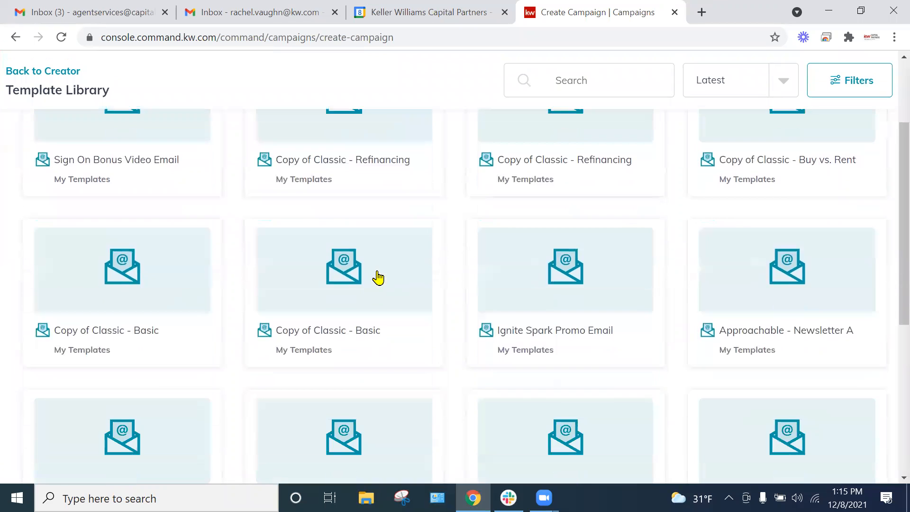
scroll(153, 142, up, 3)
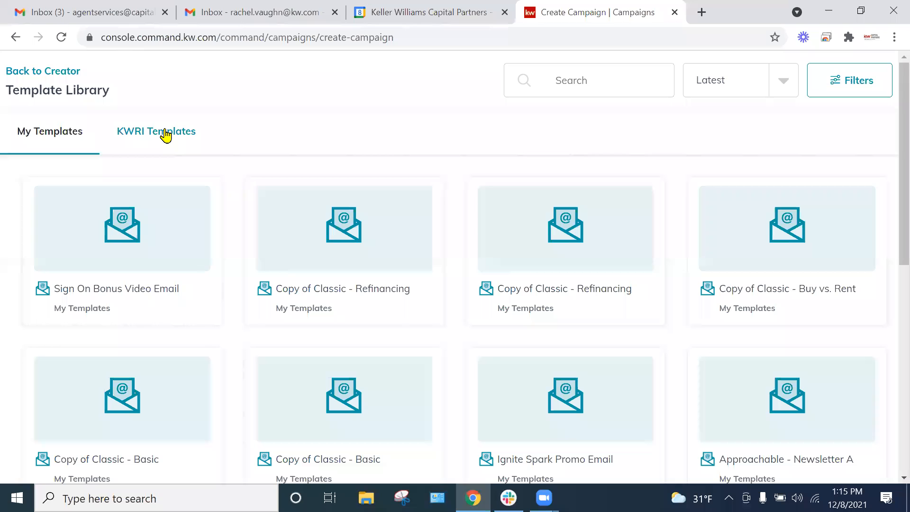
click(157, 135)
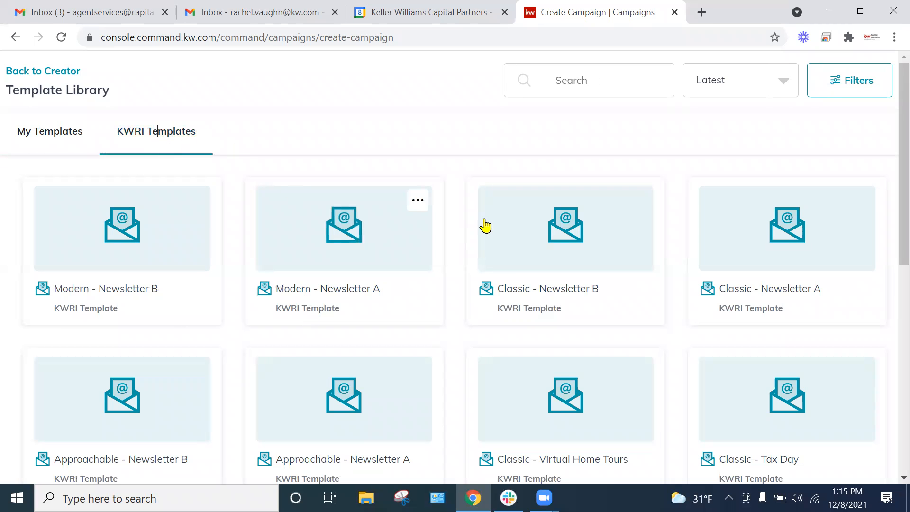
scroll(484, 223, down, 1)
scroll(462, 262, down, 6)
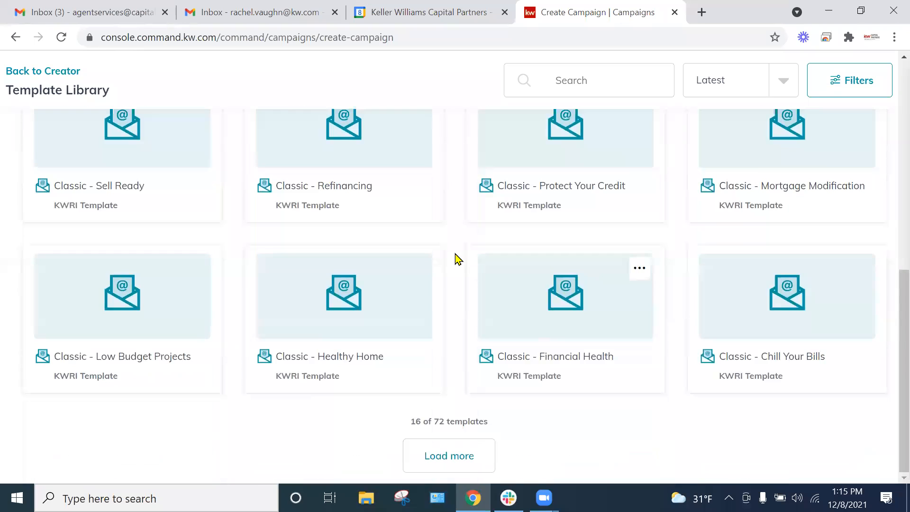
scroll(447, 429, up, 6)
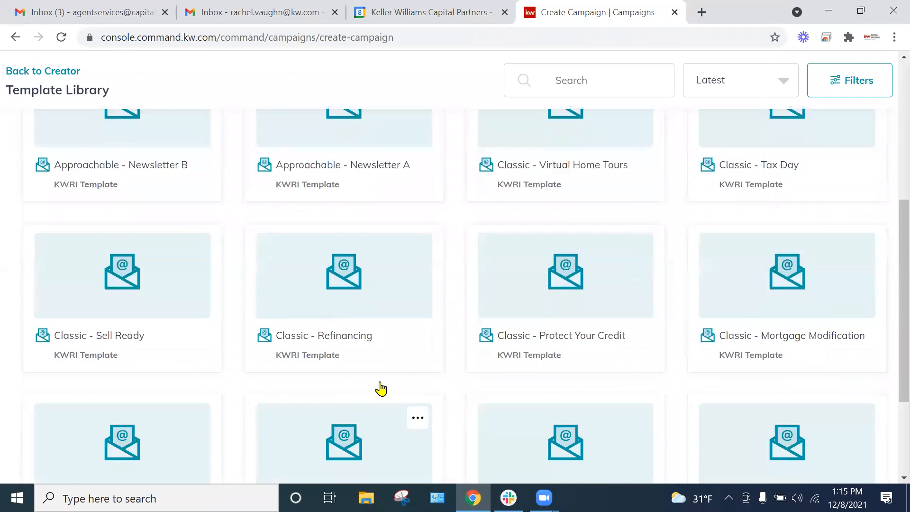
Step: Preview the Modern - Newsletter B template, examine its image, subheadline and link sections, and return to the template library
scroll(247, 252, up, 3)
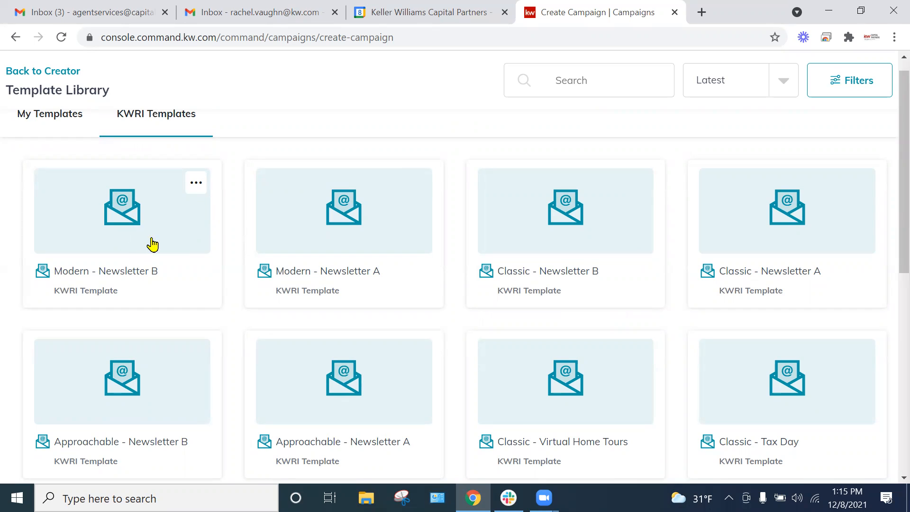
click(195, 185)
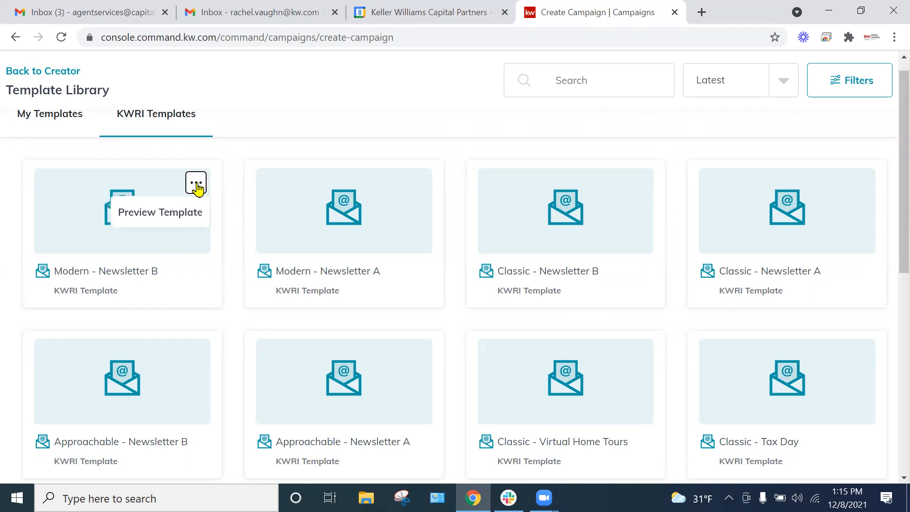
click(163, 214)
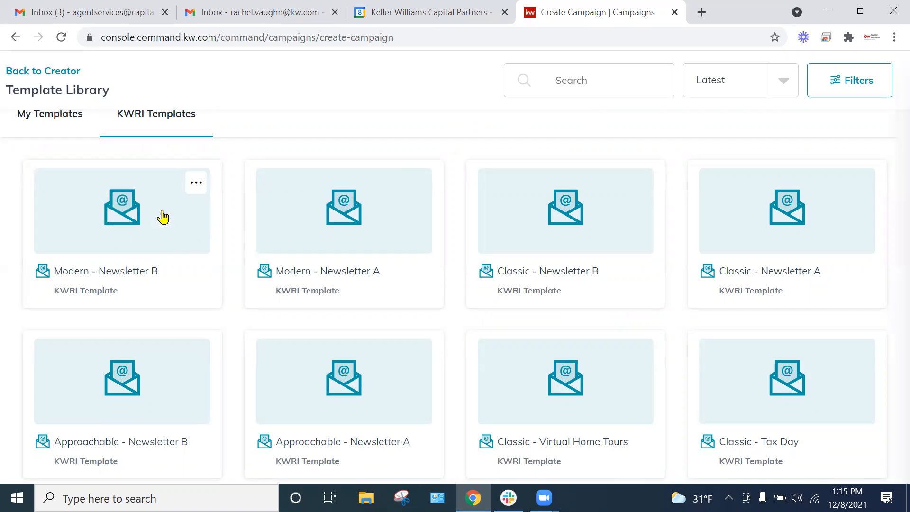
scroll(278, 210, down, 3)
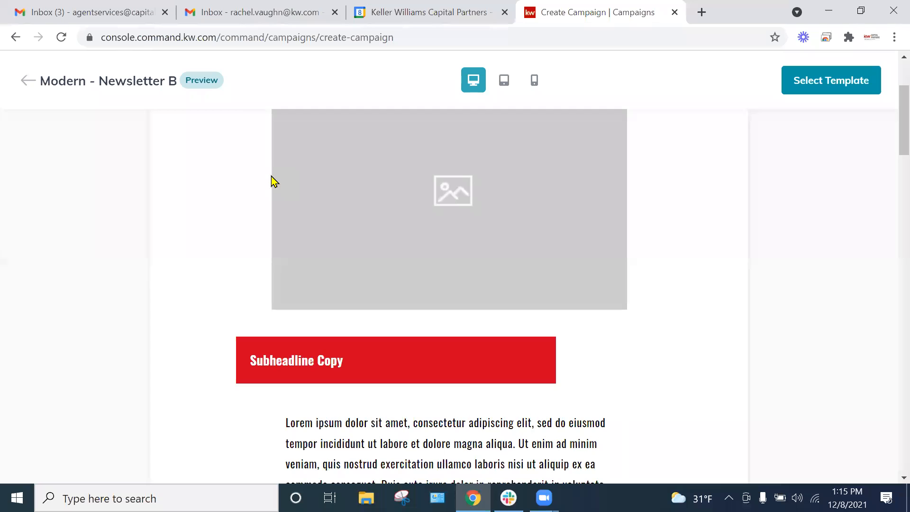
scroll(278, 191, down, 10)
scroll(256, 226, down, 15)
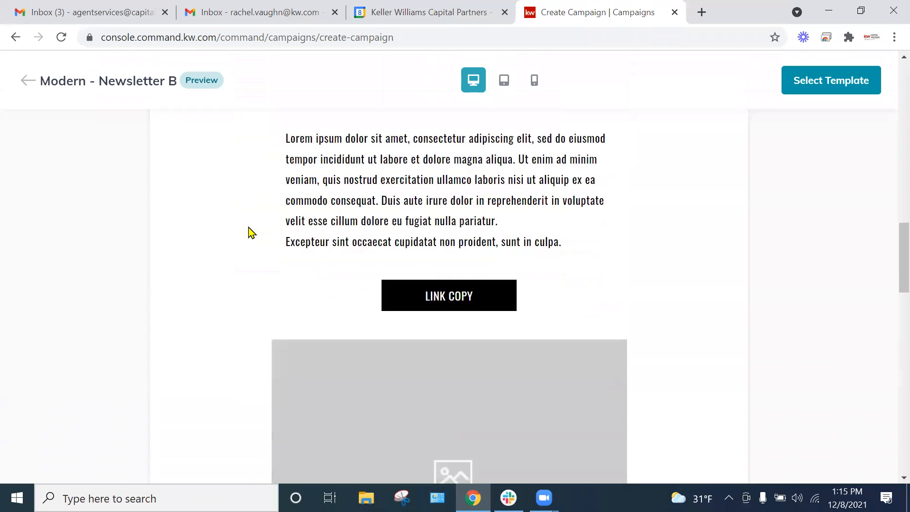
scroll(251, 229, down, 5)
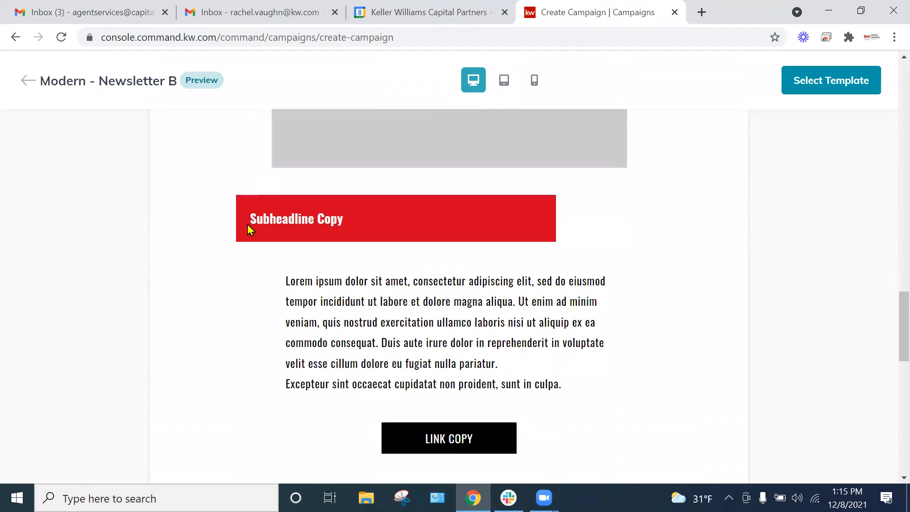
scroll(247, 223, up, 15)
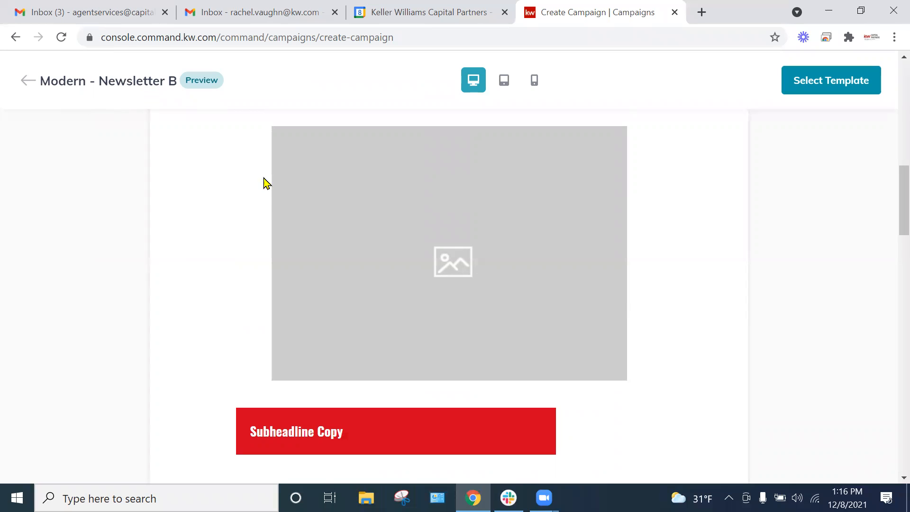
scroll(496, 237, down, 3)
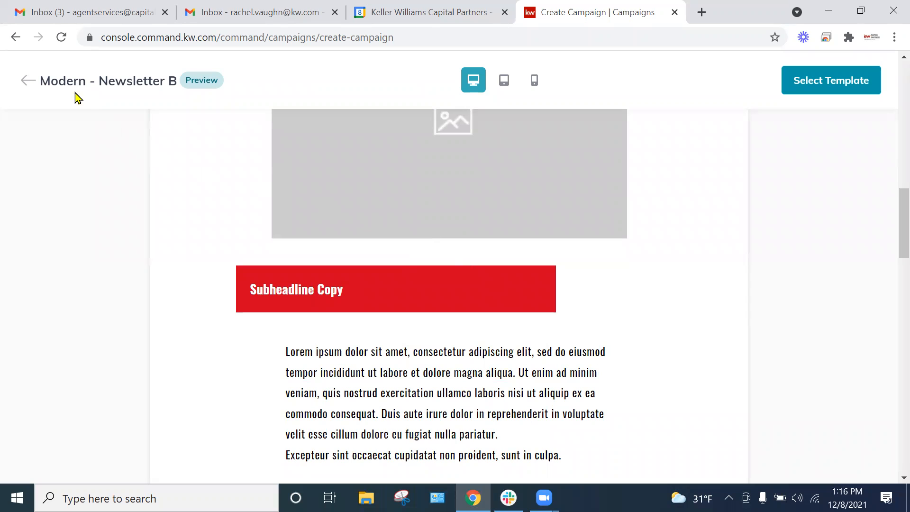
click(24, 81)
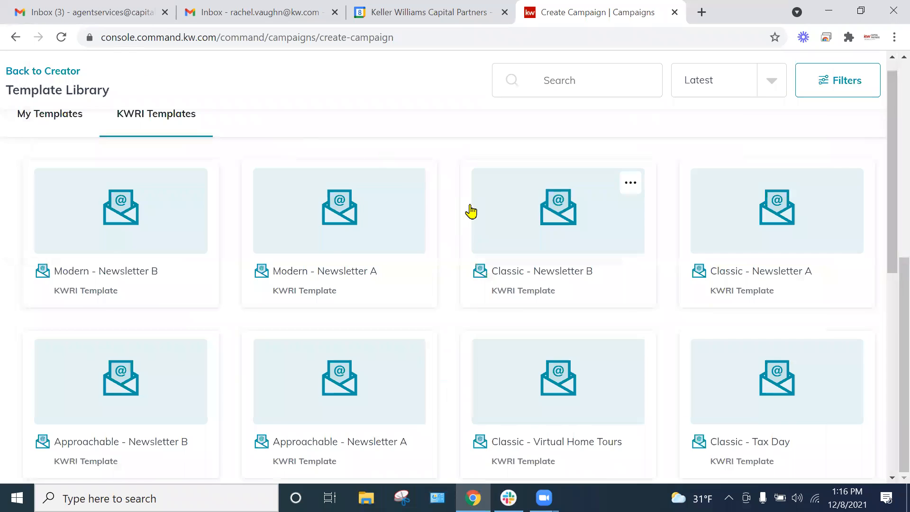
Step: Preview the Classic - Refinancing template, examine its logo, prewritten article, agent contact block and footer, and return to the library
scroll(474, 213, down, 5)
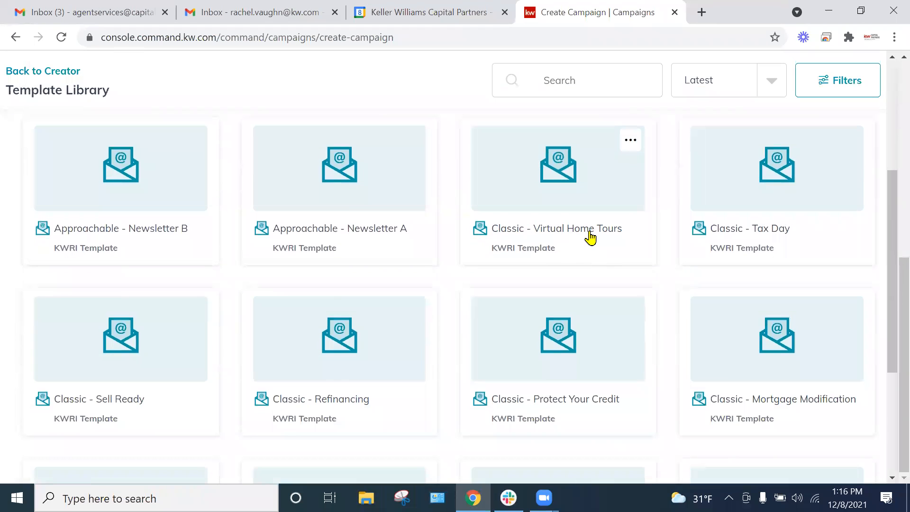
scroll(508, 290, down, 2)
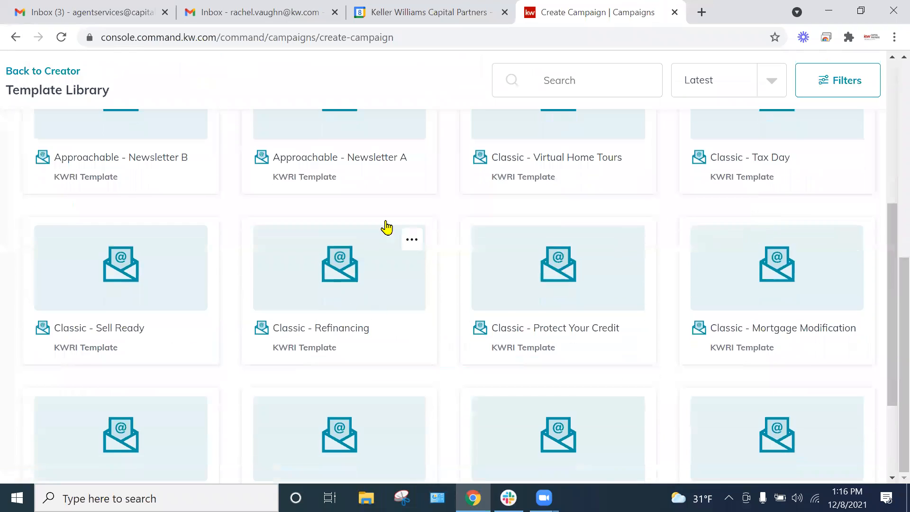
click(391, 274)
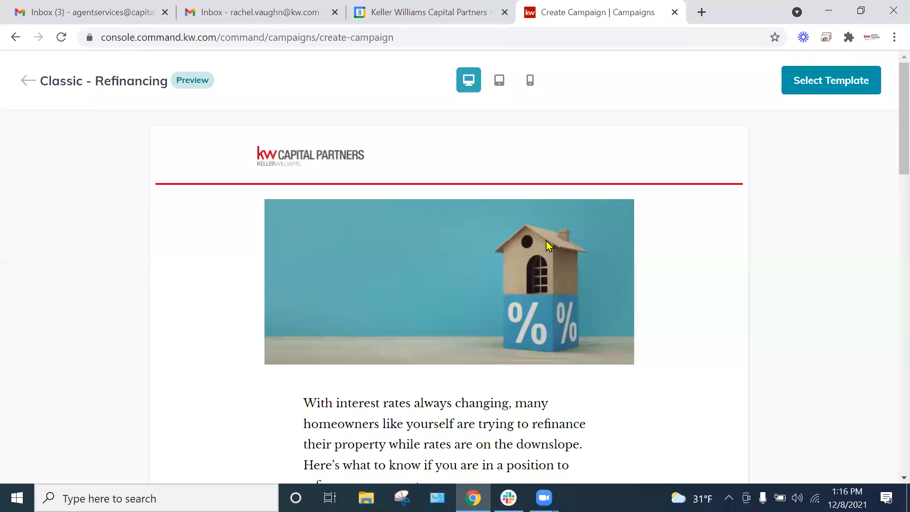
scroll(549, 245, down, 6)
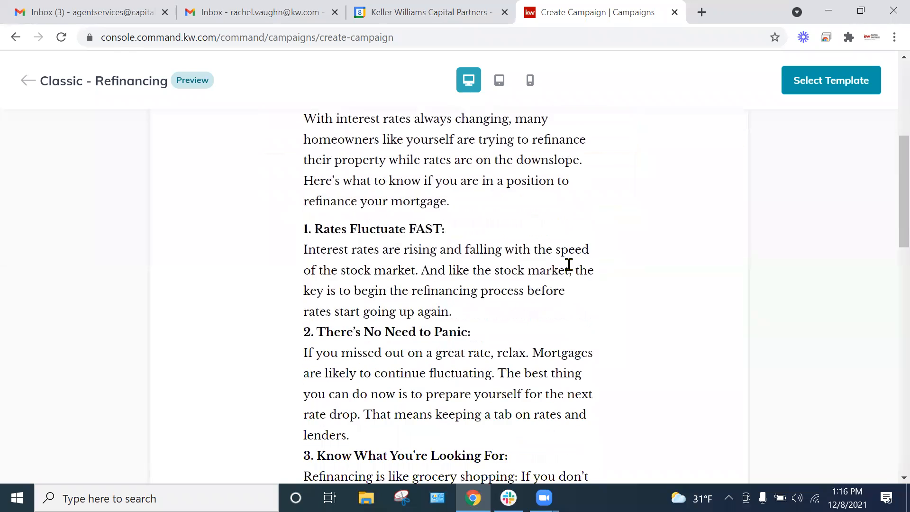
scroll(569, 264, down, 8)
scroll(578, 286, down, 3)
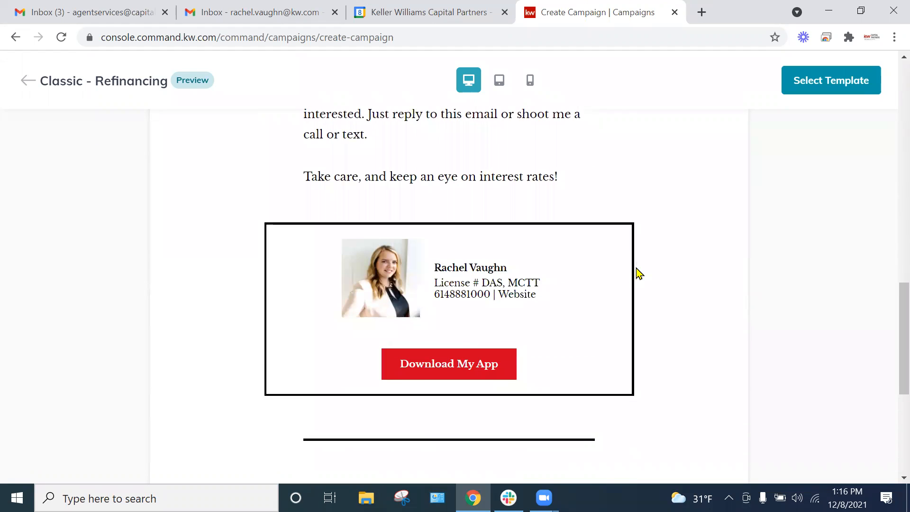
scroll(658, 283, down, 4)
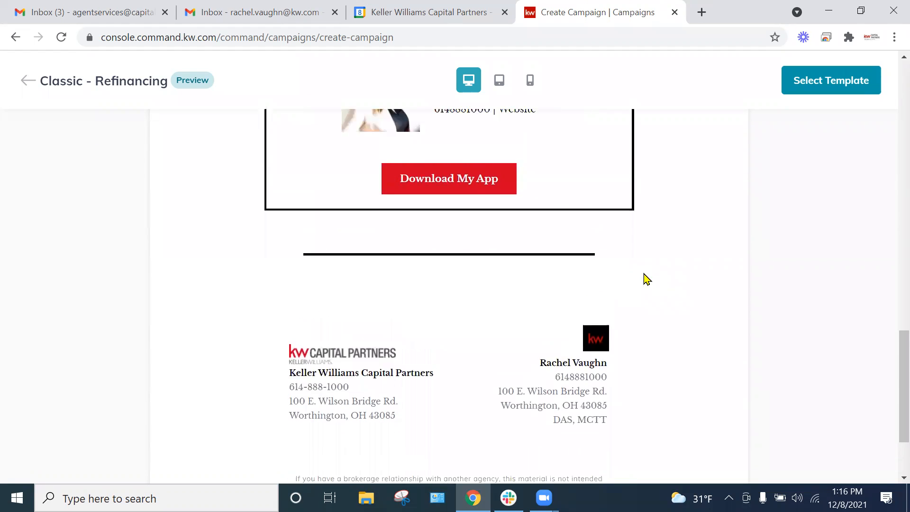
scroll(647, 278, up, 7)
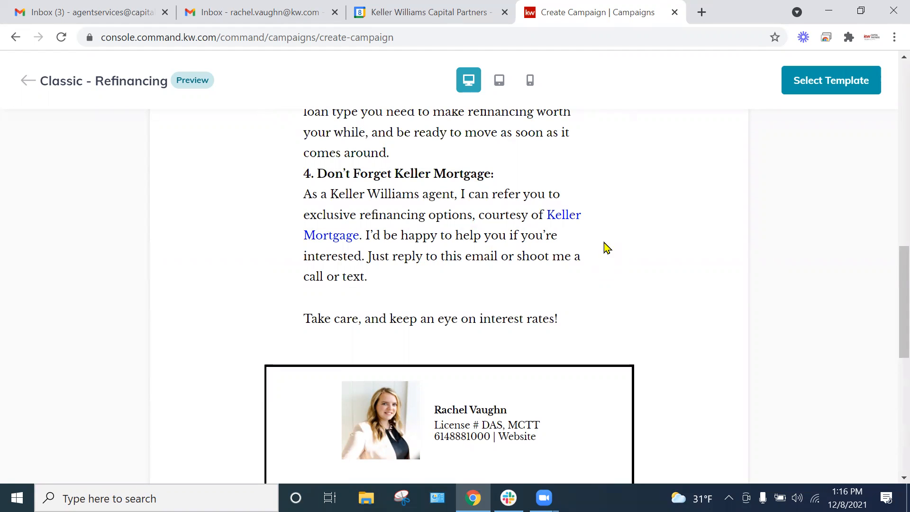
scroll(593, 237, up, 9)
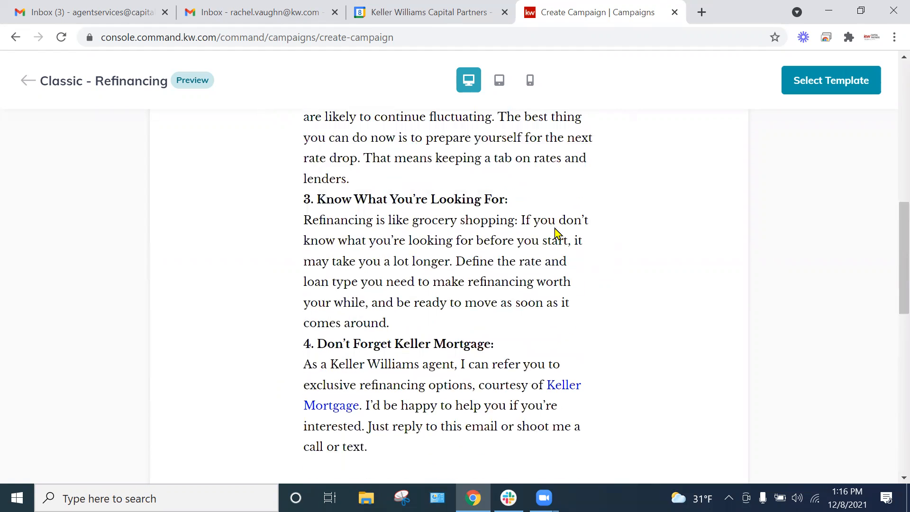
scroll(530, 217, up, 3)
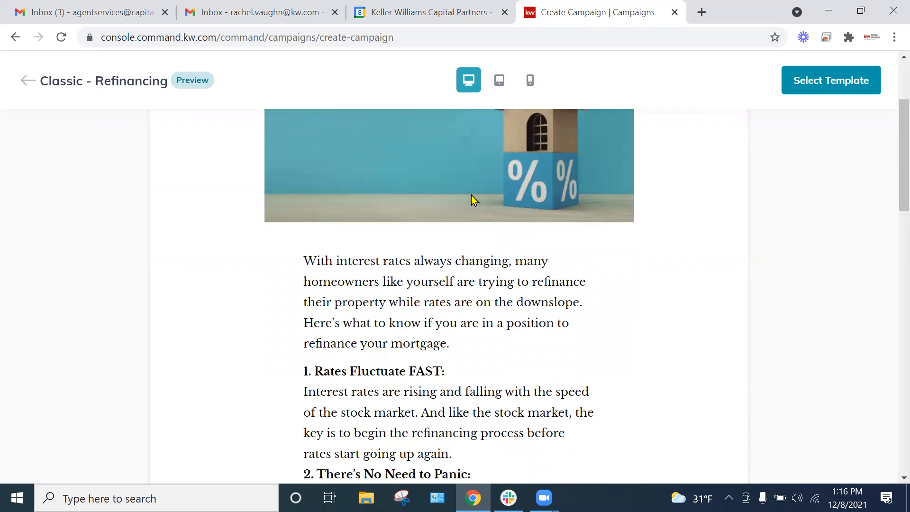
scroll(471, 199, up, 3)
scroll(433, 235, down, 2)
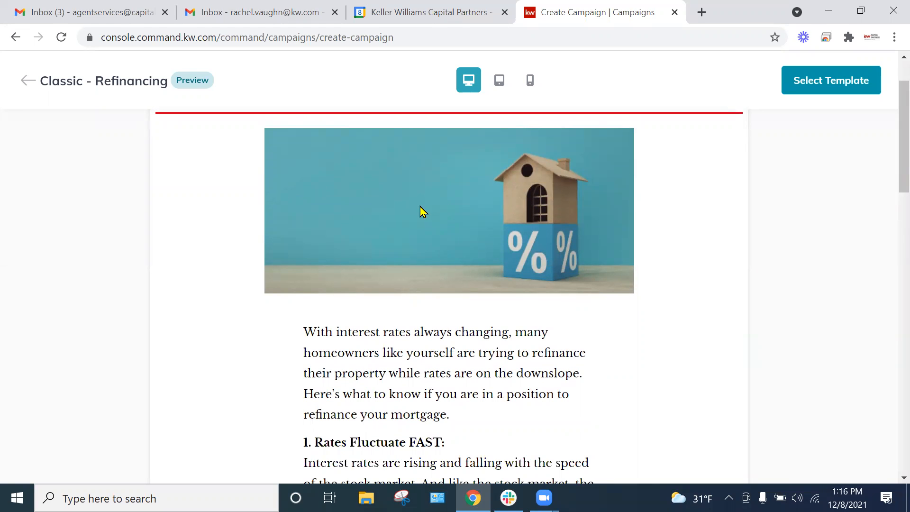
scroll(415, 220, up, 2)
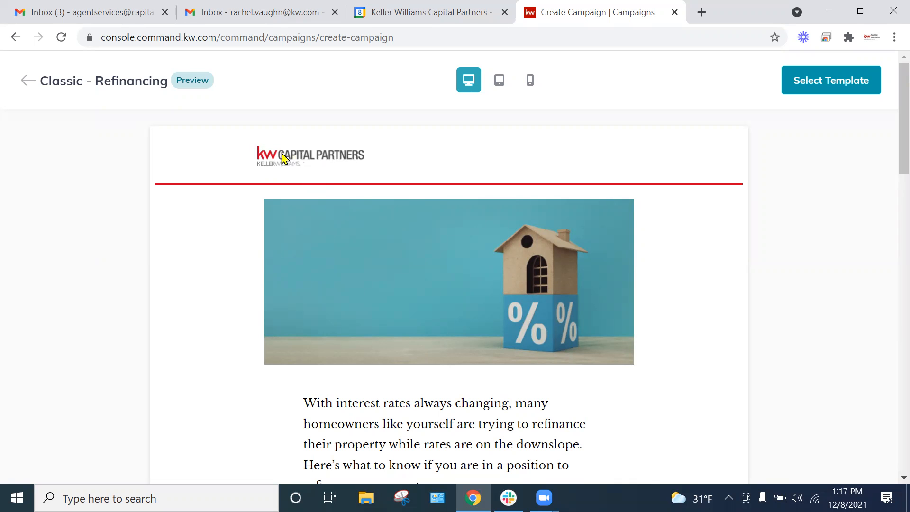
scroll(417, 166, down, 20)
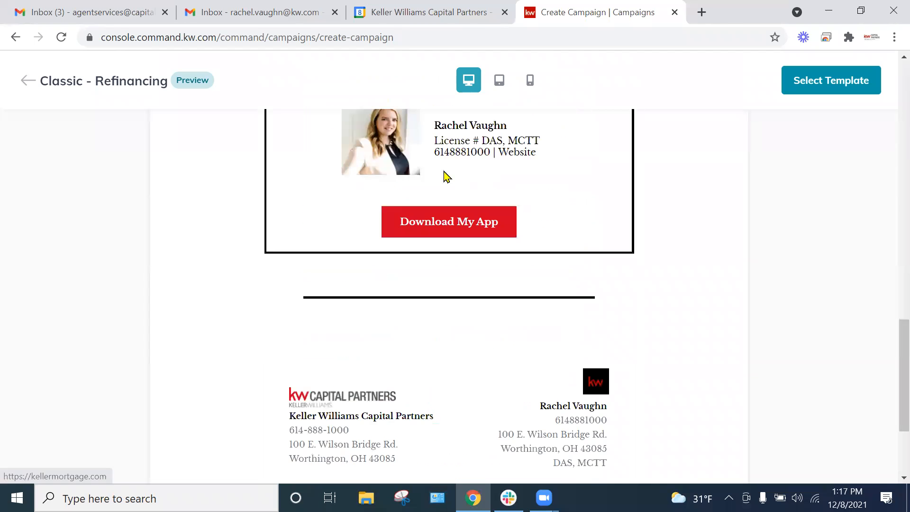
scroll(455, 187, up, 12)
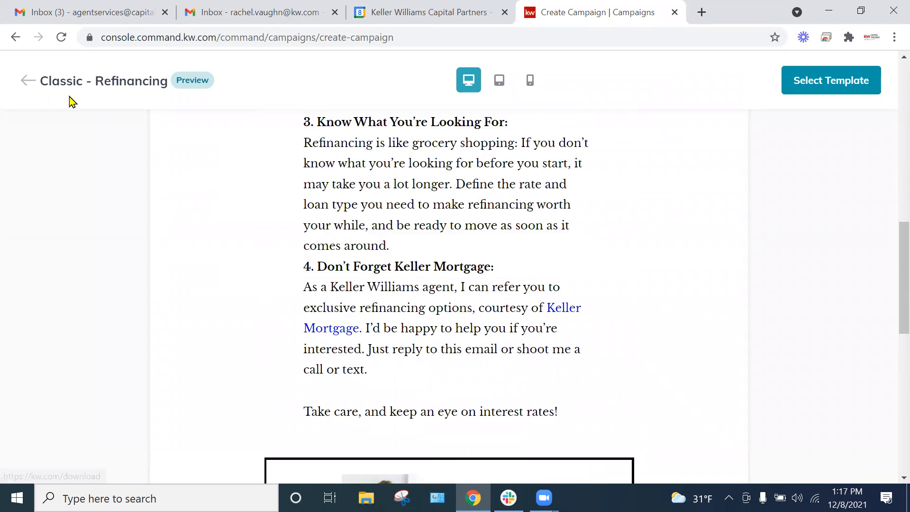
click(29, 84)
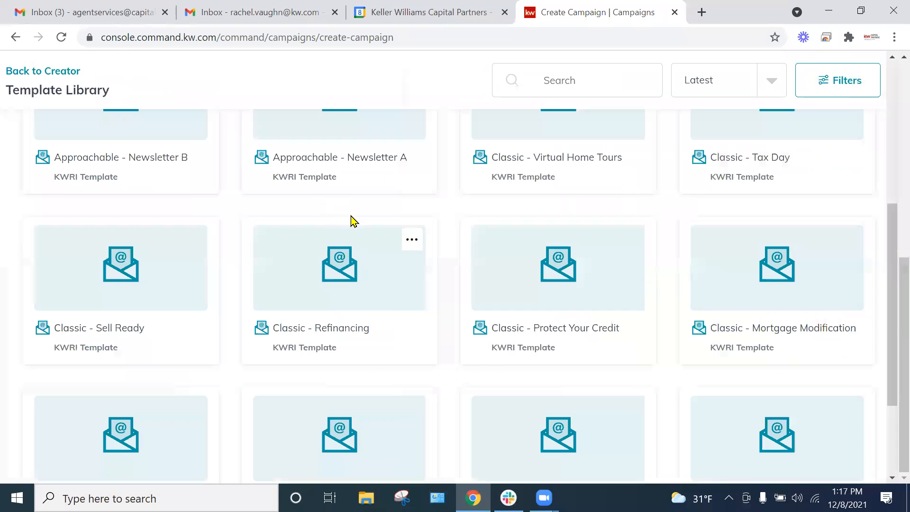
Step: Choose the Modern - Newsletter B template and open a copy of it in the email designer
scroll(346, 230, up, 5)
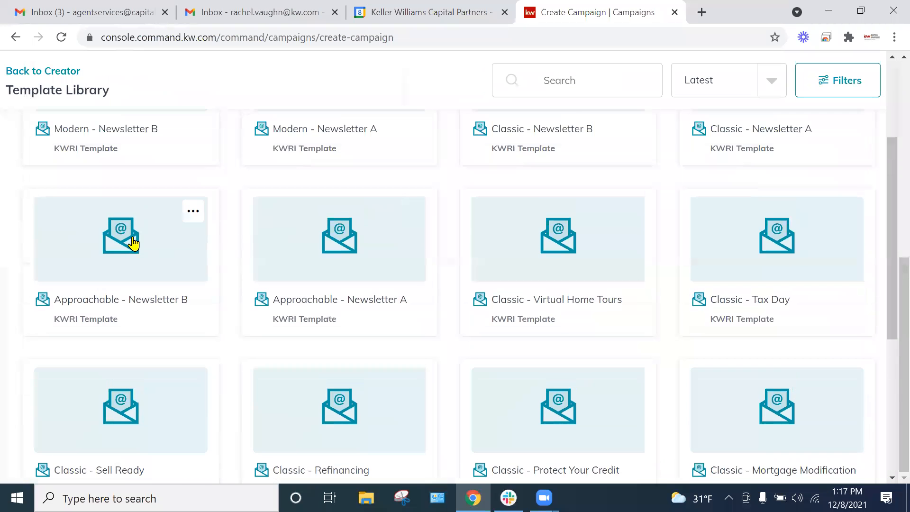
scroll(149, 223, up, 2)
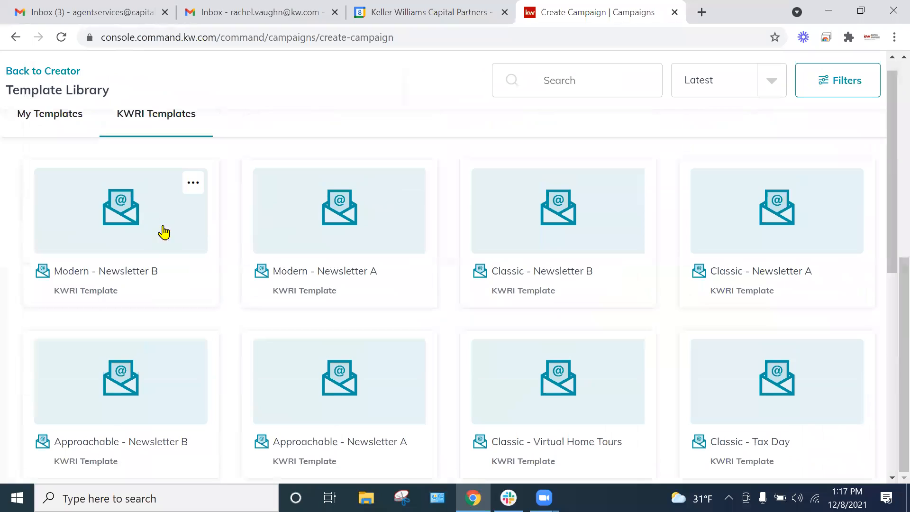
click(194, 185)
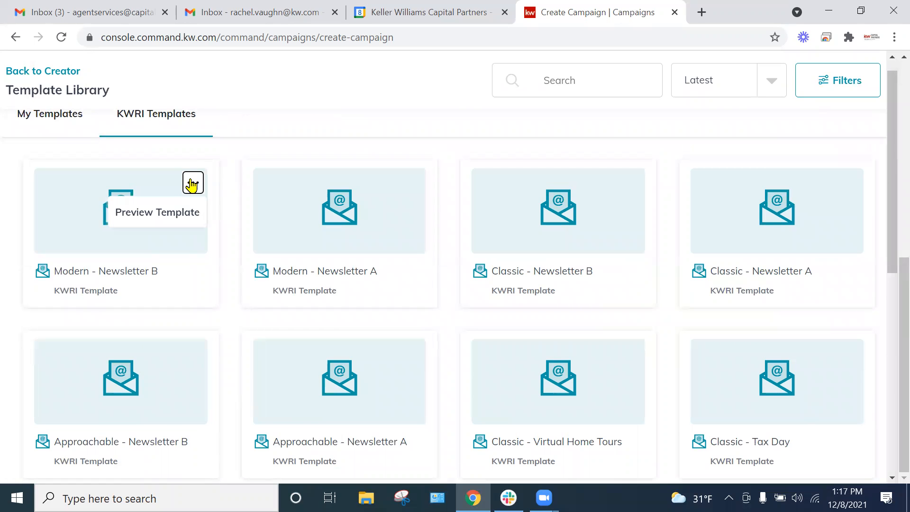
click(79, 252)
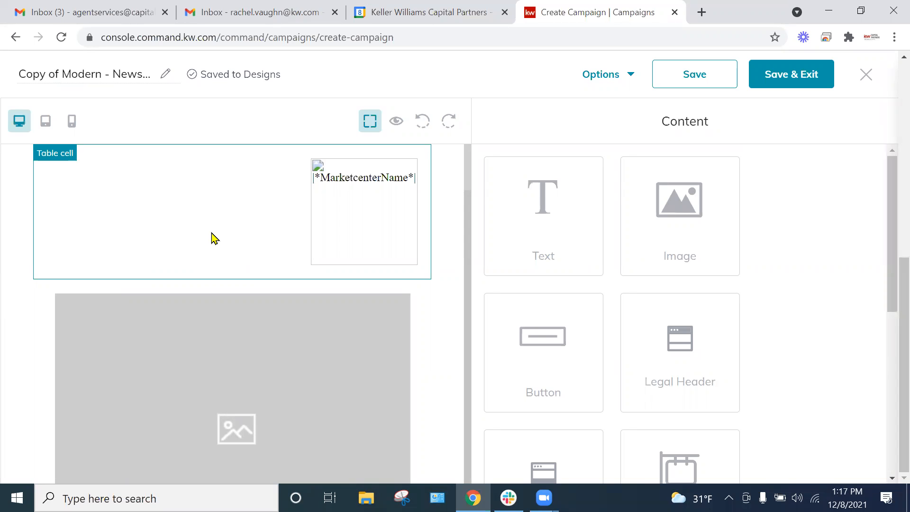
Step: Examine the newsletter layout and the content blocks available for it, from Text and Image to Video and Market Snap
scroll(384, 273, down, 4)
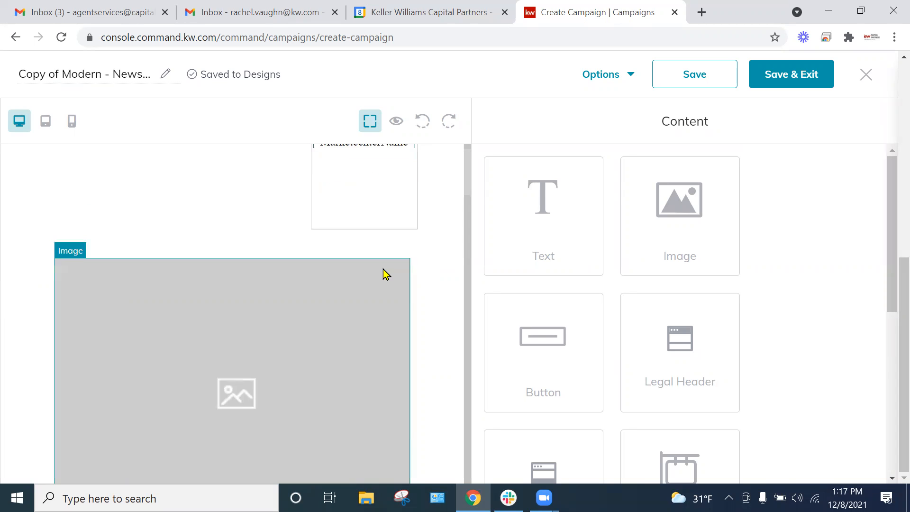
scroll(405, 284, down, 4)
scroll(397, 268, up, 8)
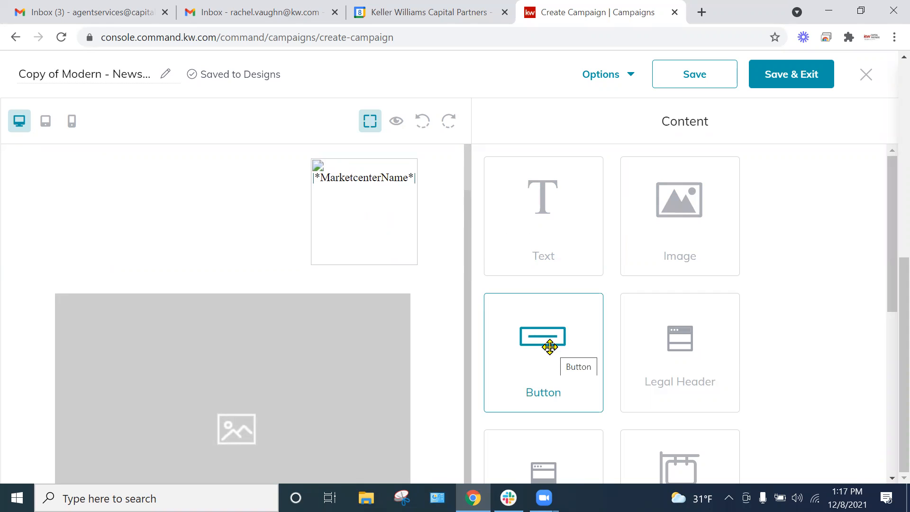
scroll(685, 317, down, 2)
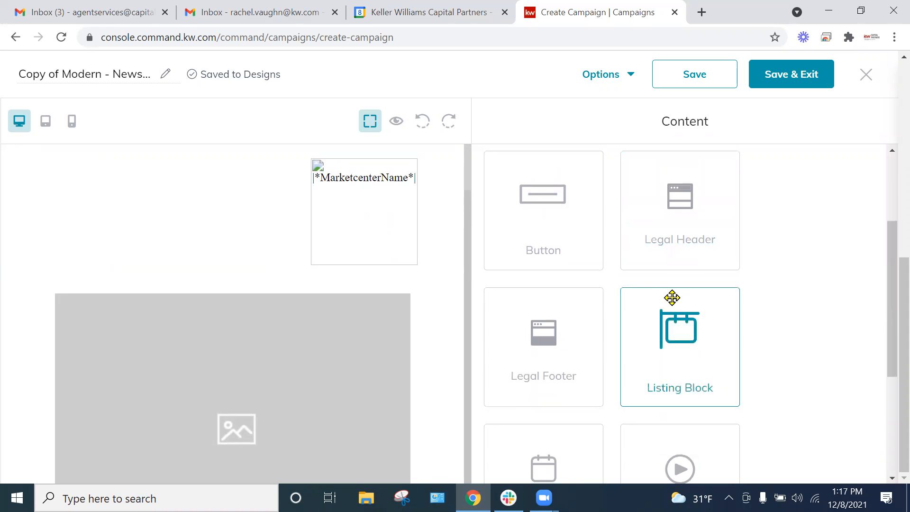
scroll(671, 301, down, 1)
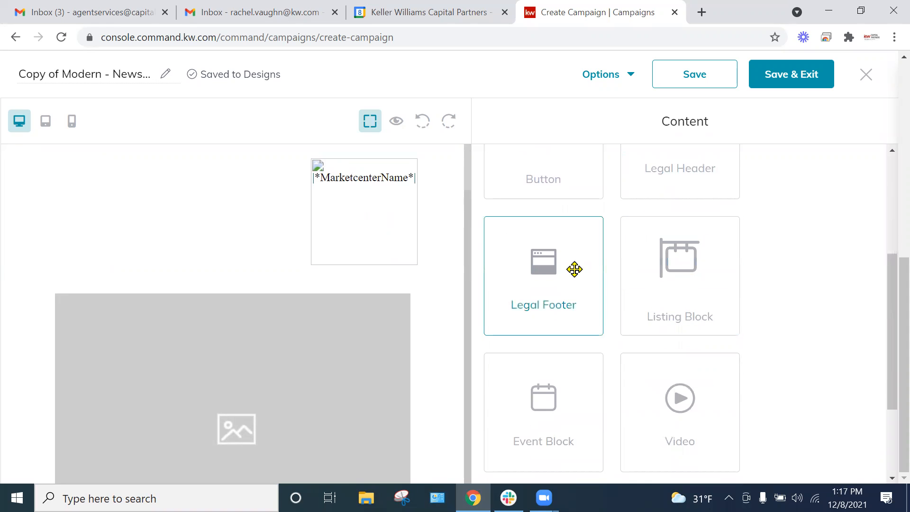
scroll(691, 285, down, 1)
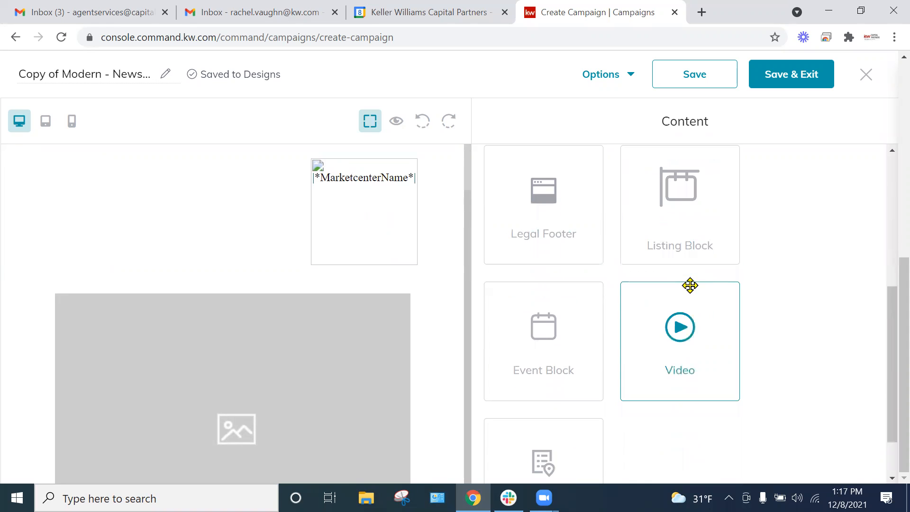
scroll(559, 319, down, 1)
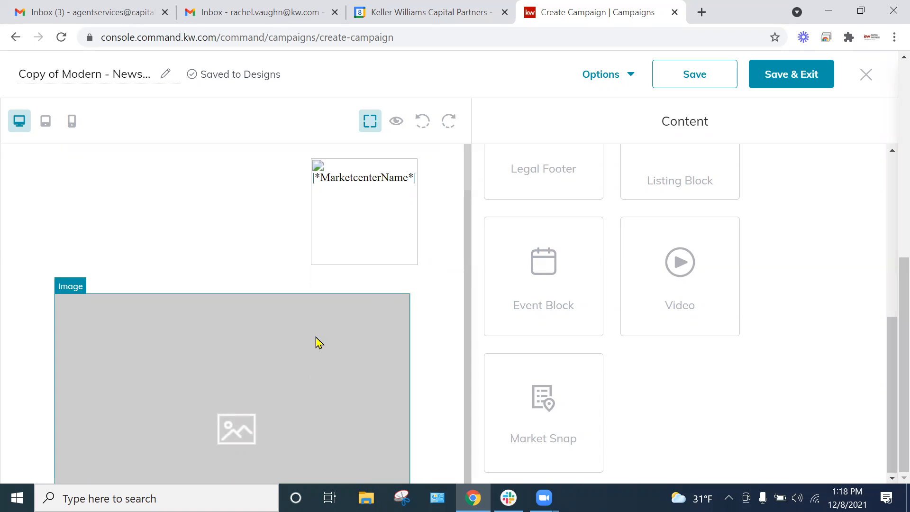
Step: Open the large placeholder image above the subheadline for editing and bring up the choice of replacement images
scroll(550, 279, up, 5)
scroll(247, 214, down, 4)
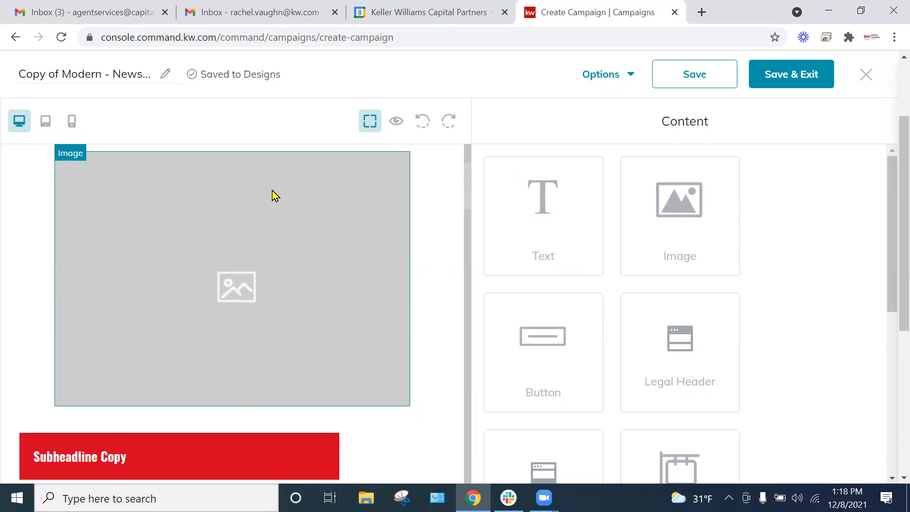
scroll(177, 392, down, 3)
scroll(262, 287, up, 4)
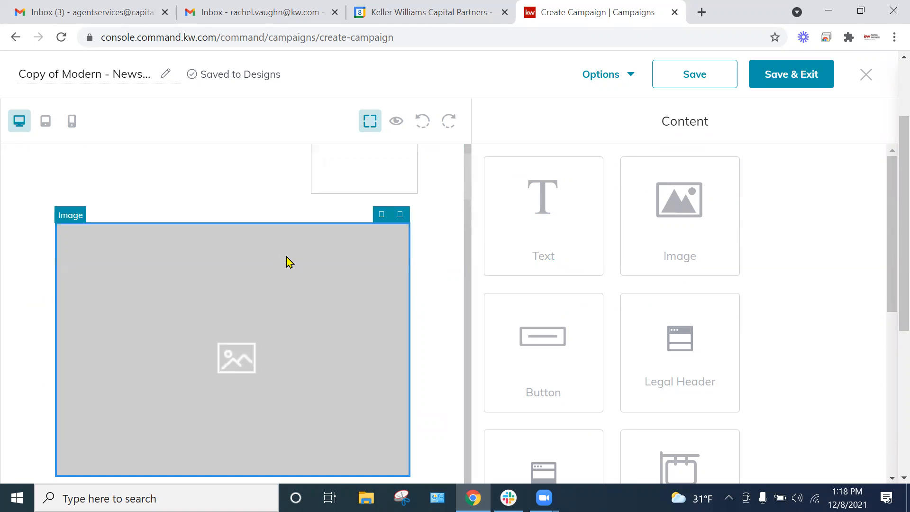
click(381, 216)
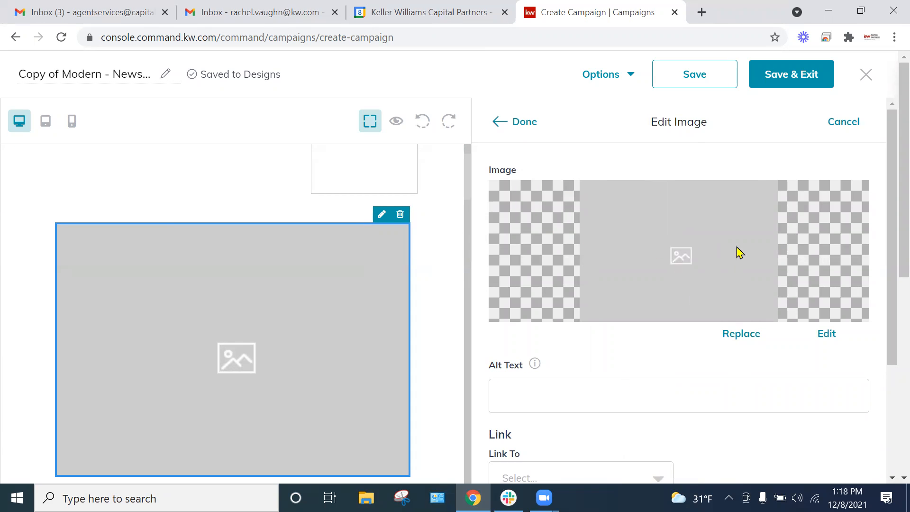
click(741, 336)
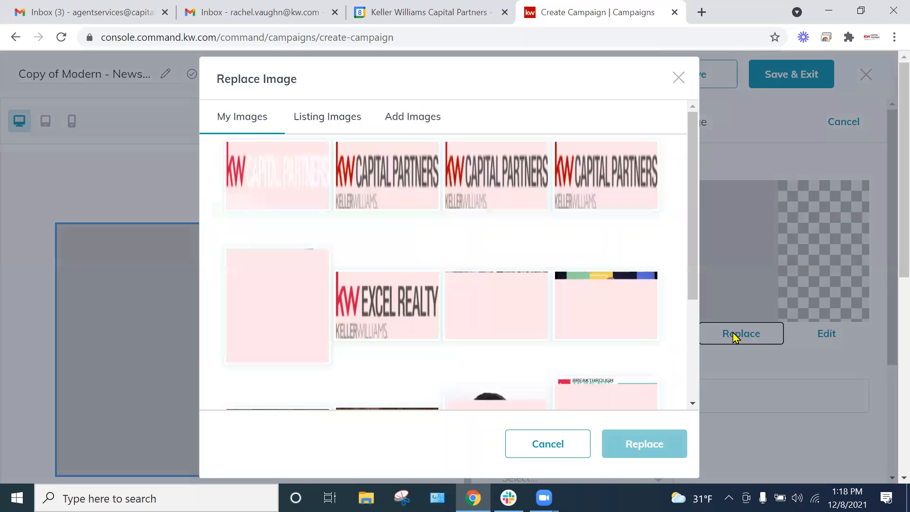
Step: Examine the sources for a replacement image: the My Images library, the Listing Images and the Add Images upload area
scroll(443, 249, down, 1)
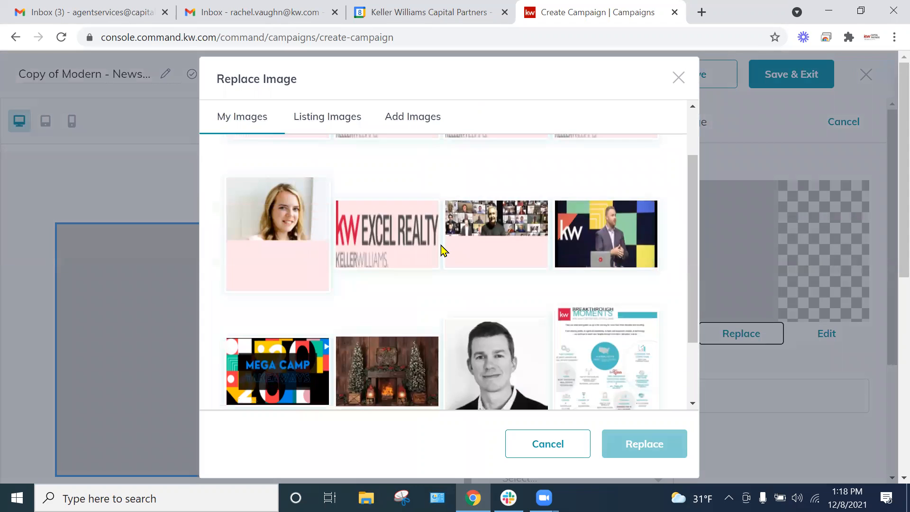
scroll(374, 316, down, 1)
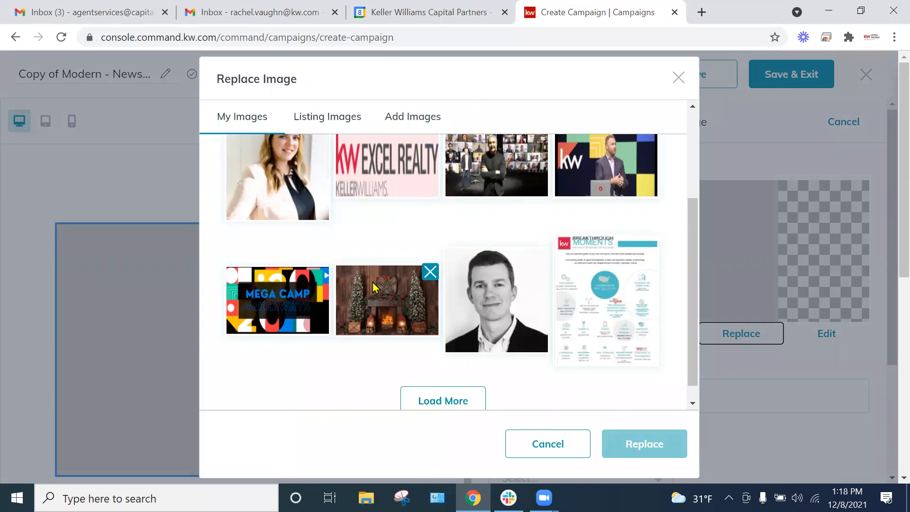
scroll(374, 286, up, 2)
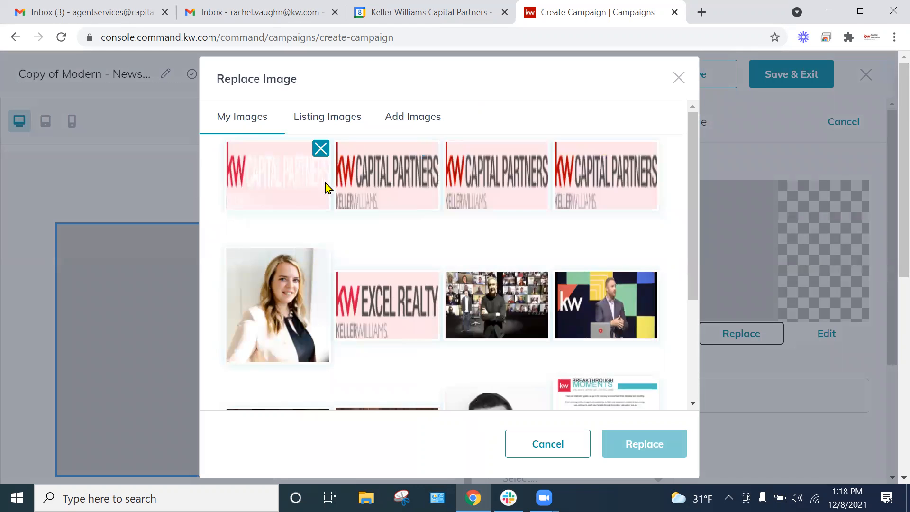
scroll(405, 226, down, 2)
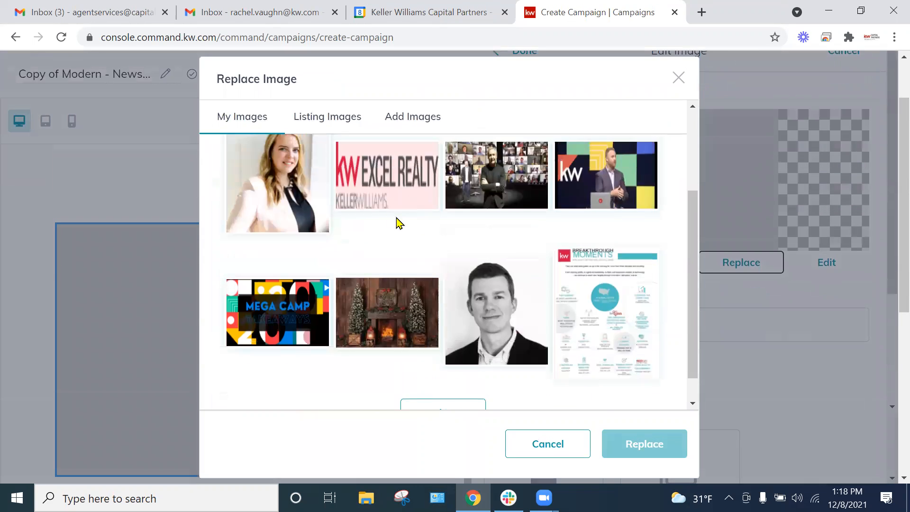
scroll(360, 190, up, 3)
click(416, 122)
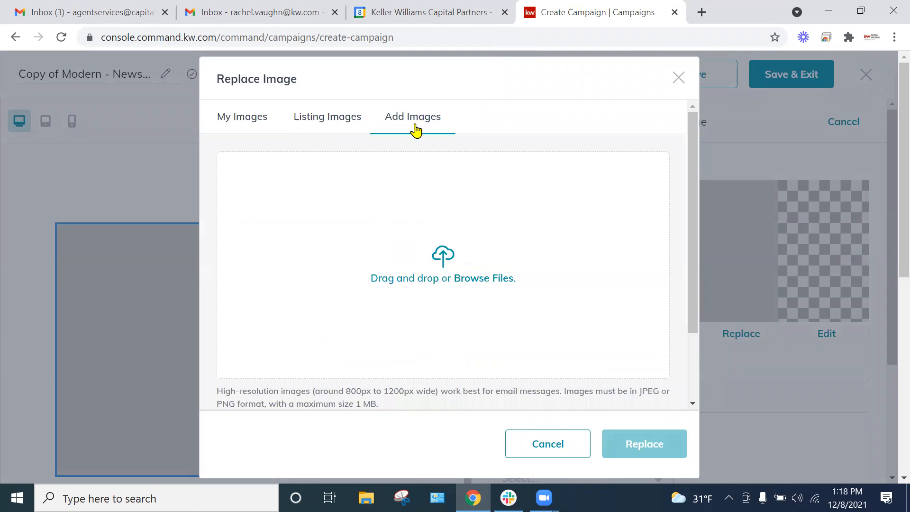
click(320, 123)
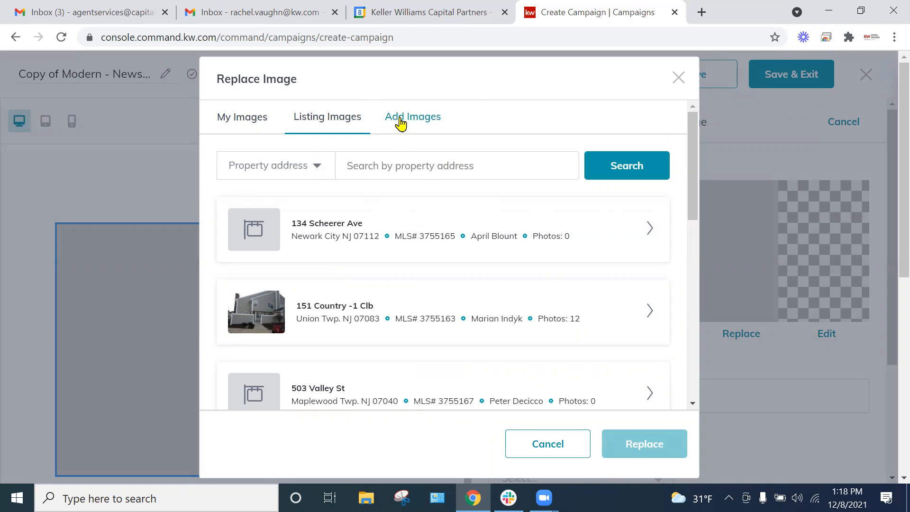
click(411, 124)
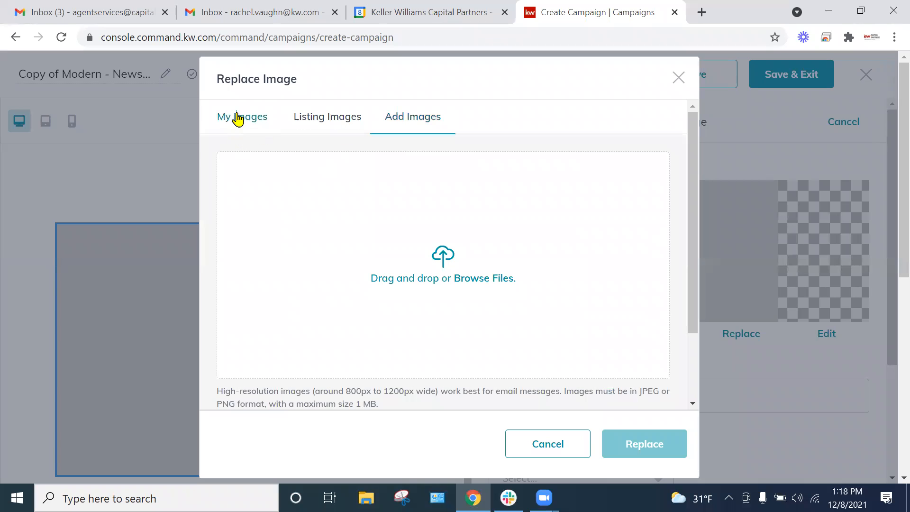
Step: Choose the Christmas fireplace picture 9uLMxM-cy1.jpg from My Images as the replacement for the placeholder image
click(238, 118)
scroll(427, 318, down, 3)
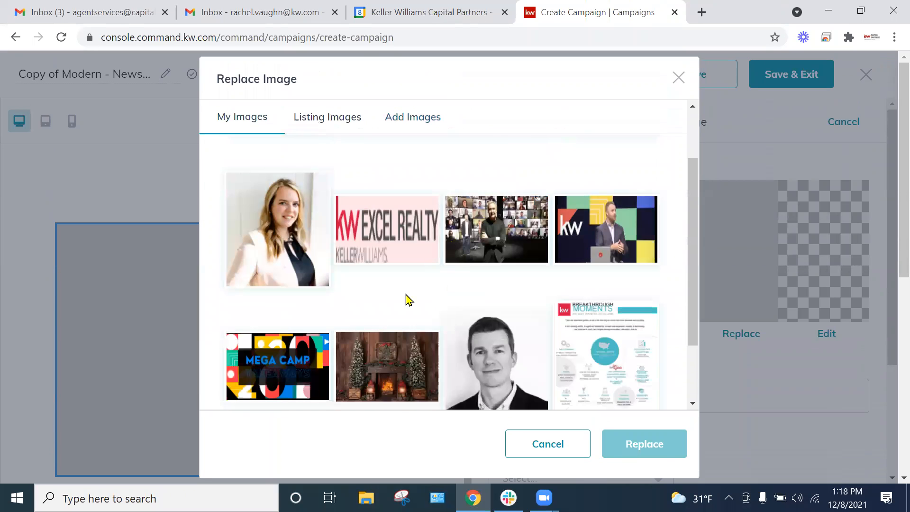
click(431, 334)
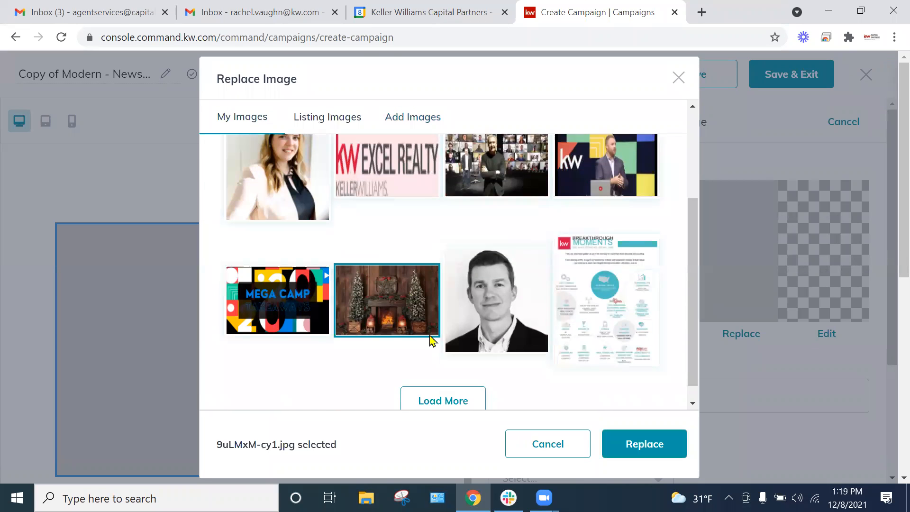
click(637, 444)
Step: Review the image's alt text, link, size, border radius and position options, and apply the replaced picture to the newsletter
scroll(677, 351, down, 3)
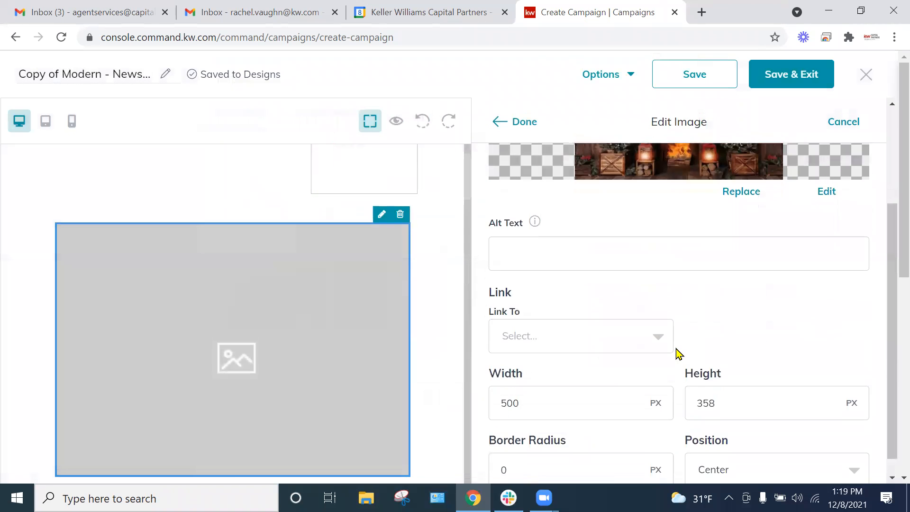
click(545, 316)
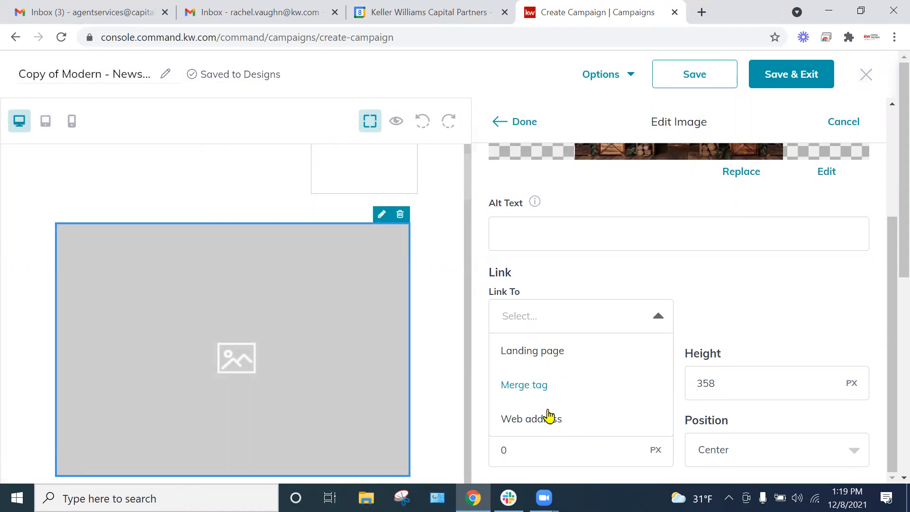
click(736, 284)
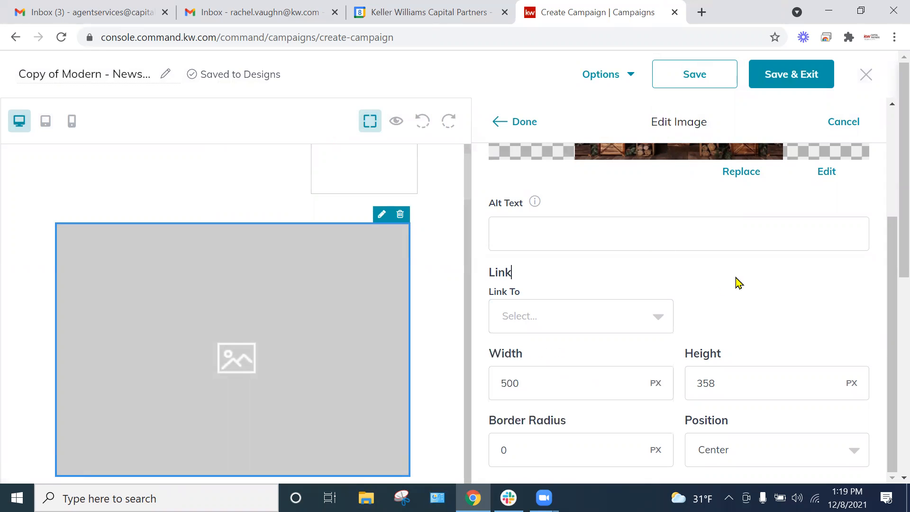
scroll(611, 354, down, 3)
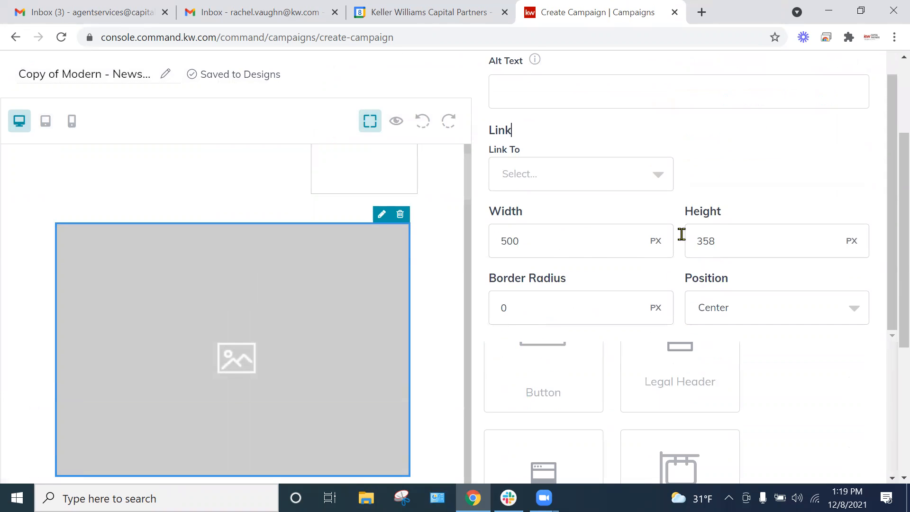
scroll(691, 388, down, 2)
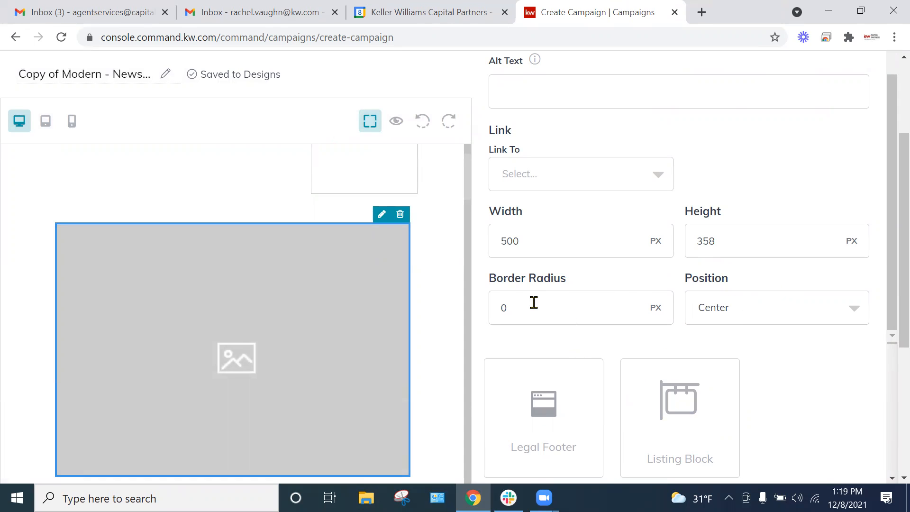
scroll(593, 332, up, 7)
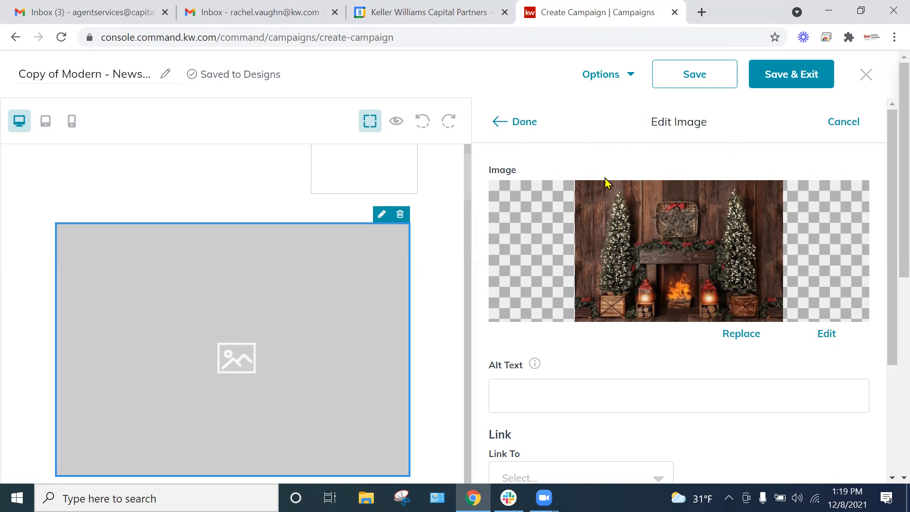
click(520, 123)
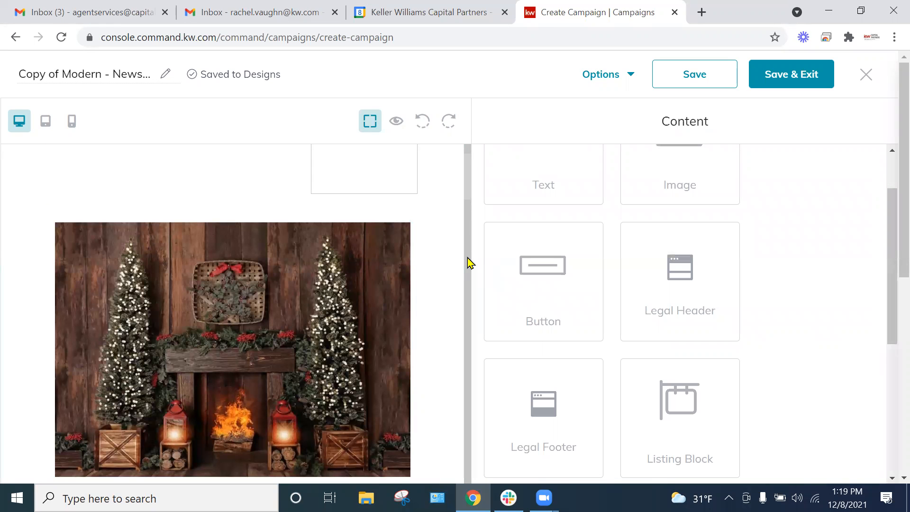
Step: Open the Subheadline Copy text for editing, examine its font, size and text color choices, and finish the edit without retyping the text
scroll(366, 310, down, 3)
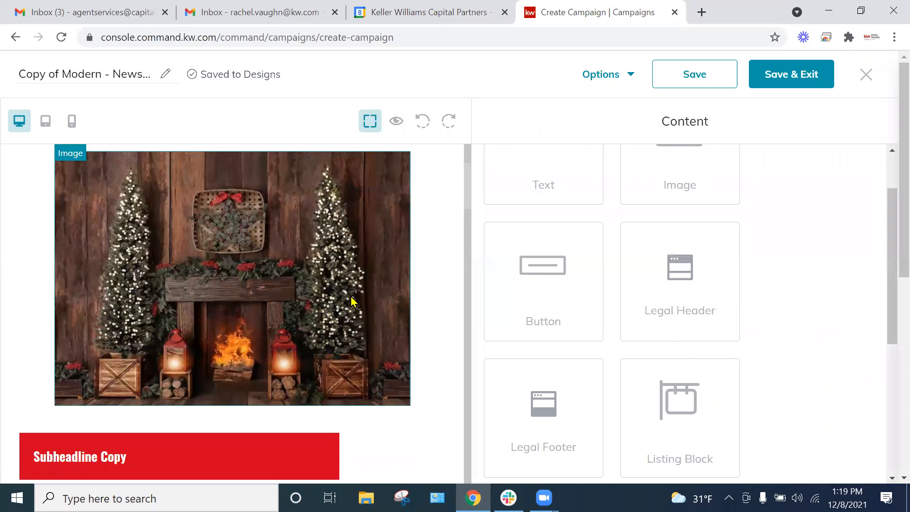
scroll(306, 305, down, 2)
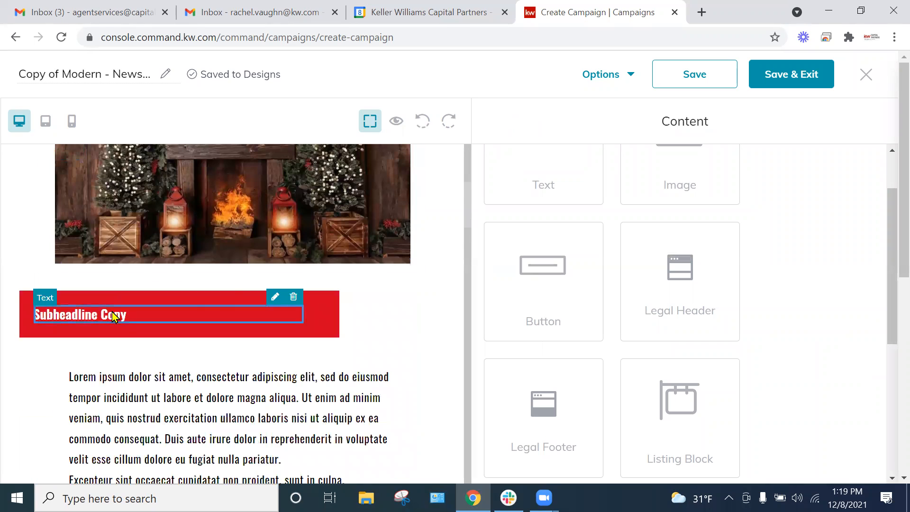
click(277, 298)
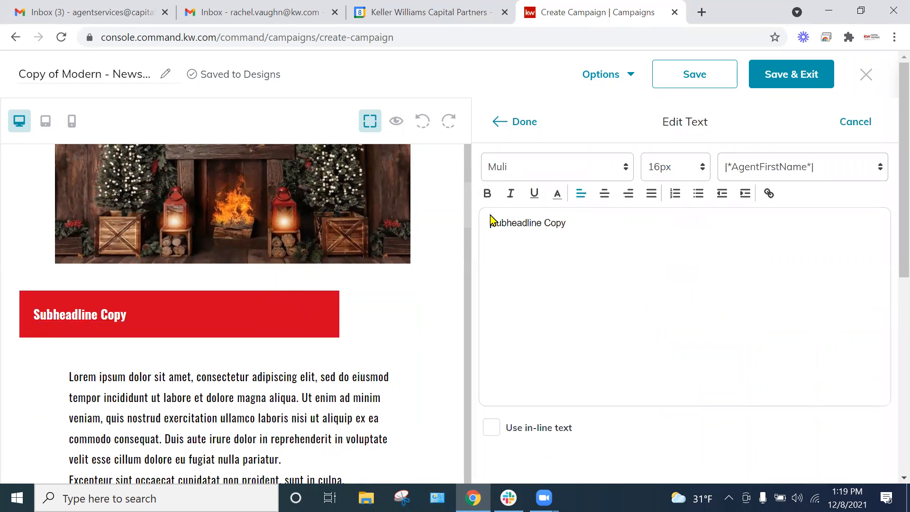
click(544, 166)
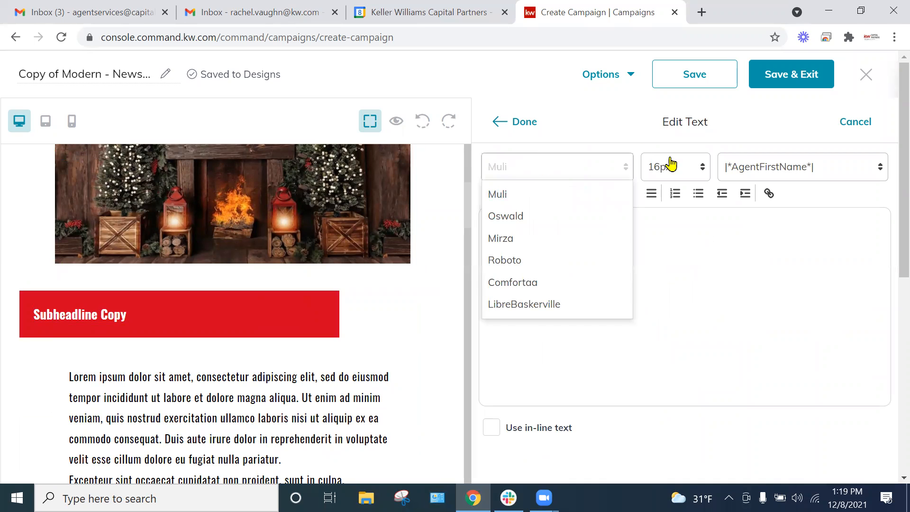
click(691, 168)
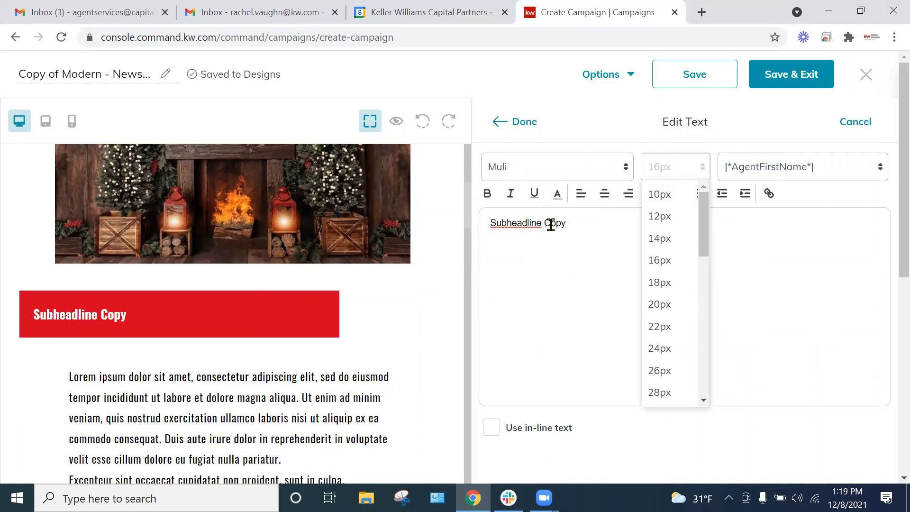
click(558, 193)
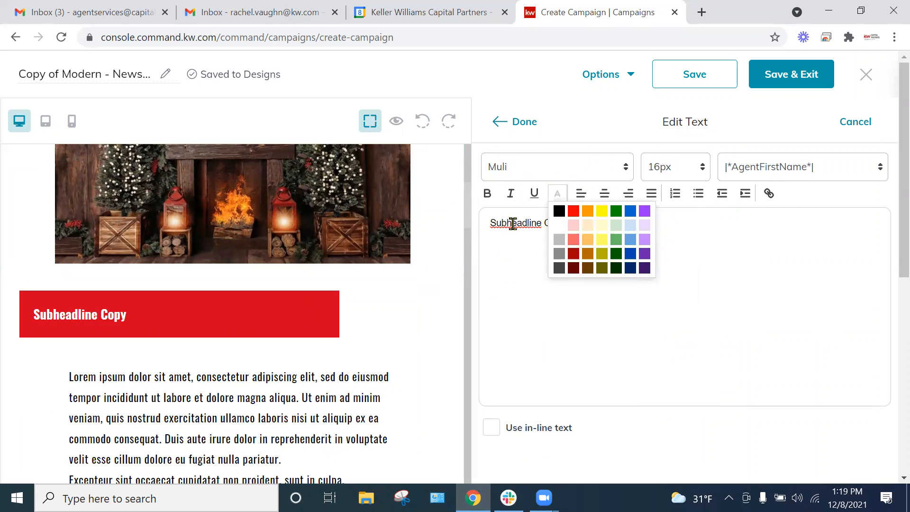
click(754, 241)
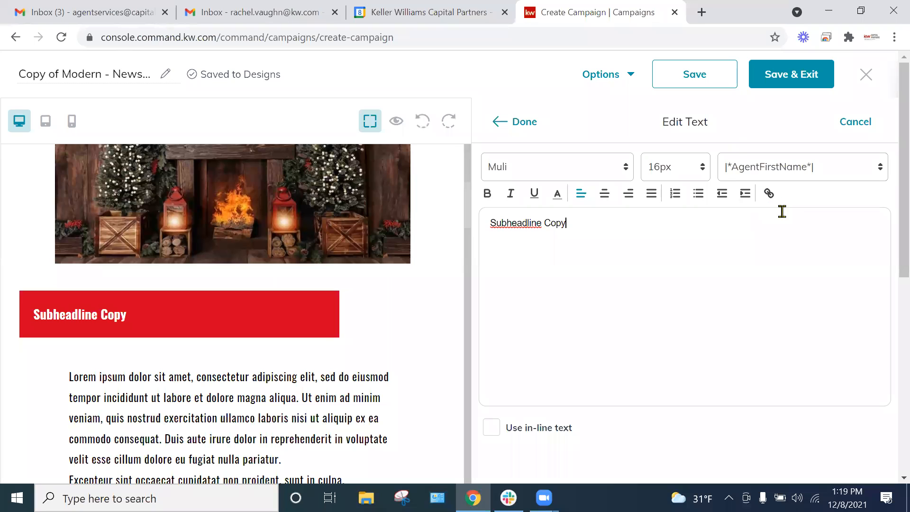
scroll(669, 328, down, 3)
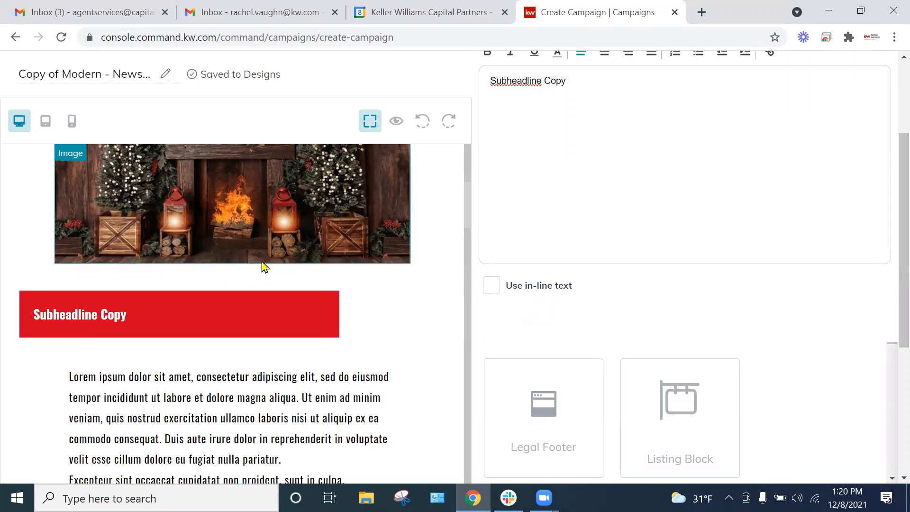
scroll(569, 236, up, 3)
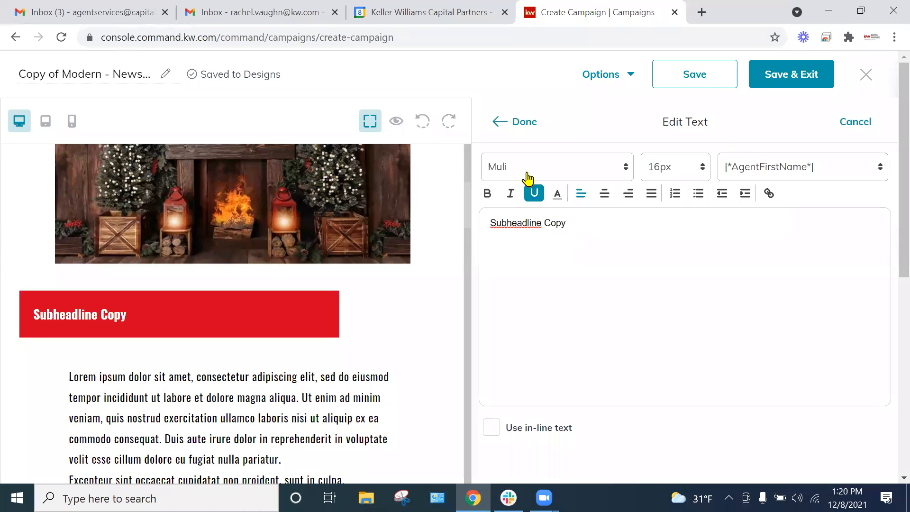
click(513, 123)
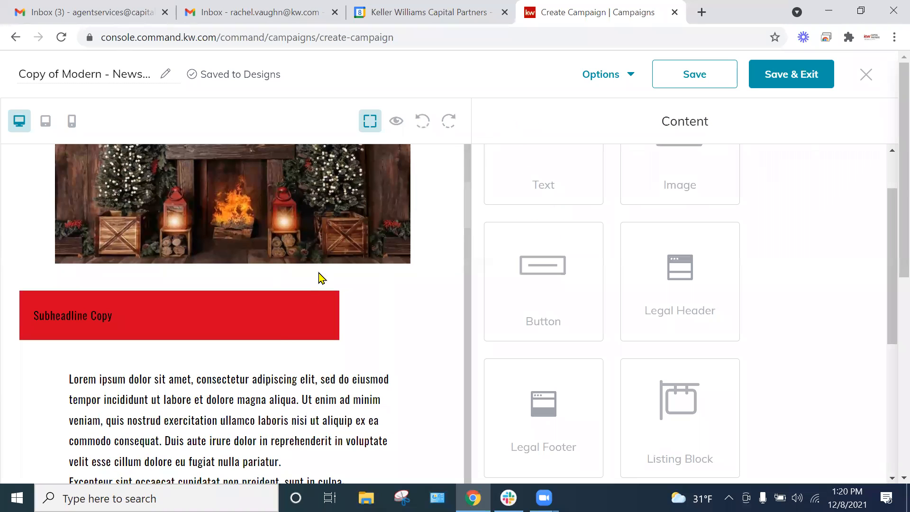
Step: Open the Link Copy button below the body text for editing and set its link type to Web address
scroll(240, 309, down, 4)
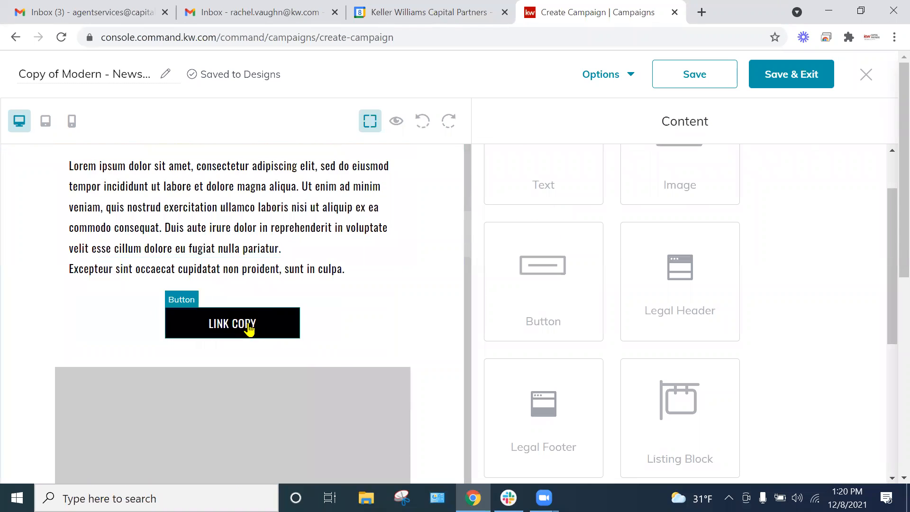
click(278, 323)
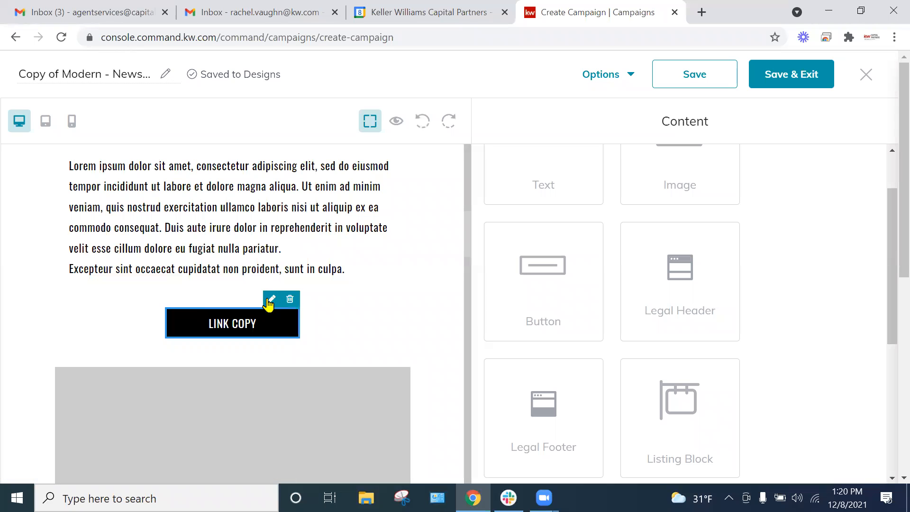
click(270, 301)
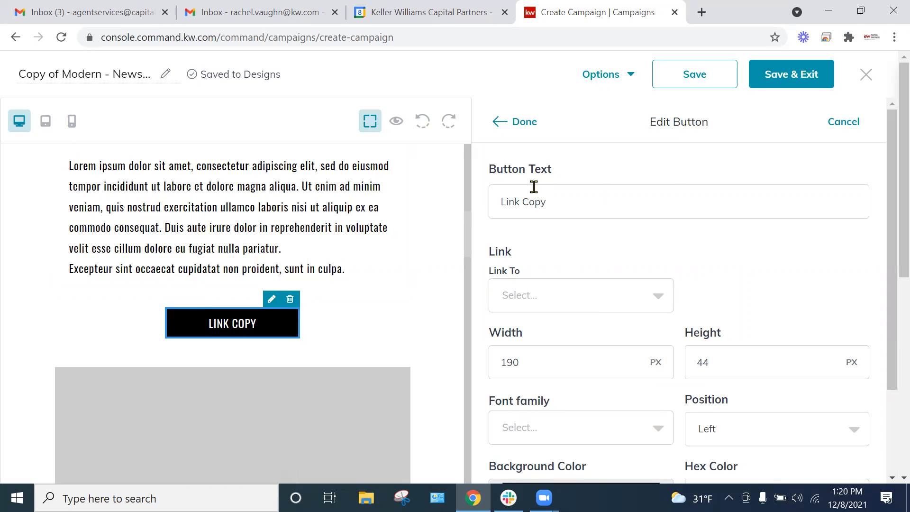
click(544, 294)
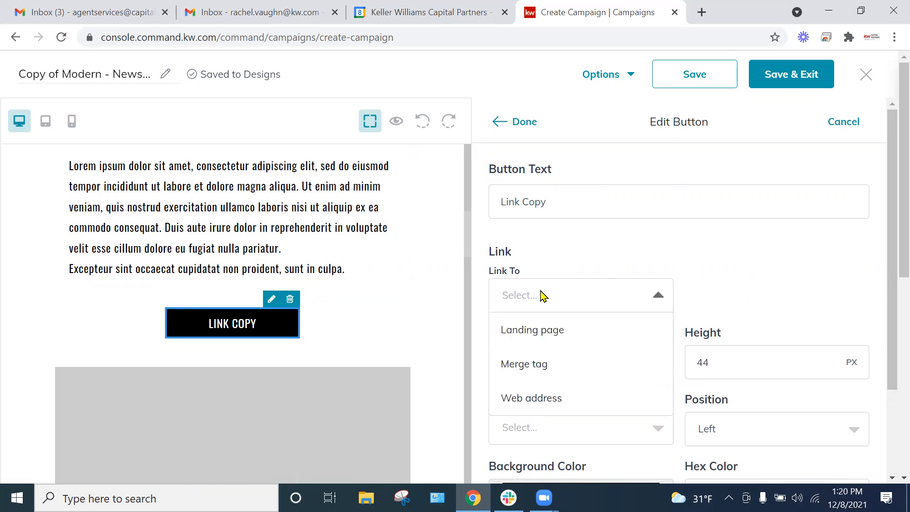
click(525, 401)
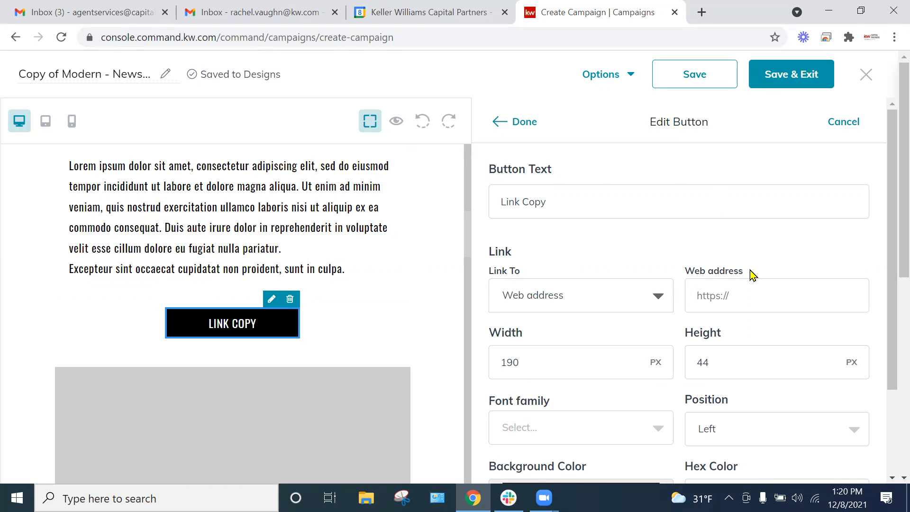
Step: Copy the web address of the Calendly Agent Services scheduling page from a new browser tab, and close that tab
key(ctrl+t)
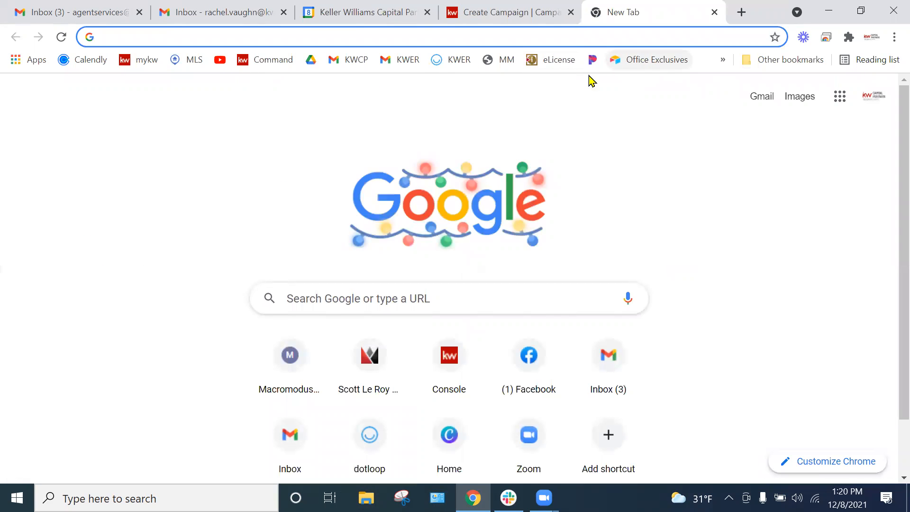
click(85, 61)
click(167, 38)
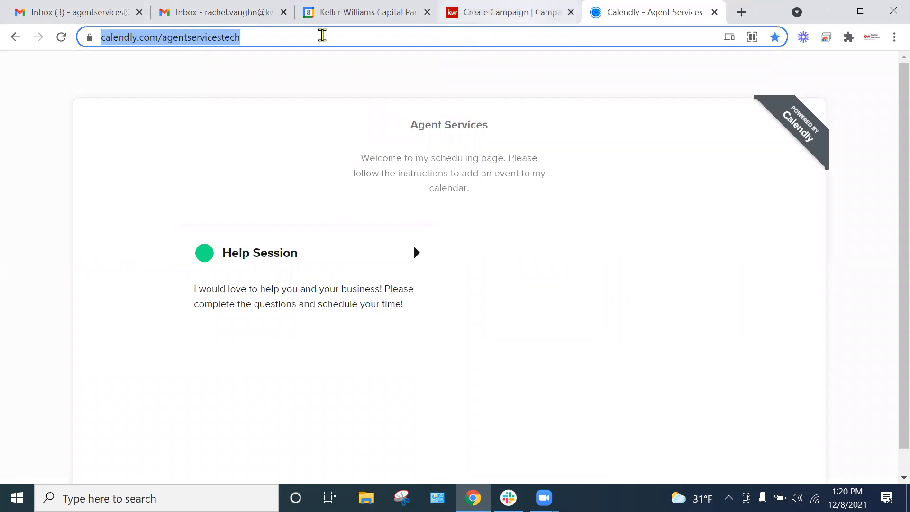
right_click(155, 39)
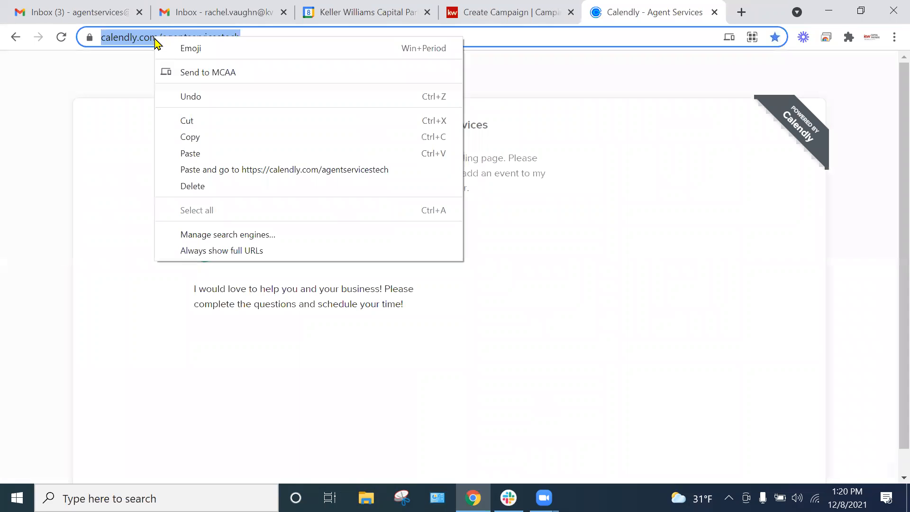
click(189, 137)
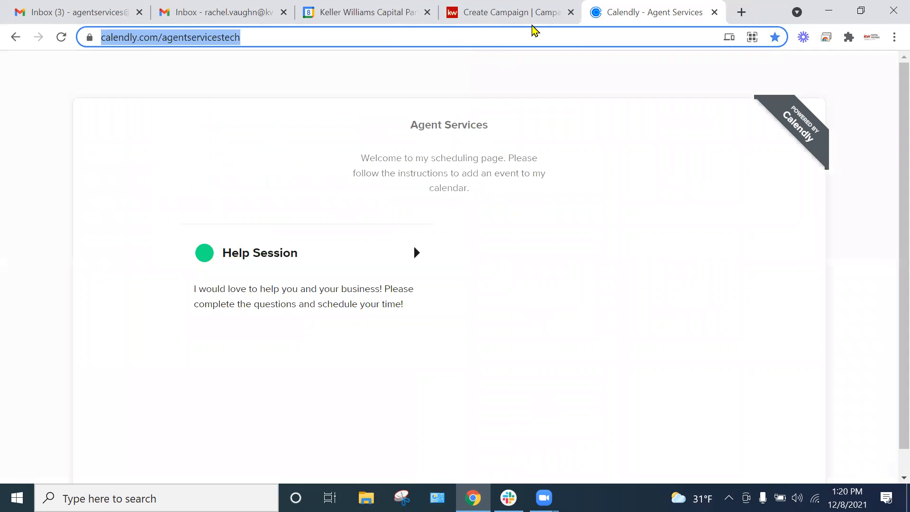
click(714, 12)
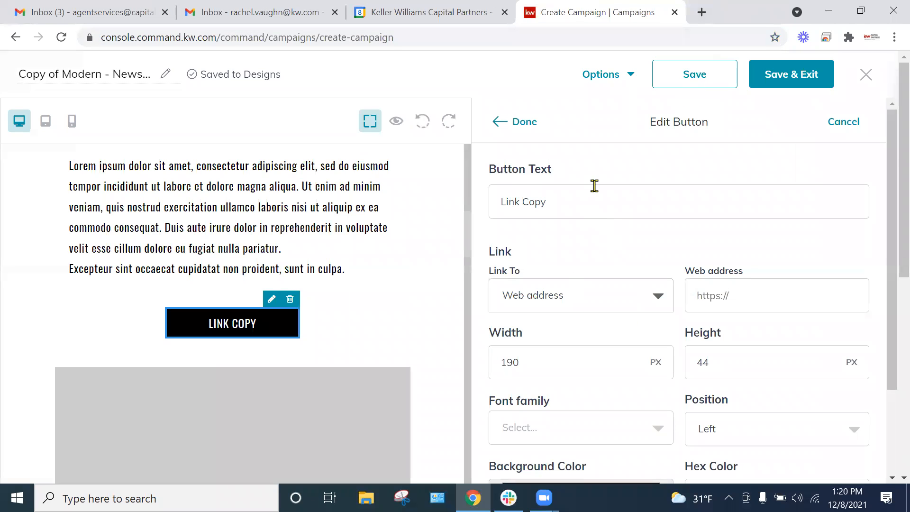
scroll(627, 308, down, 1)
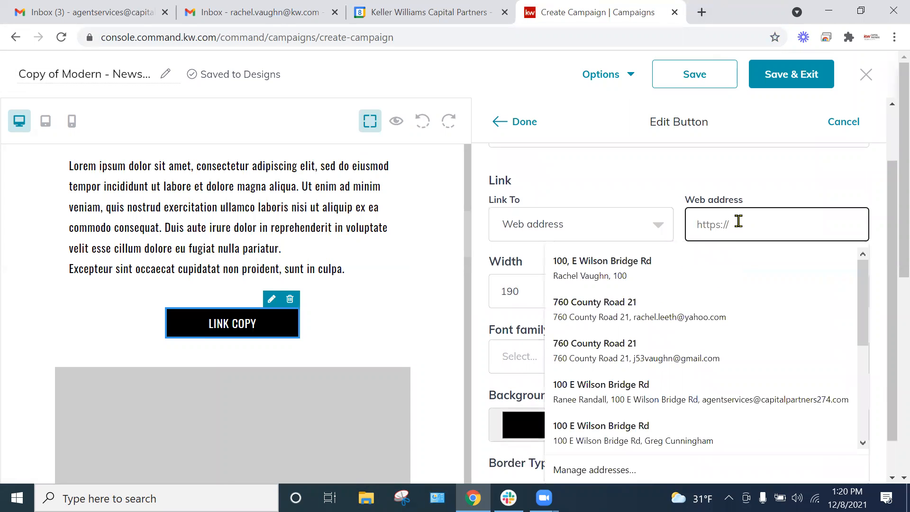
key(ctrl+v)
scroll(641, 225, down, 1)
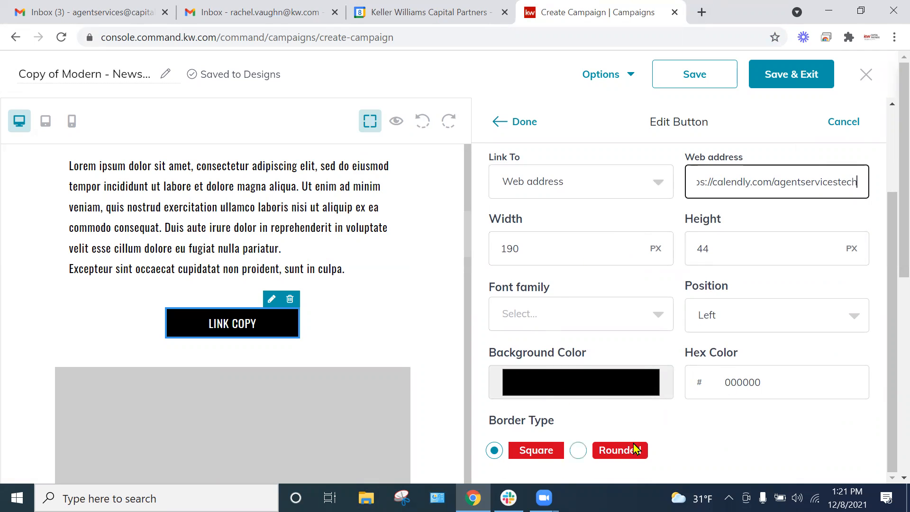
click(527, 324)
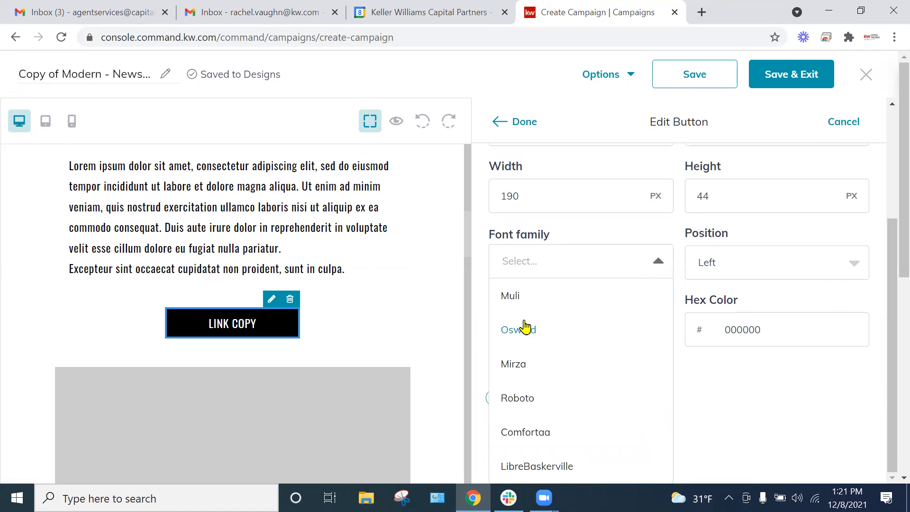
click(564, 309)
scroll(616, 228, up, 3)
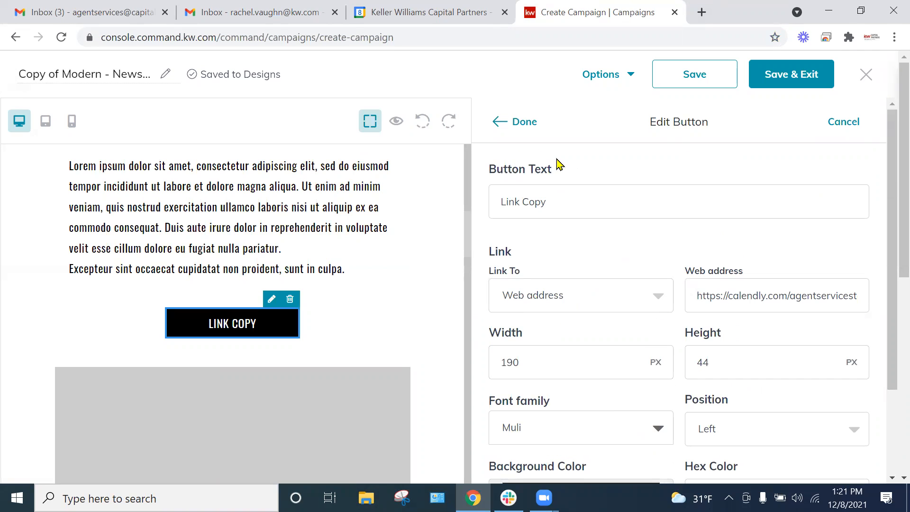
click(524, 122)
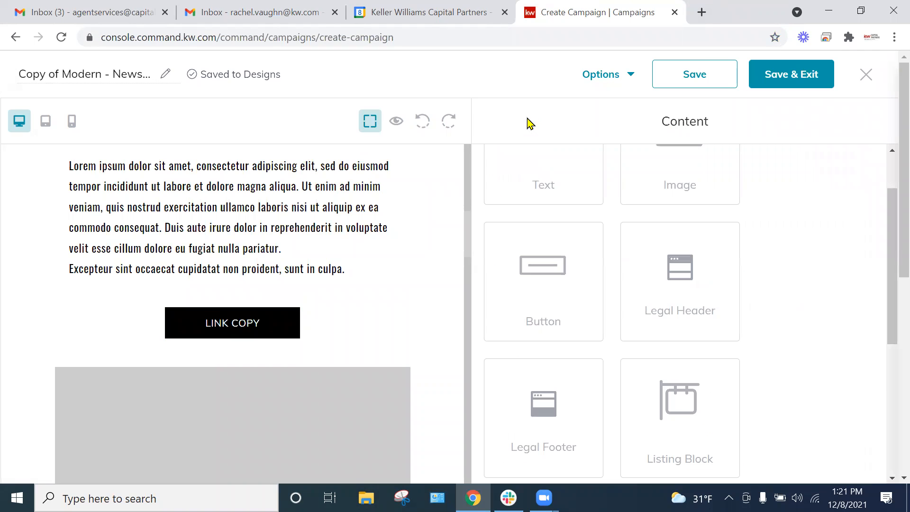
Step: Check the remaining placeholder image and second Subheadline Copy section, and save the newsletter design
scroll(350, 367, down, 2)
scroll(354, 364, down, 10)
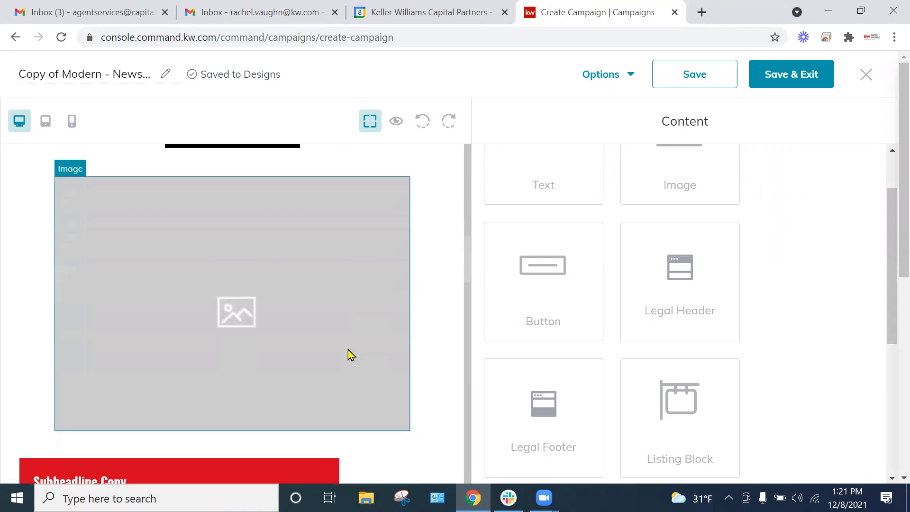
scroll(427, 308, down, 3)
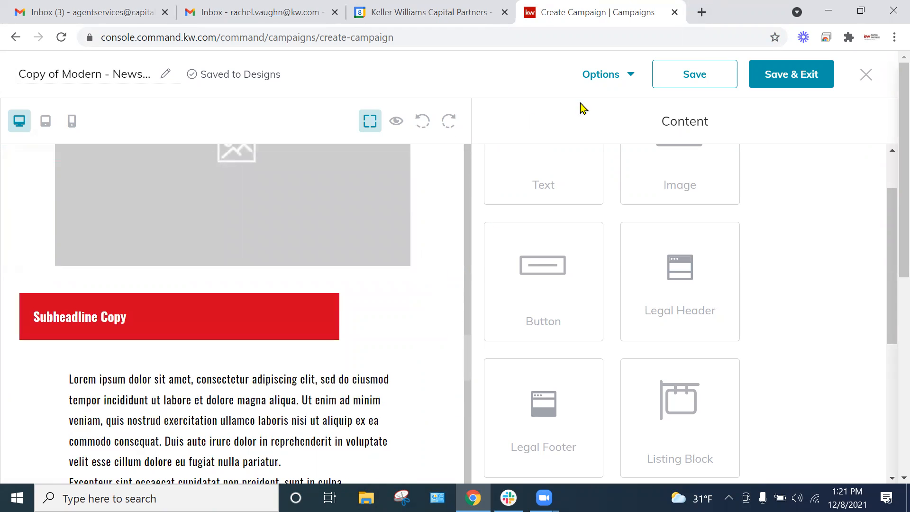
click(676, 74)
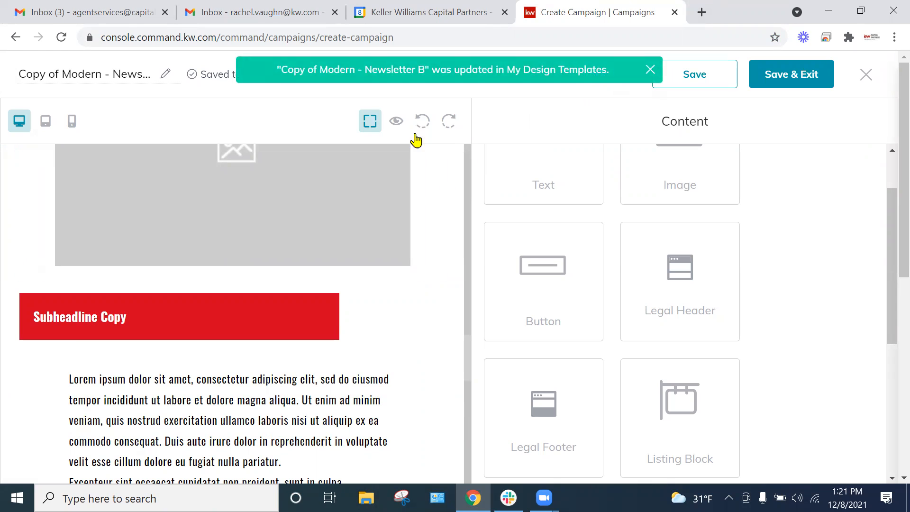
Step: Preview the newsletter in desktop layout and review it from the Christmas picture through to the agent contact block
scroll(358, 407, down, 5)
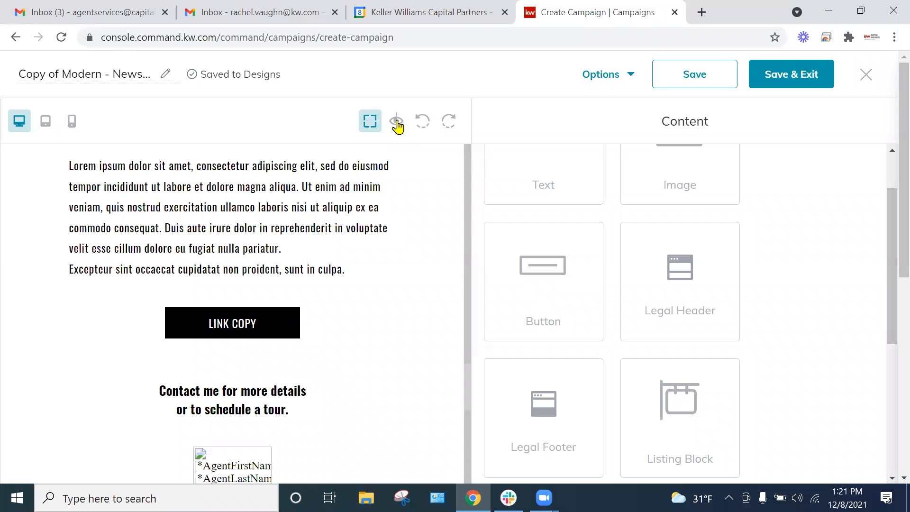
click(395, 122)
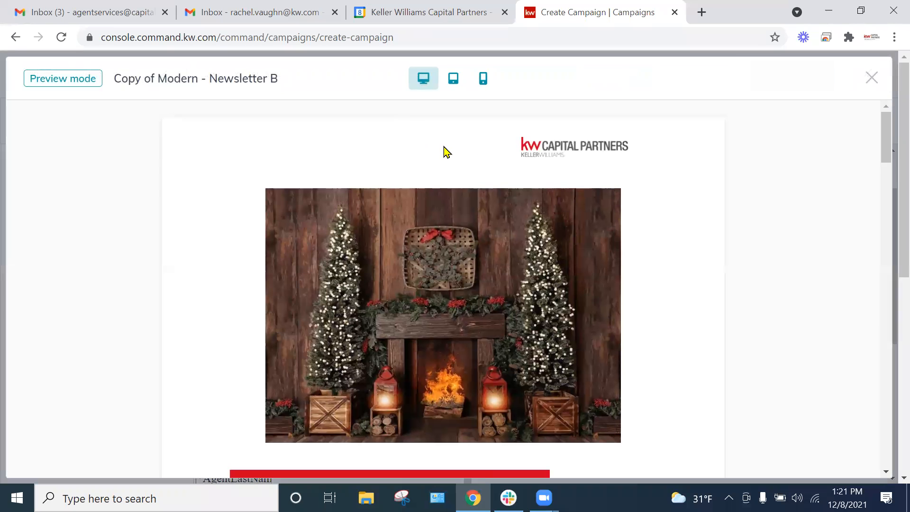
scroll(650, 198, down, 2)
scroll(632, 195, up, 2)
scroll(673, 302, down, 7)
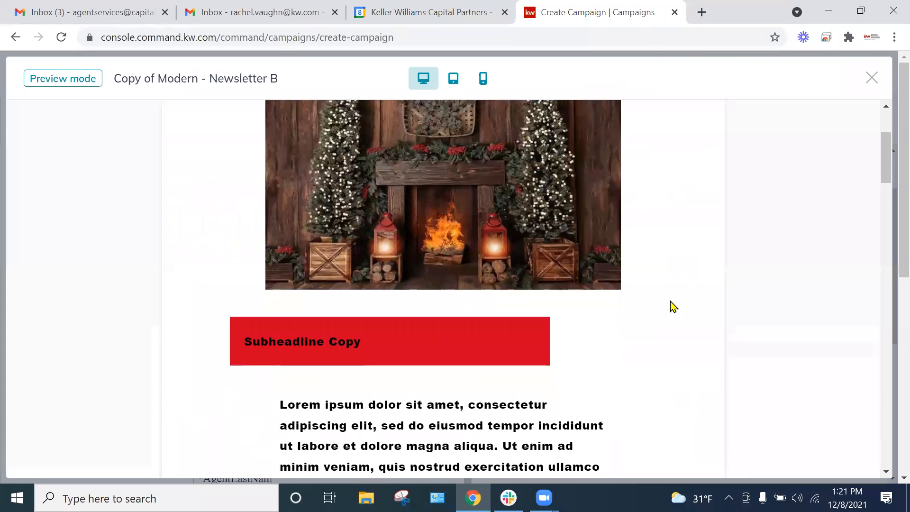
scroll(671, 304, down, 10)
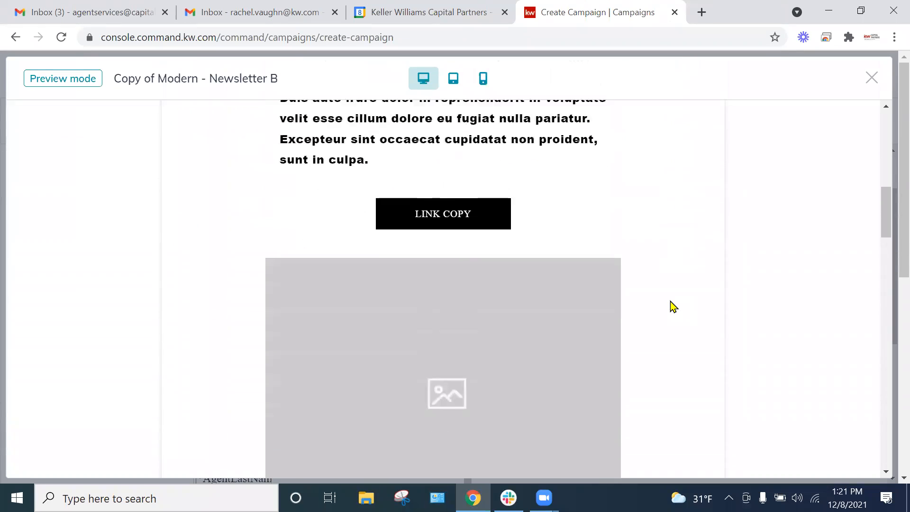
scroll(673, 308, down, 13)
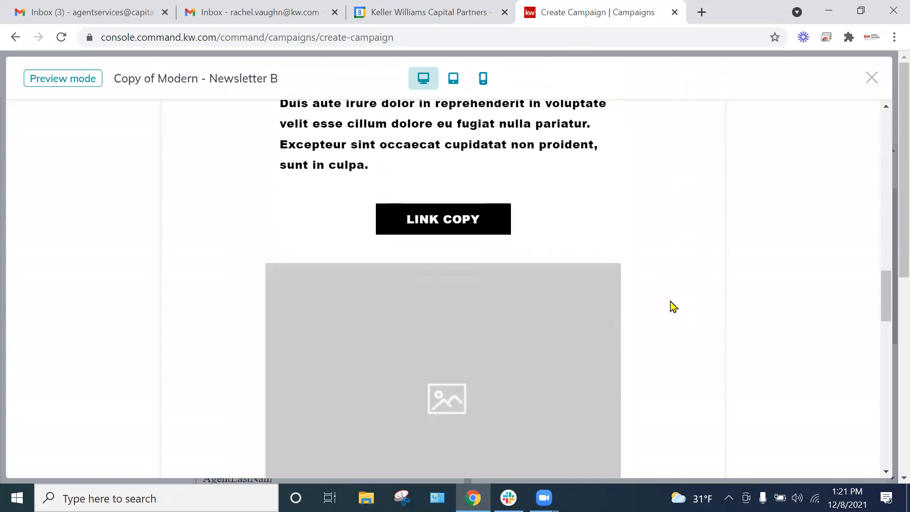
scroll(674, 304, down, 8)
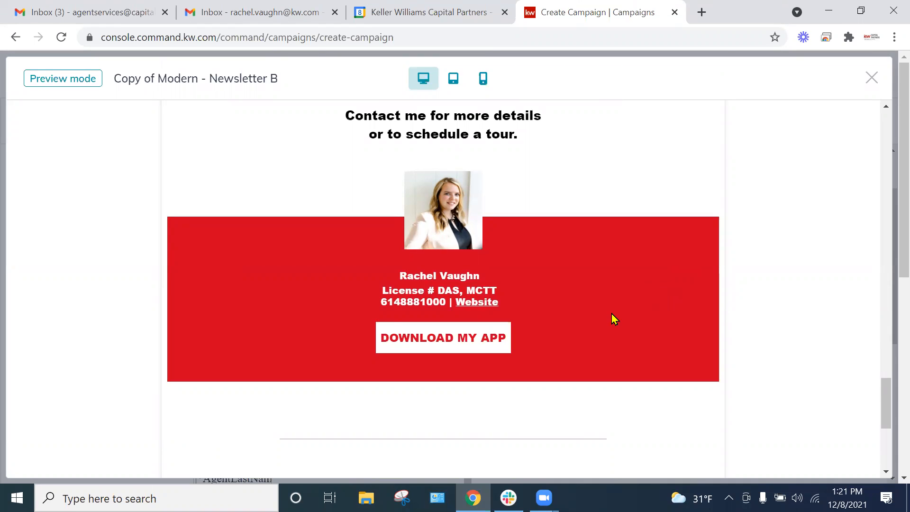
Step: Examine the second Subheadline Copy section, the agent contact block and the legal footer in the desktop preview
scroll(614, 318, up, 2)
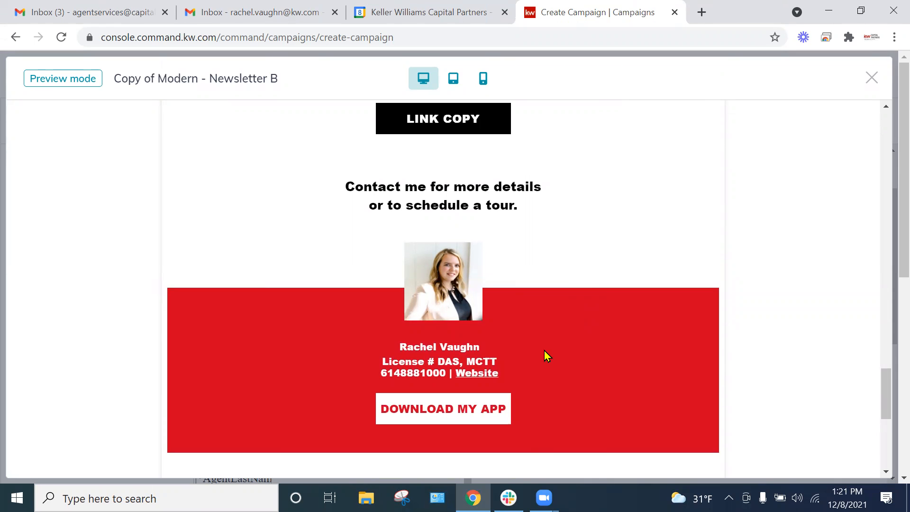
scroll(544, 351, up, 6)
scroll(544, 353, up, 6)
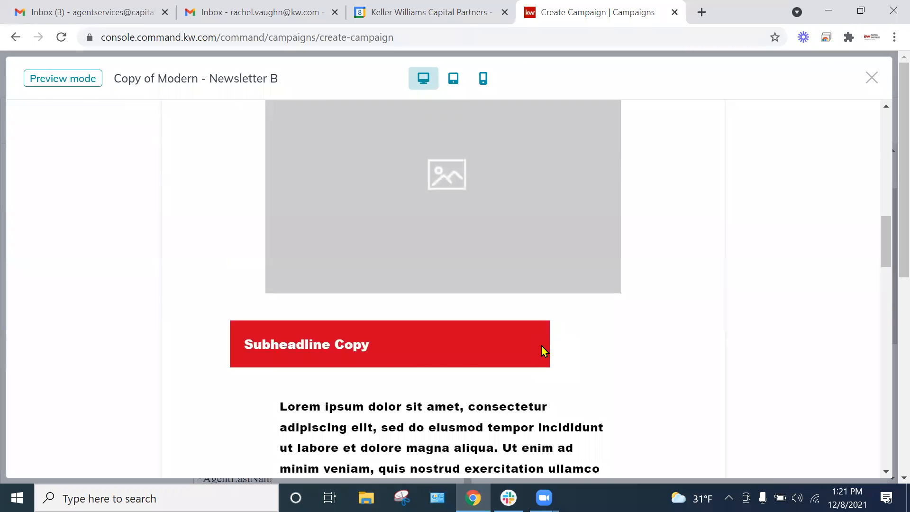
scroll(551, 350, down, 3)
scroll(553, 349, up, 6)
scroll(555, 350, down, 12)
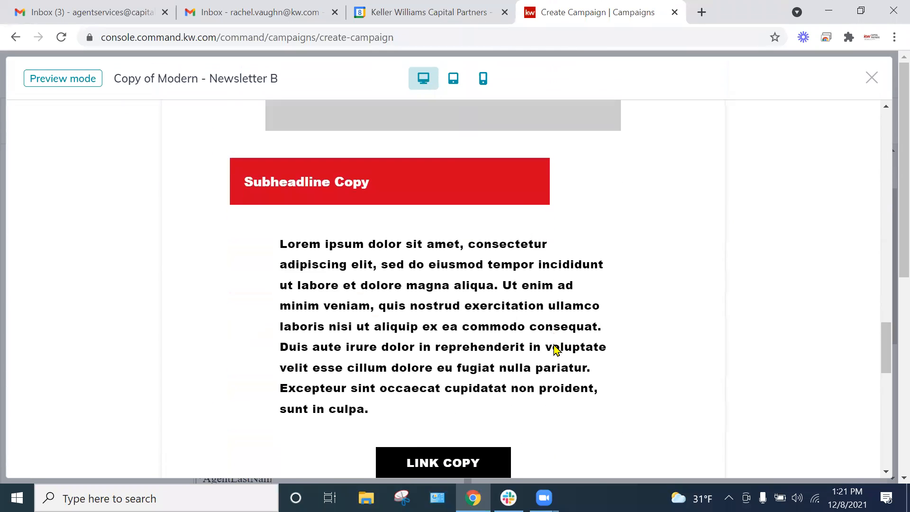
scroll(564, 334, down, 6)
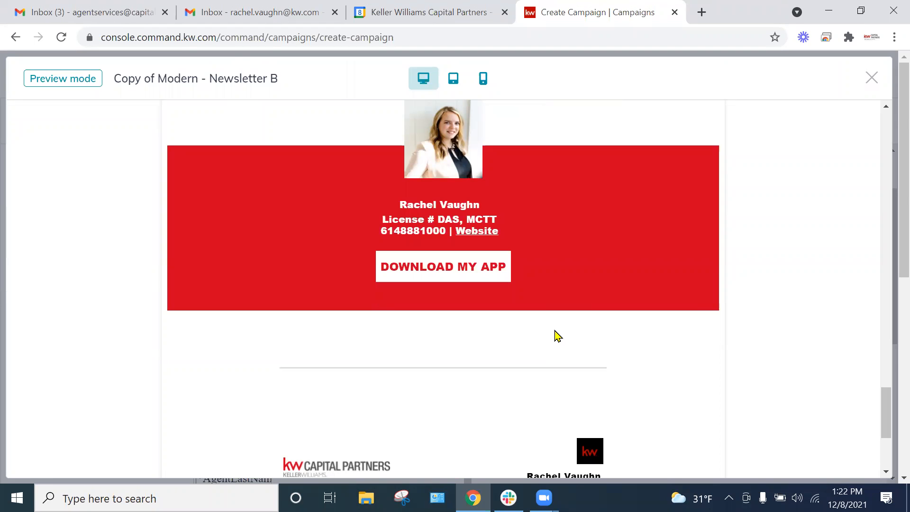
scroll(602, 333, down, 4)
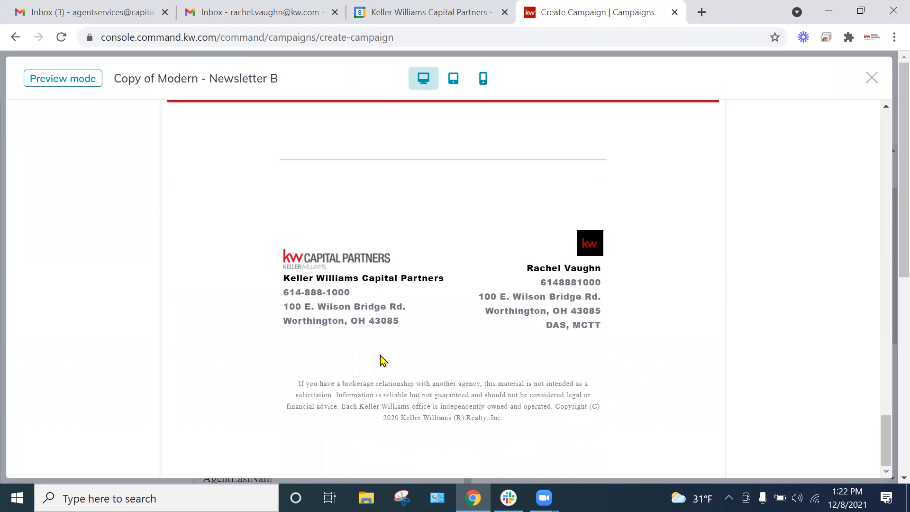
scroll(624, 269, up, 6)
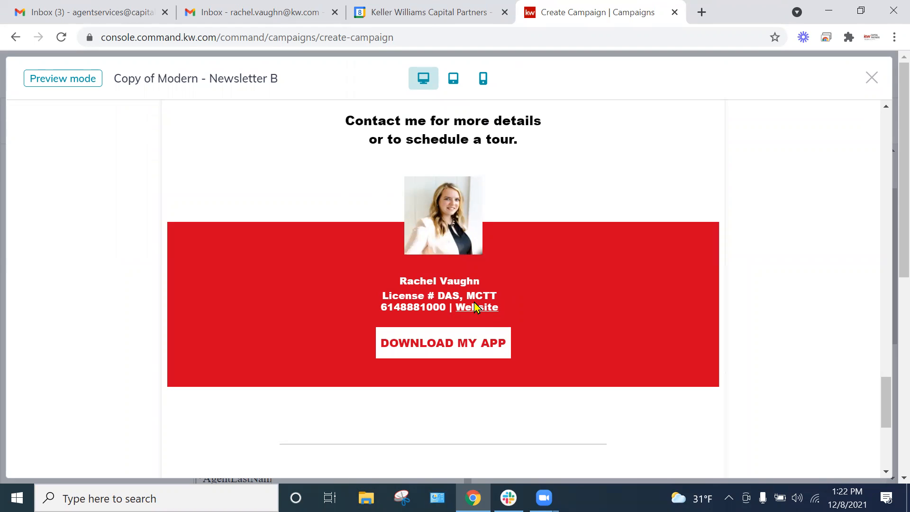
scroll(550, 327, up, 2)
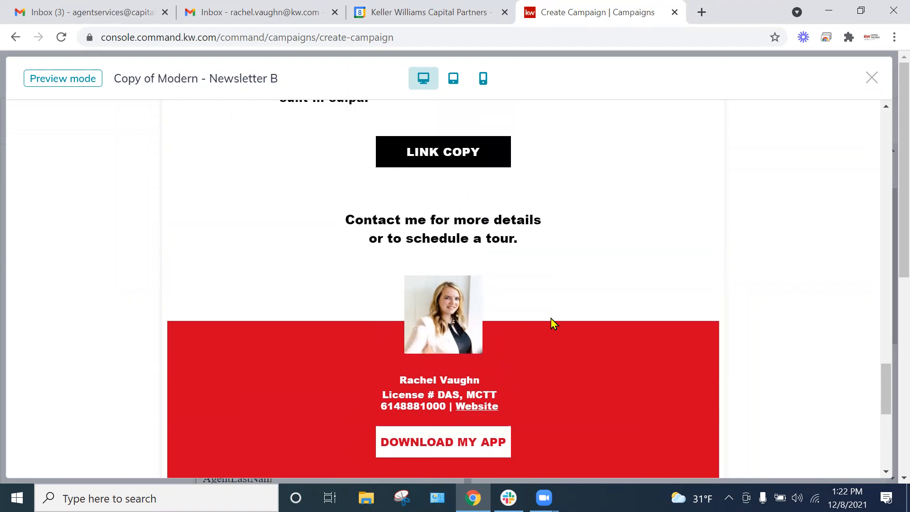
scroll(551, 324, up, 15)
scroll(550, 324, up, 10)
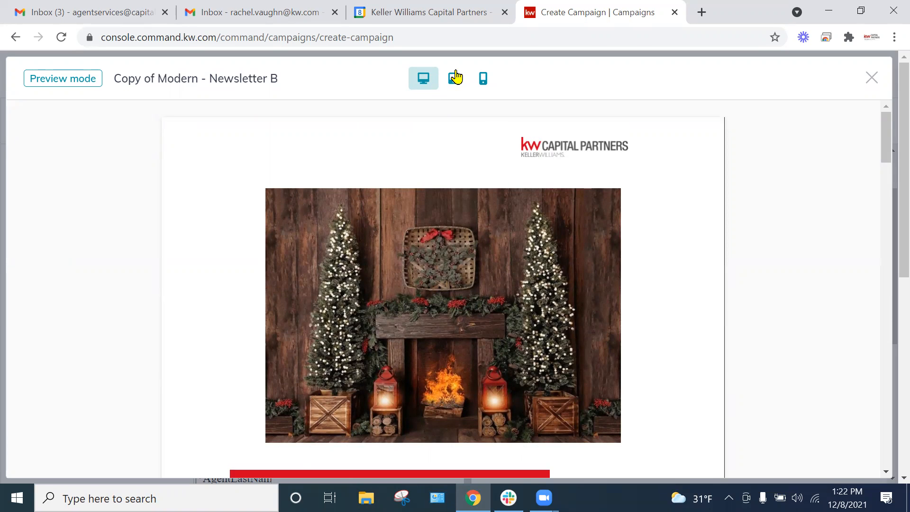
Step: Review the newsletter's image, text and buttons in the mobile phone layout, and leave the preview
click(485, 79)
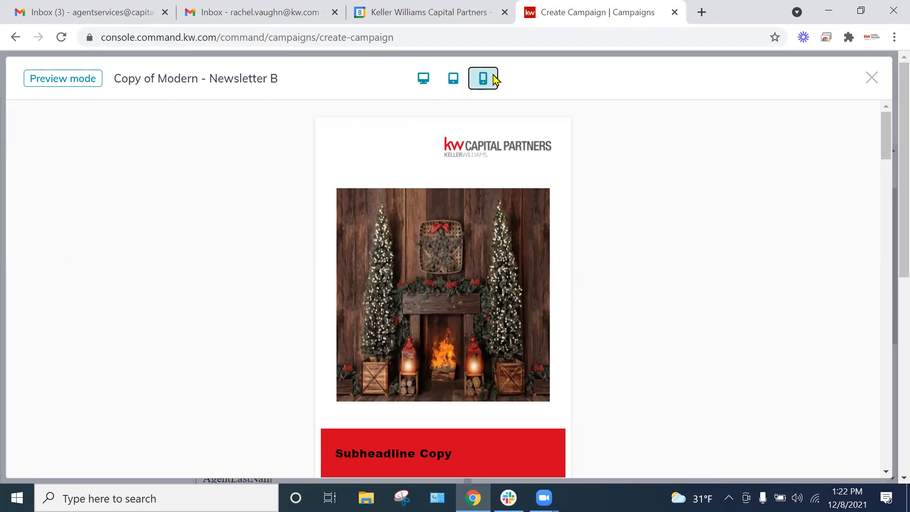
scroll(549, 264, down, 15)
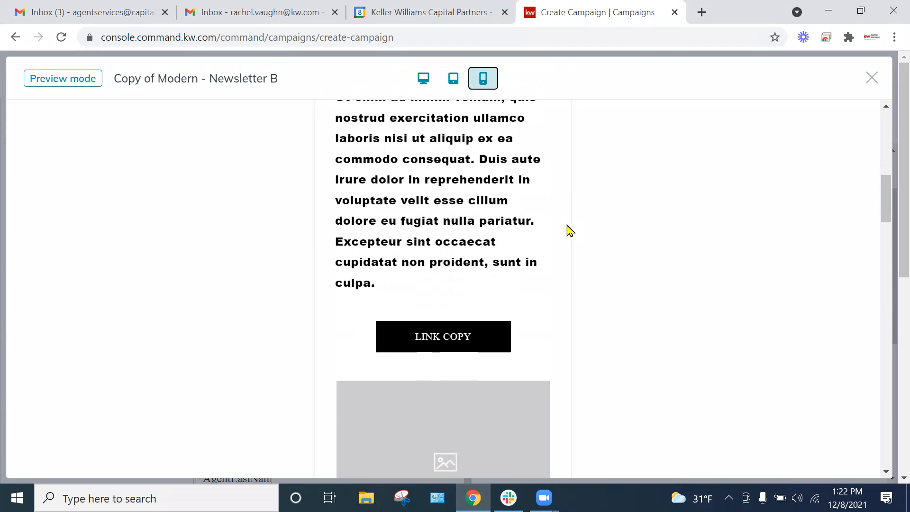
scroll(569, 231, down, 15)
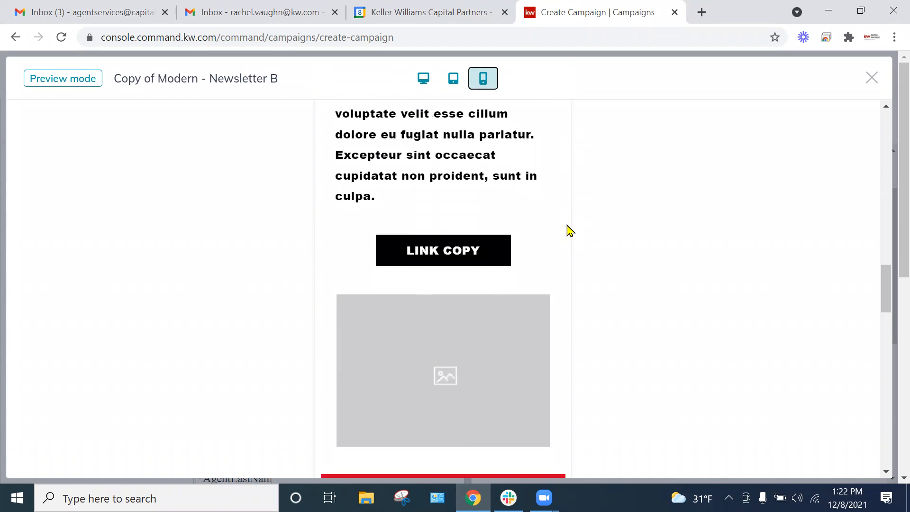
click(874, 79)
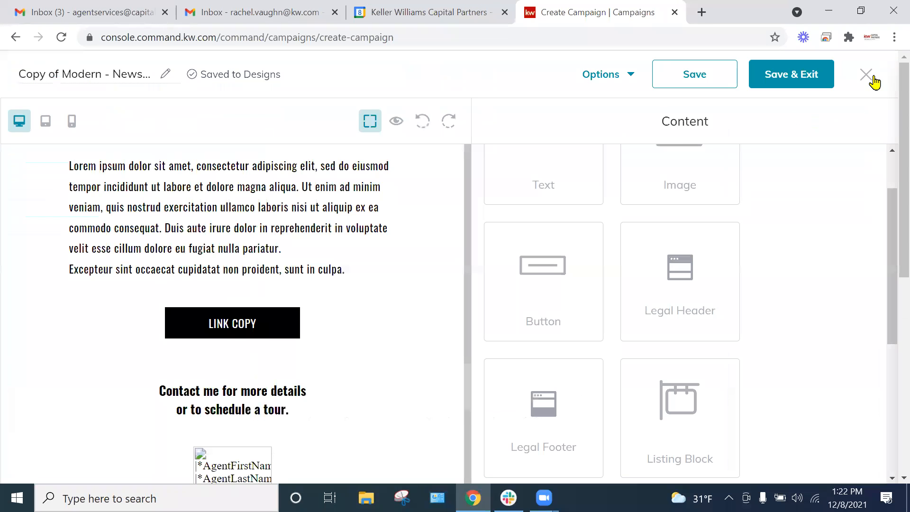
Step: Send a test email of the newsletter design to the agent's own work email address
click(607, 79)
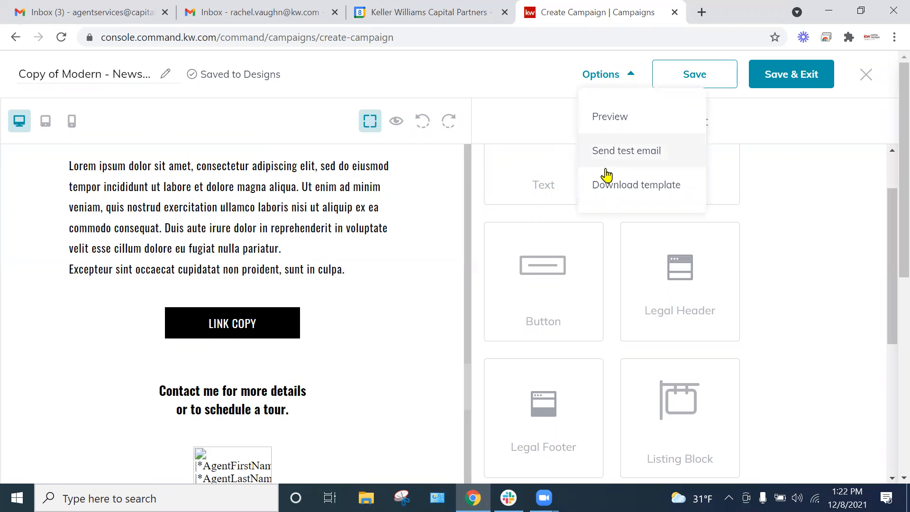
click(641, 152)
click(379, 274)
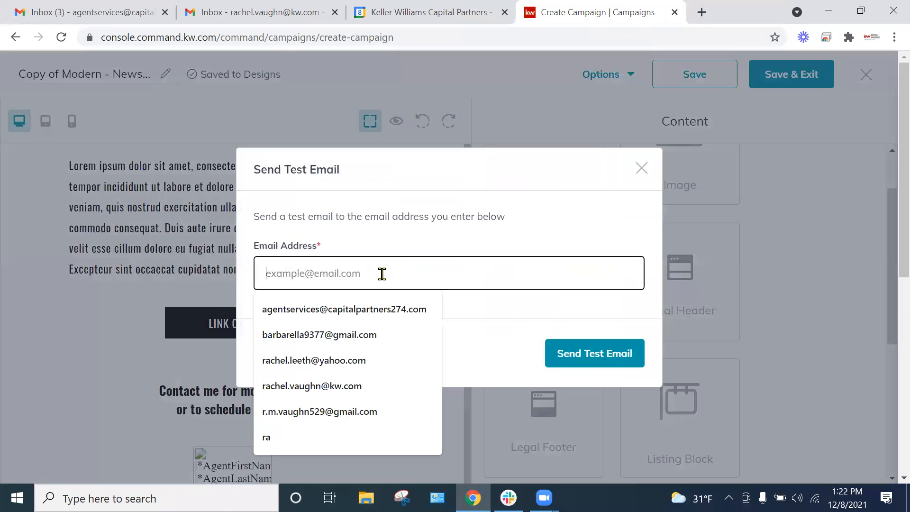
text(rac)
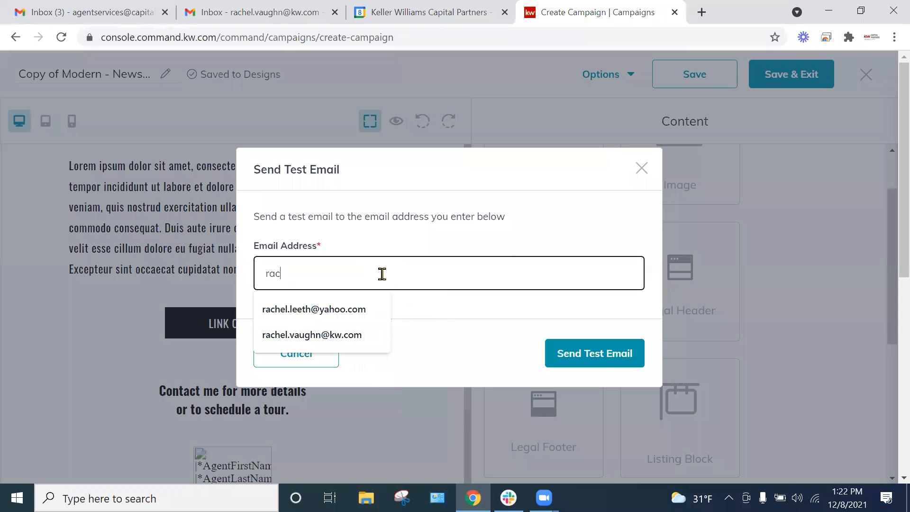
text(hel)
click(340, 337)
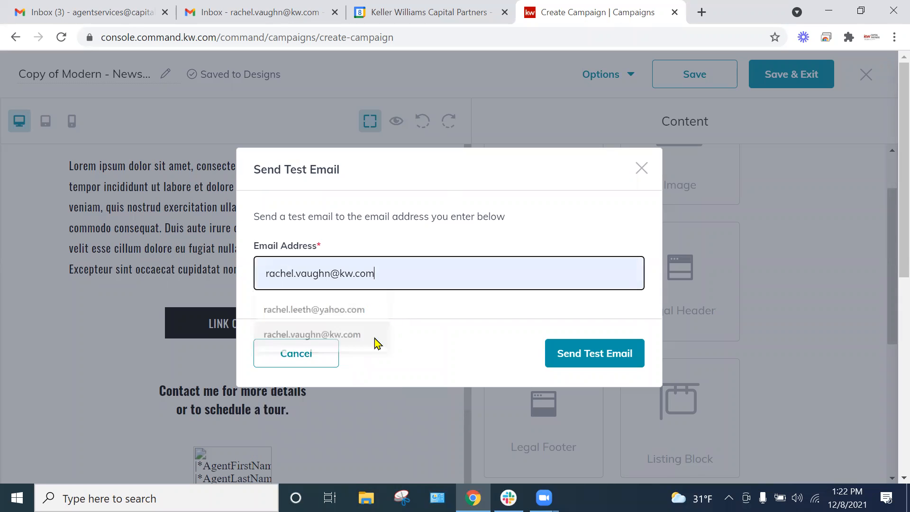
click(586, 352)
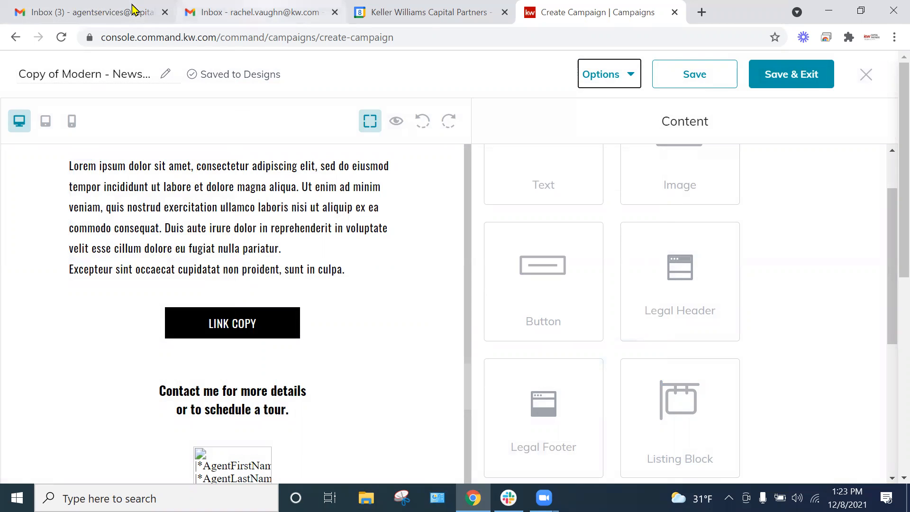
Step: Switch to the agent's work Gmail inbox, reload it and open the "[TEST] Email Template Test Email" message
scroll(201, 216, up, 6)
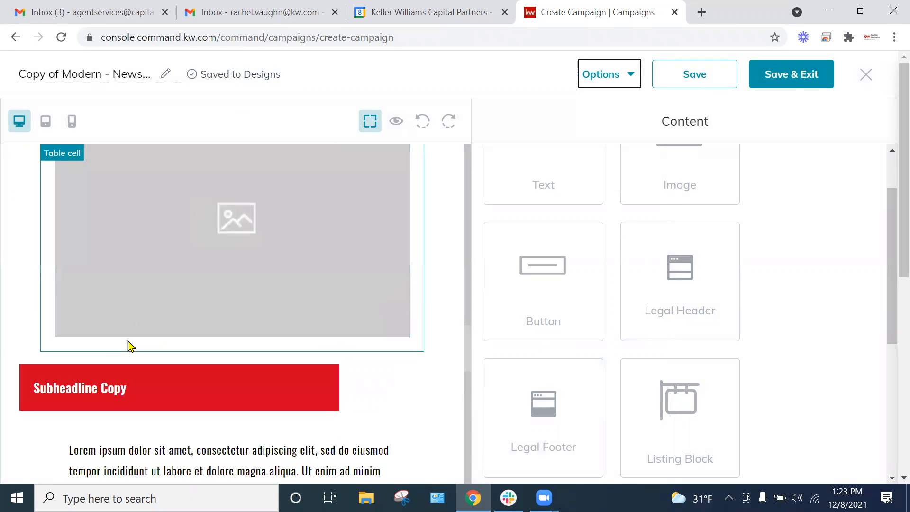
scroll(196, 239, down, 3)
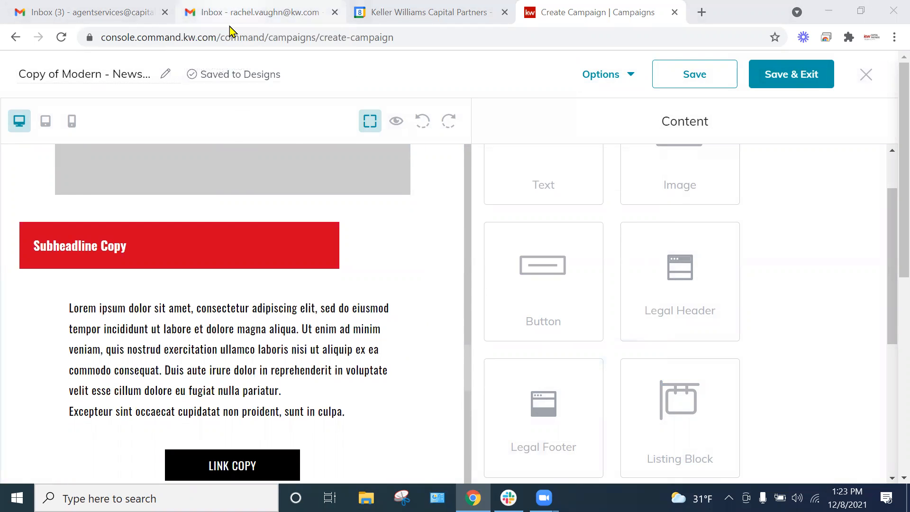
click(230, 25)
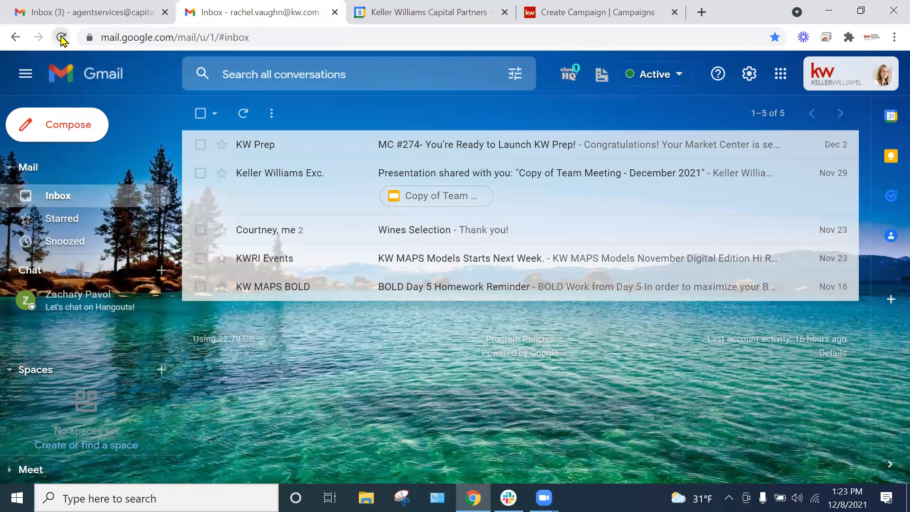
click(61, 38)
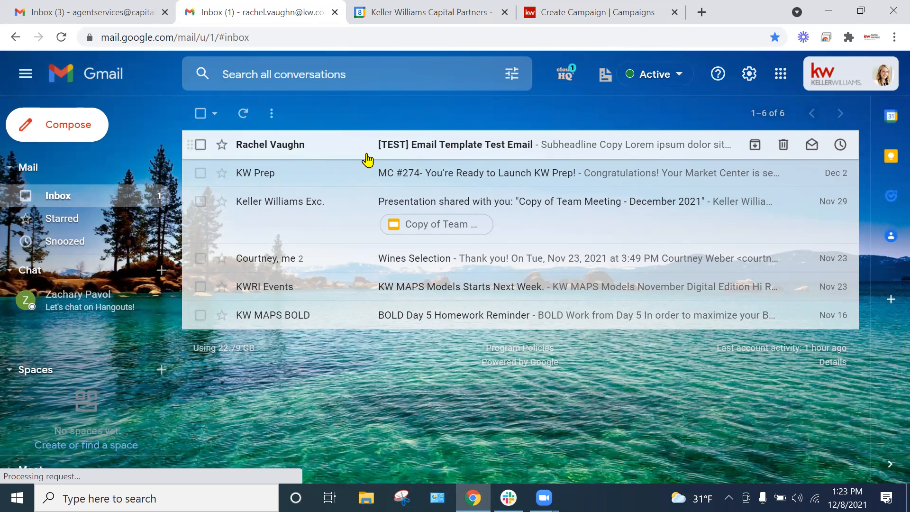
click(440, 147)
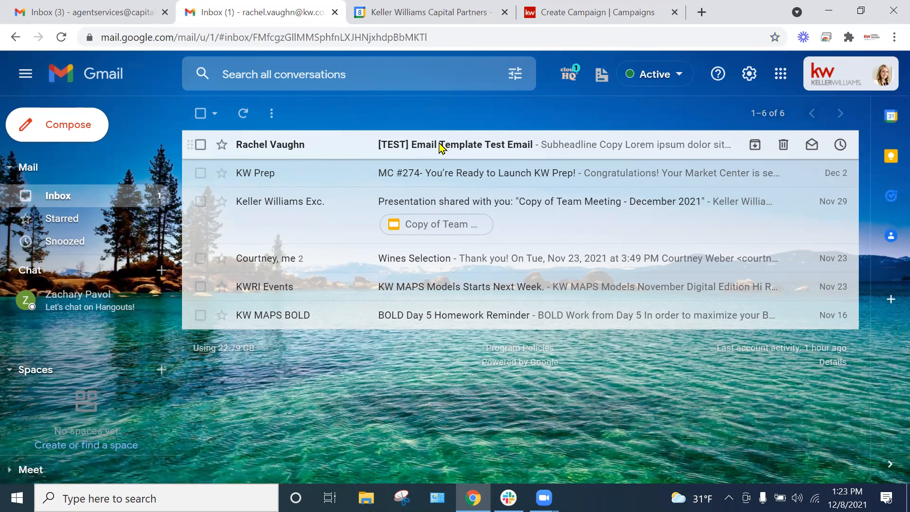
Step: Check the Christmas picture and first text section, test the LINK COPY button's link, and close the page it opens
scroll(789, 244, down, 8)
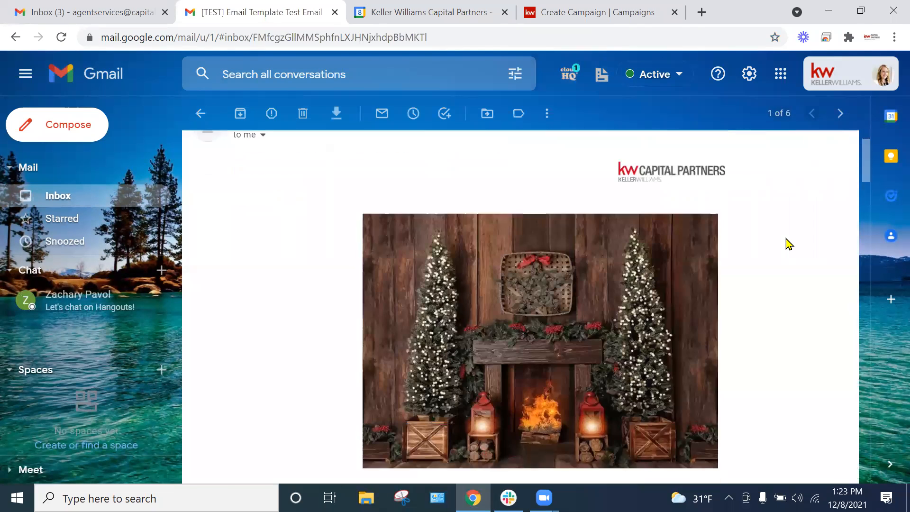
scroll(788, 244, down, 5)
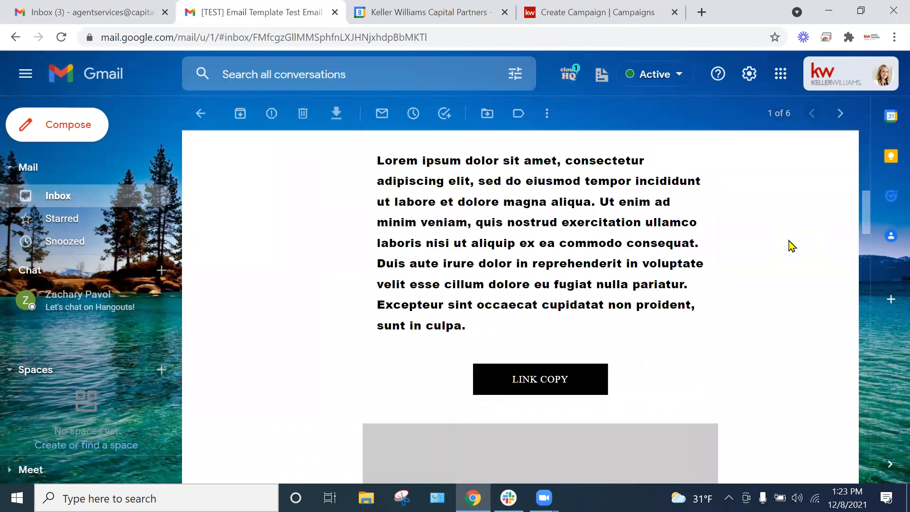
click(554, 310)
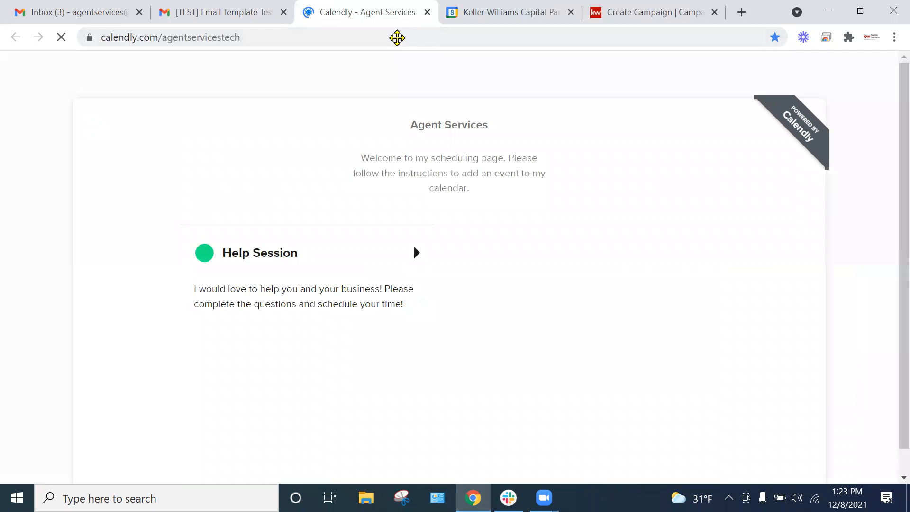
click(428, 12)
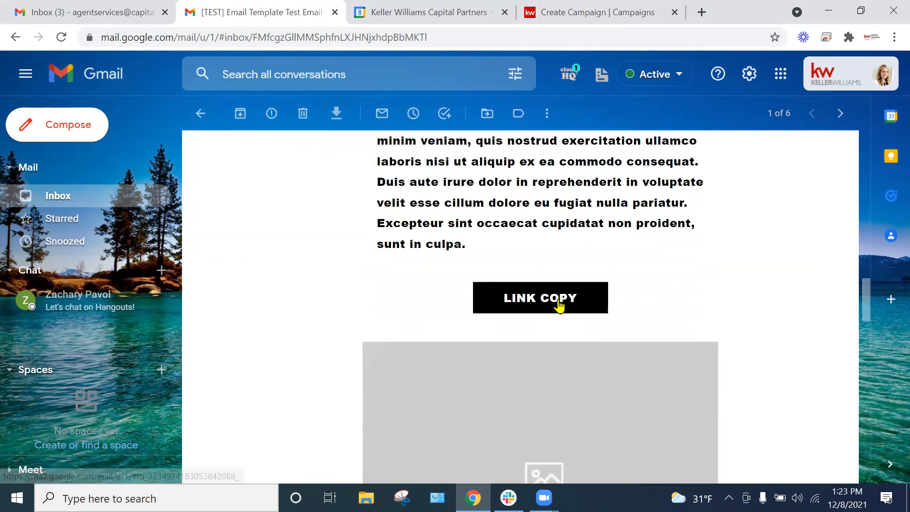
Step: Test the Website link in the red agent contact block, look through the opened site, and close it
scroll(389, 335, down, 15)
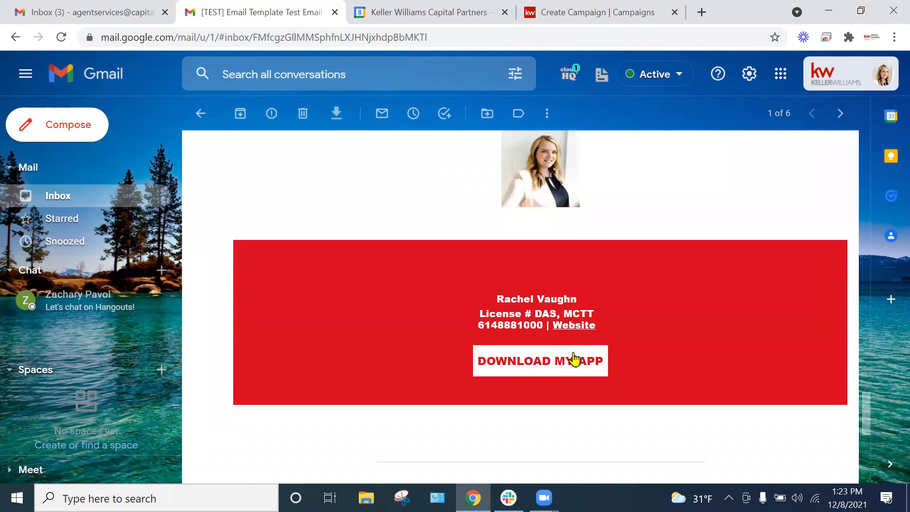
click(583, 327)
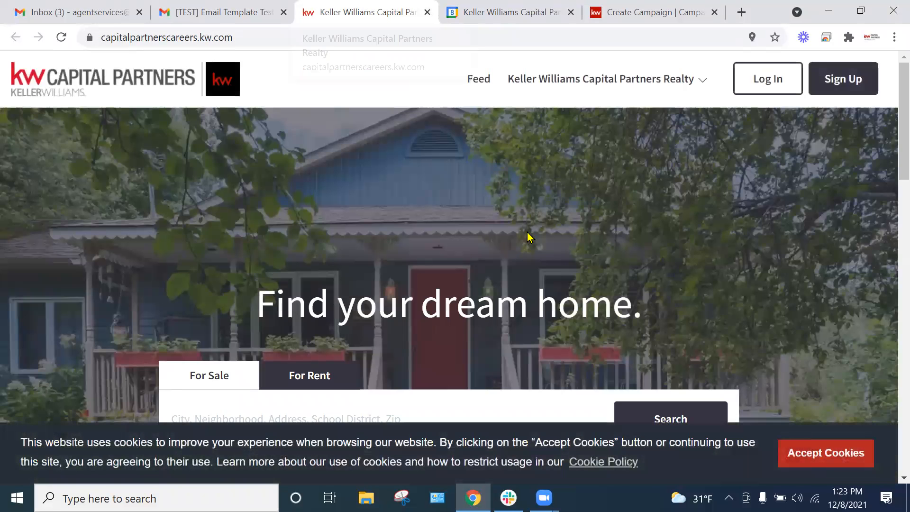
scroll(535, 195, down, 15)
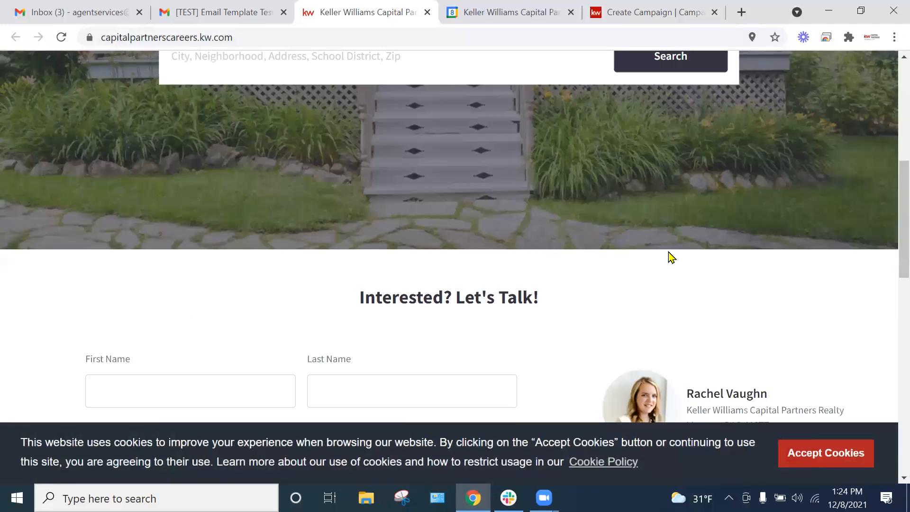
scroll(678, 155, up, 3)
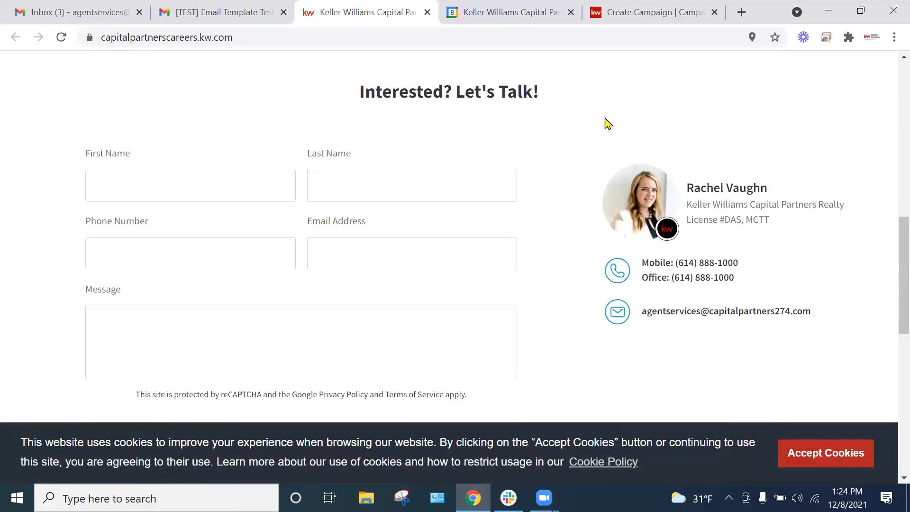
key(ctrl+w)
Step: Test the DOWNLOAD MY APP link, dismiss the location request, check the app store download options, and close the page
scroll(545, 289, down, 2)
click(539, 291)
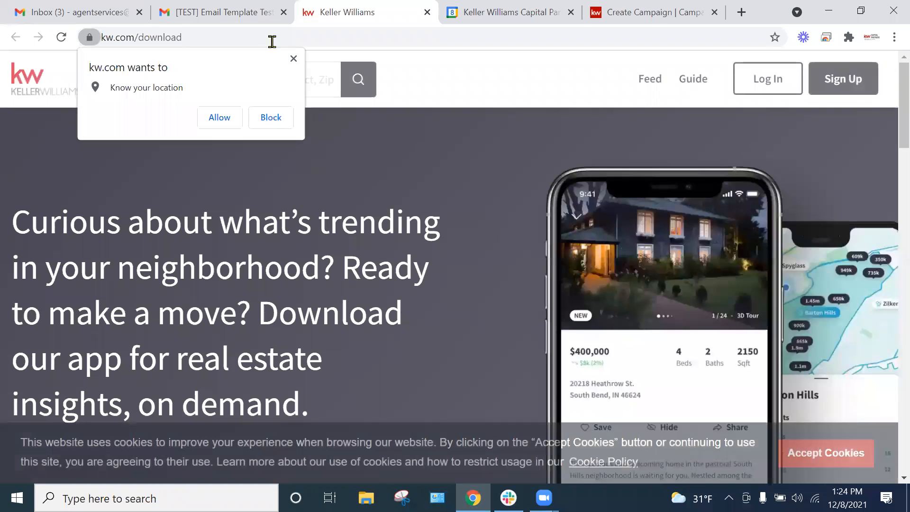
click(293, 59)
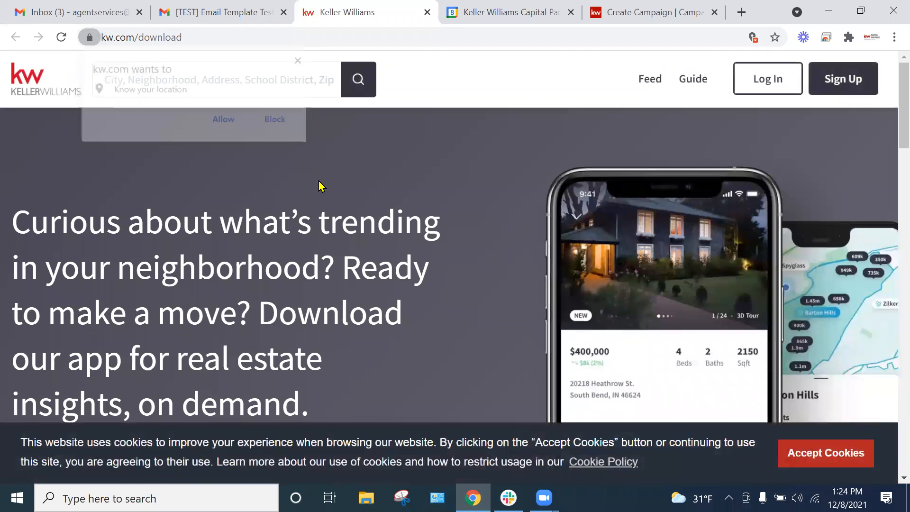
scroll(87, 322, down, 4)
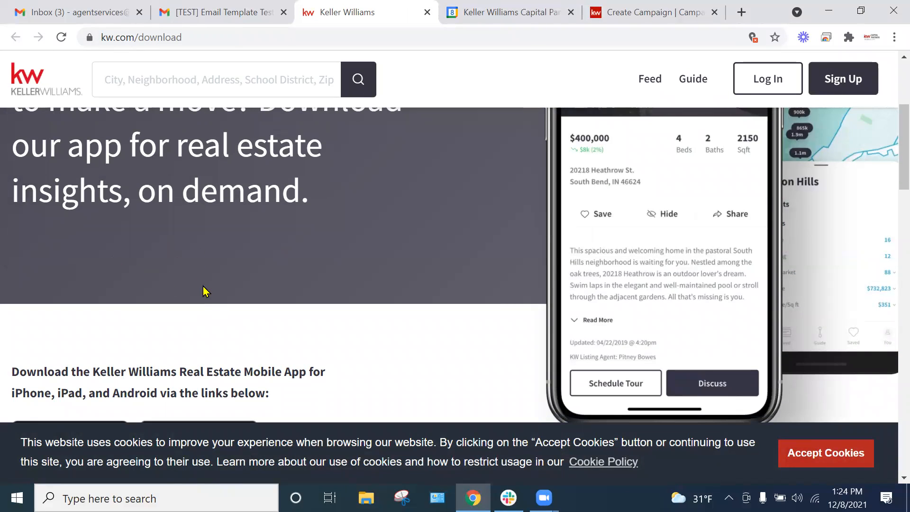
scroll(216, 291, down, 5)
scroll(372, 287, up, 4)
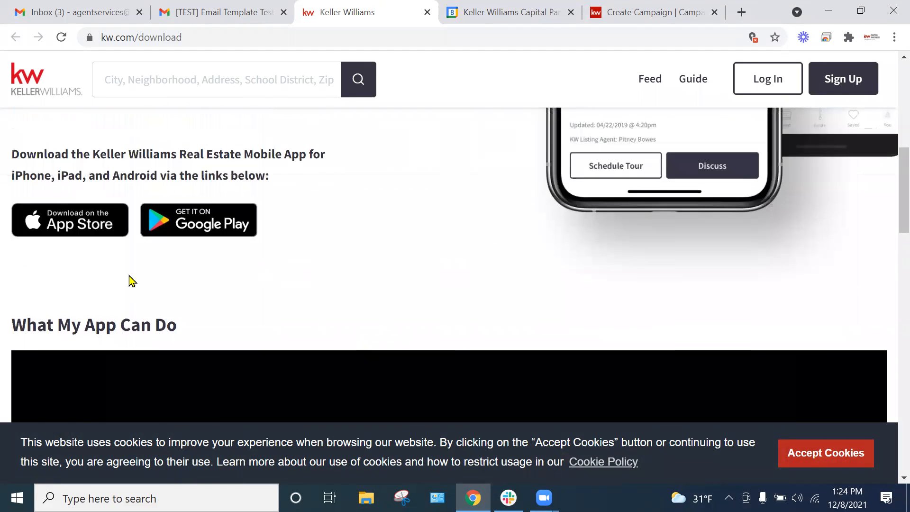
scroll(212, 311, up, 1)
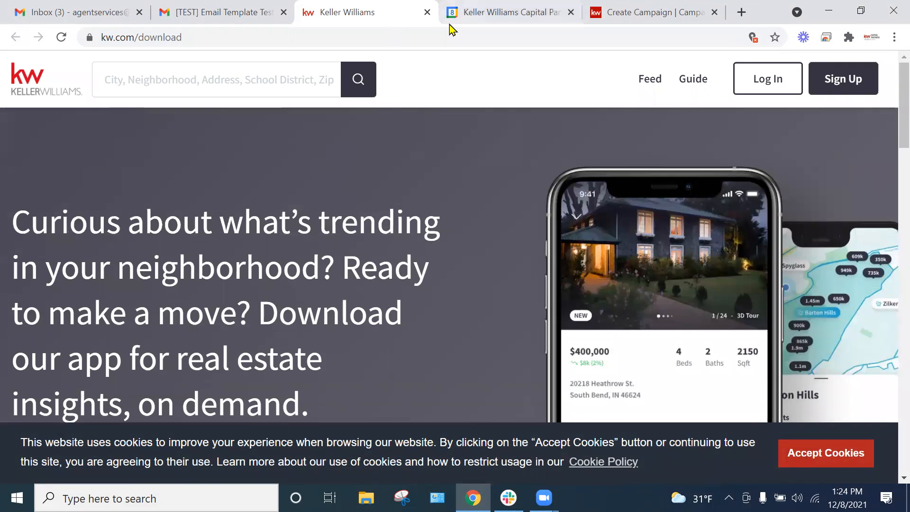
click(427, 12)
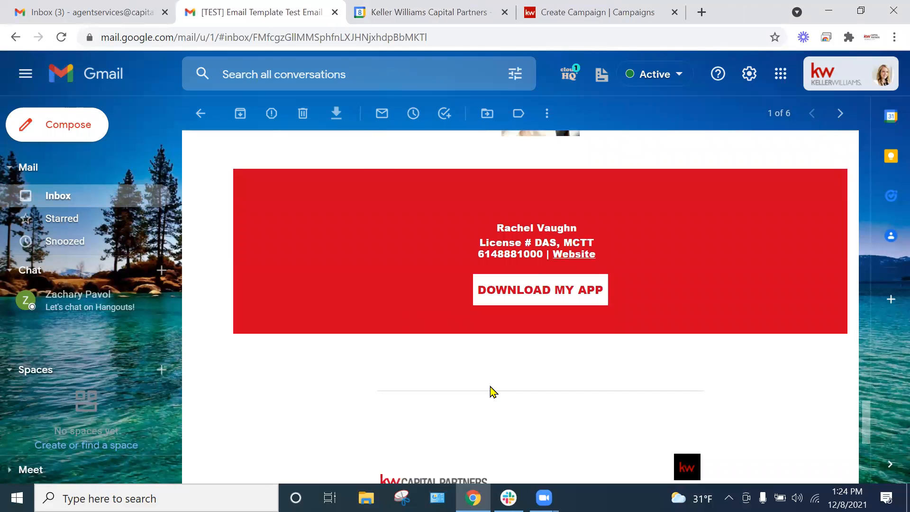
Step: Examine the received test email's agent contact block, legal footer, link buttons, placeholder image and Subheadline Copy section
scroll(529, 311, up, 2)
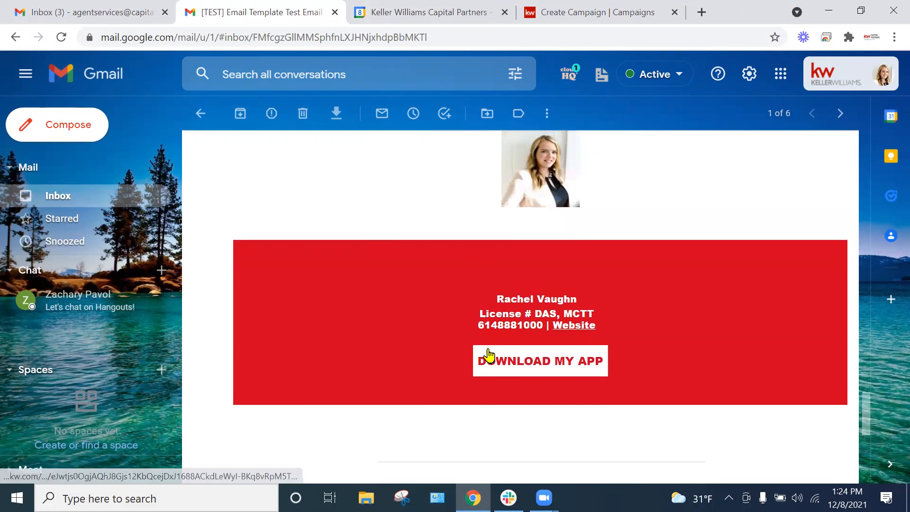
scroll(506, 370, down, 3)
scroll(525, 294, down, 3)
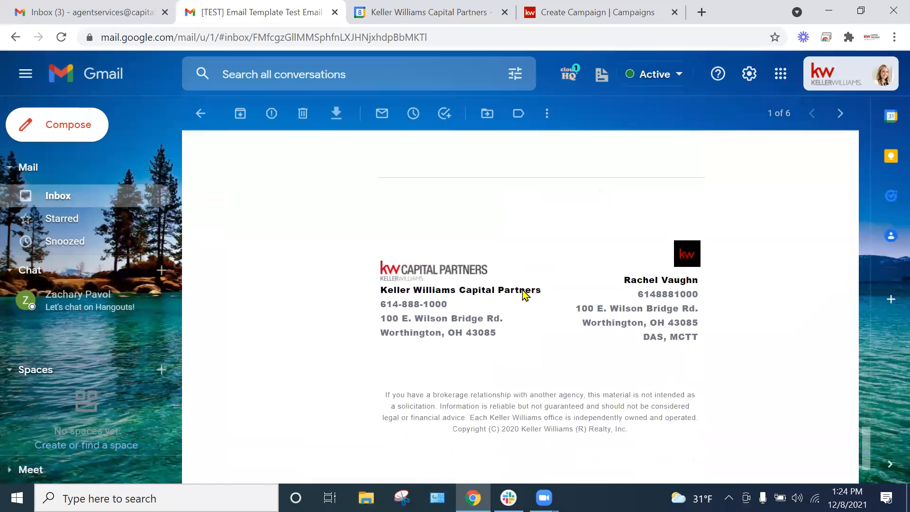
scroll(483, 331, up, 6)
scroll(493, 328, up, 15)
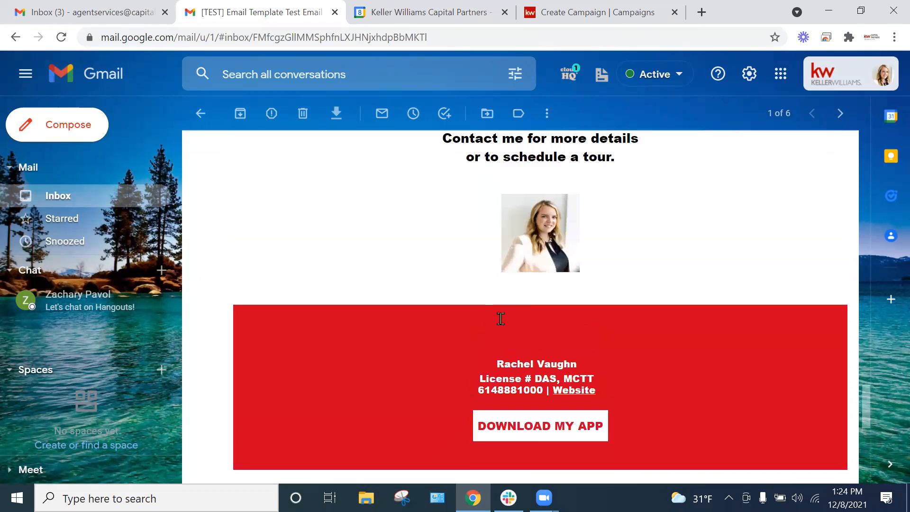
scroll(431, 305, down, 5)
scroll(415, 274, up, 4)
scroll(418, 271, down, 5)
scroll(418, 268, down, 8)
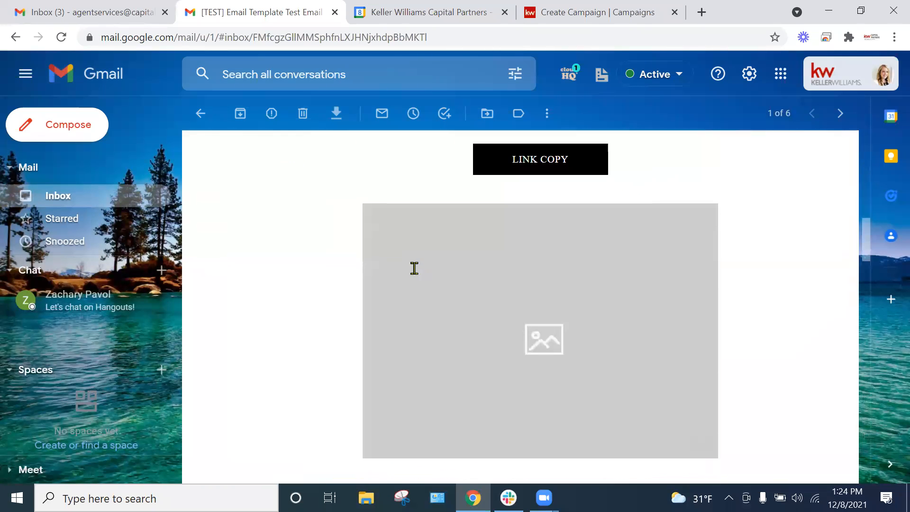
scroll(413, 268, up, 4)
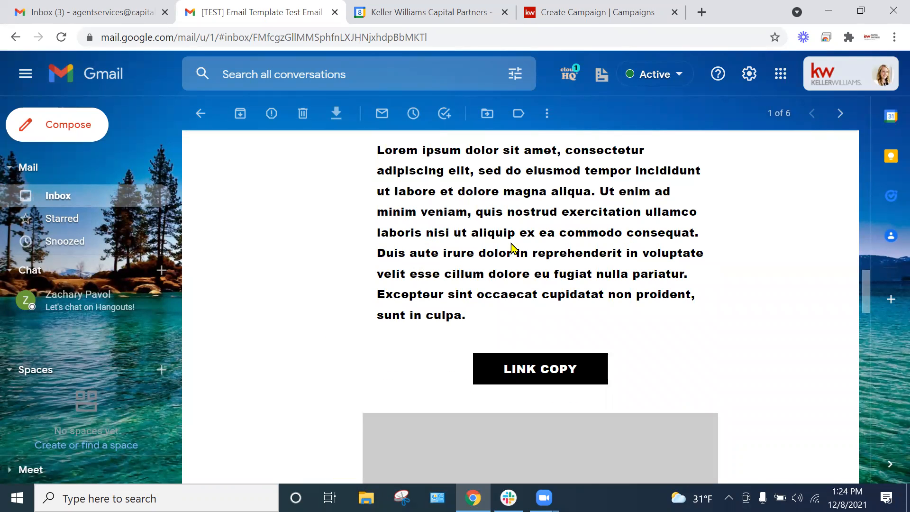
scroll(514, 252, up, 4)
scroll(488, 239, down, 6)
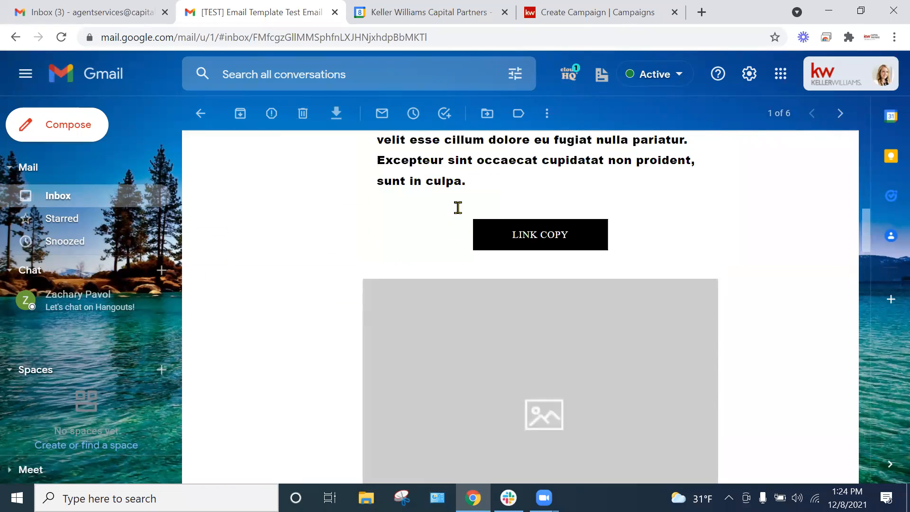
scroll(457, 205, up, 8)
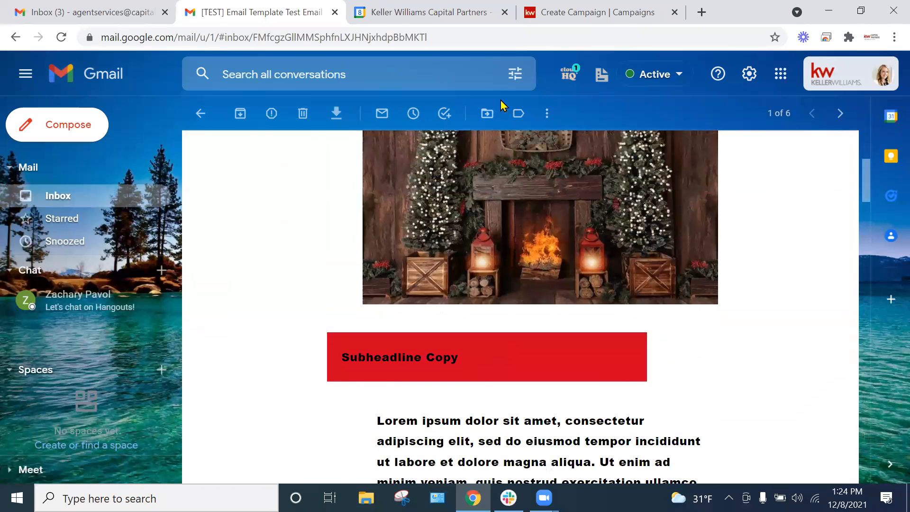
Step: Return to the newsletter design in KW Command, save and exit it, and go to the campaign's recipient settings
click(585, 9)
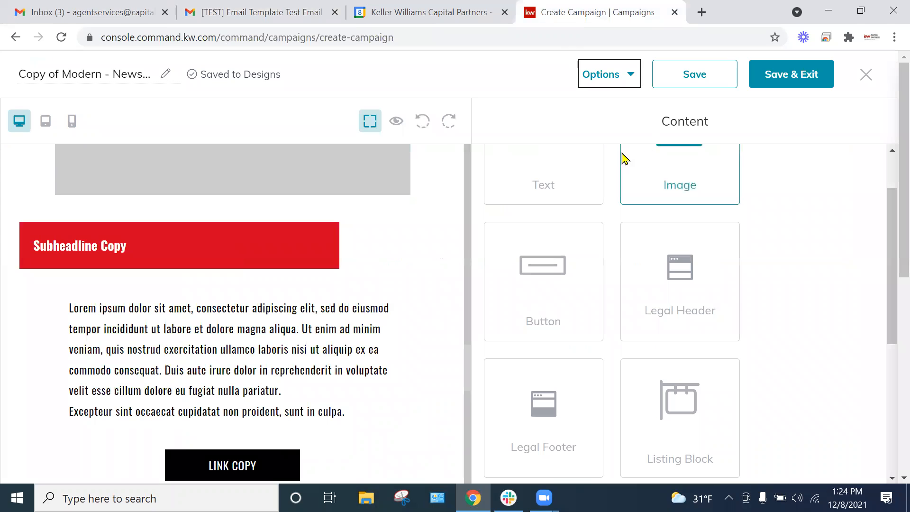
scroll(426, 301, down, 5)
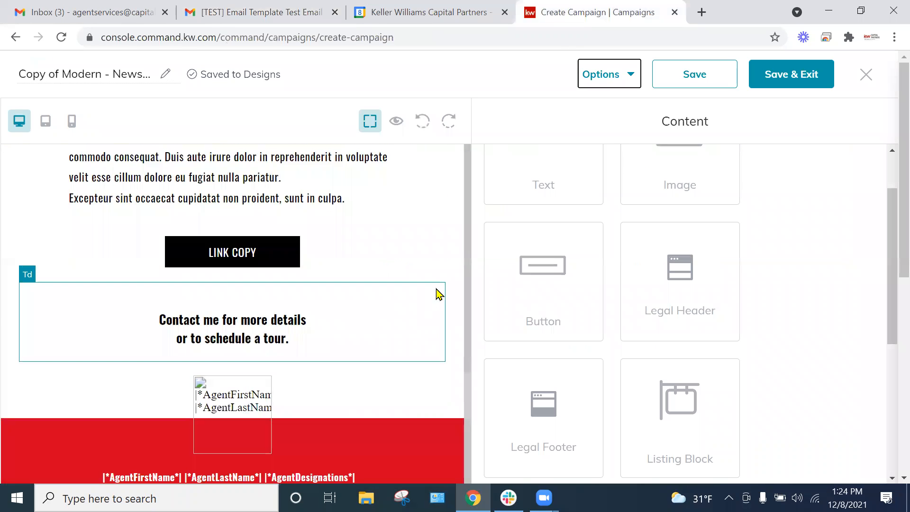
click(804, 81)
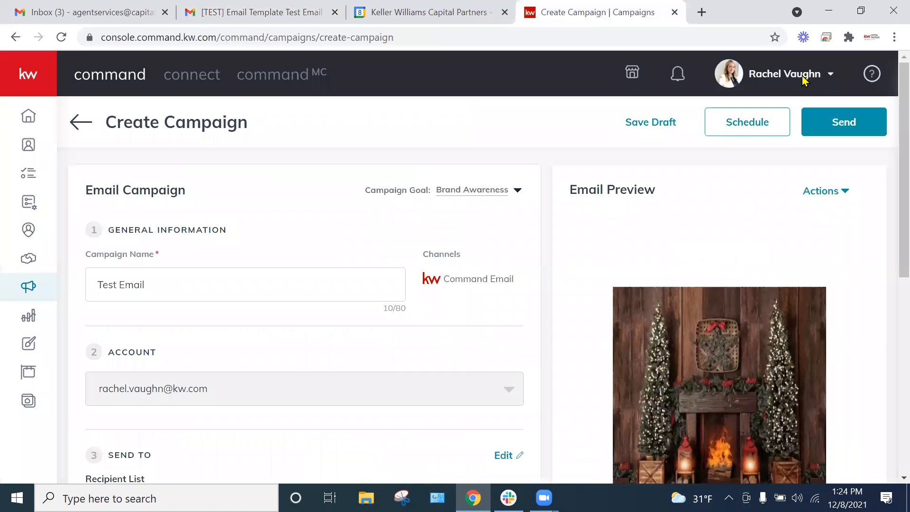
scroll(243, 230, down, 3)
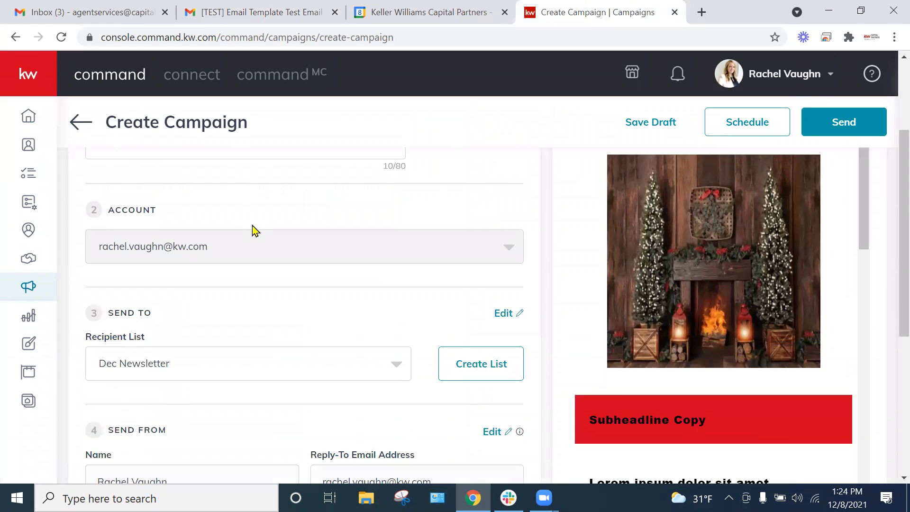
Step: Review the campaign settings, check the date and time options for scheduling the campaign, and close them without scheduling
scroll(256, 232, down, 5)
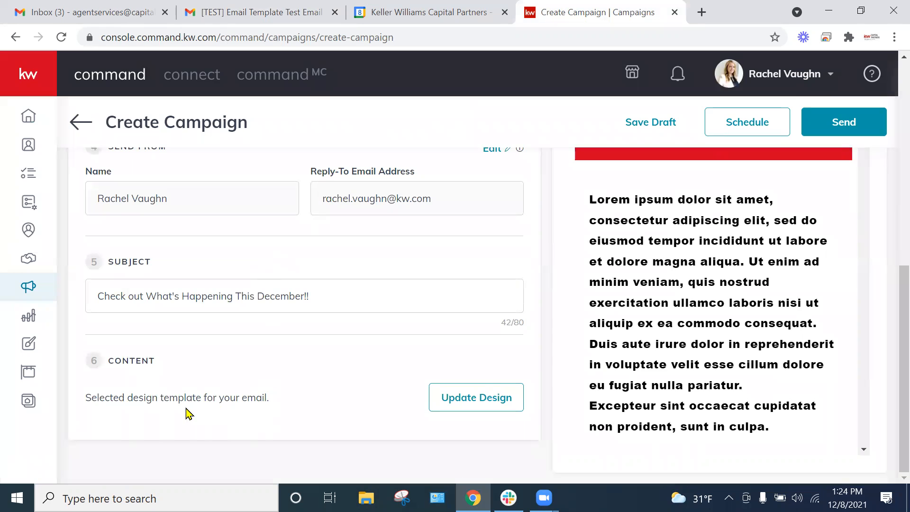
scroll(179, 335, up, 8)
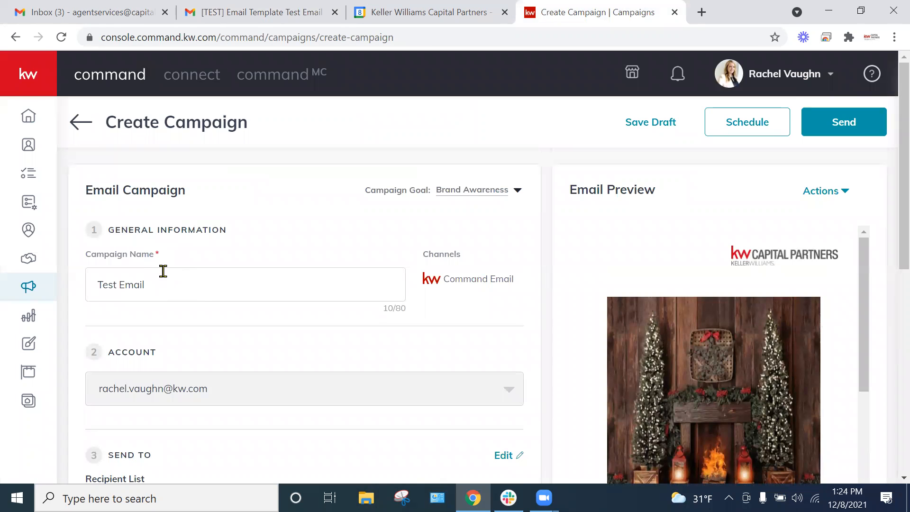
scroll(198, 300, down, 7)
scroll(398, 339, up, 7)
click(741, 130)
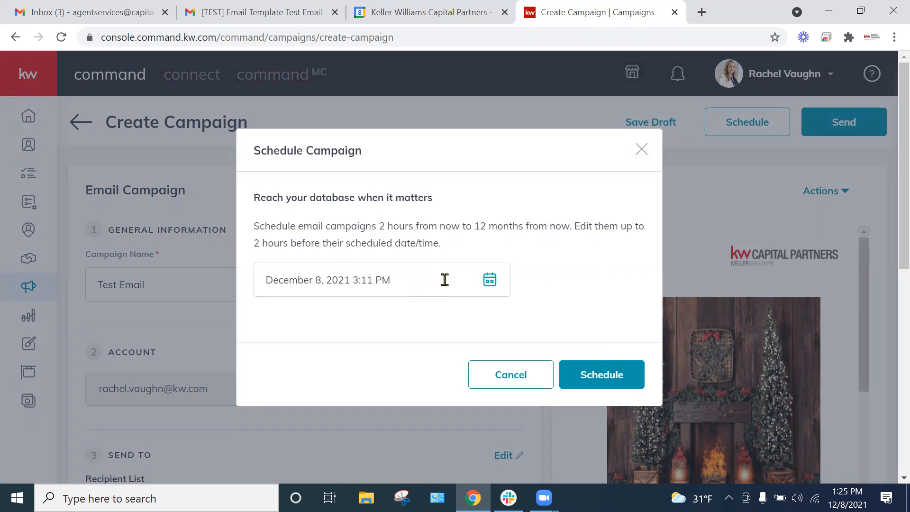
click(445, 280)
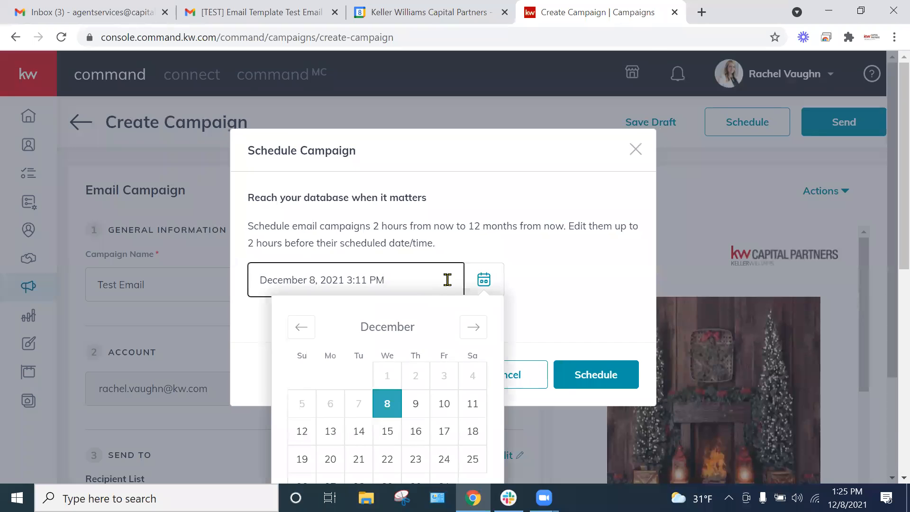
scroll(449, 297, down, 3)
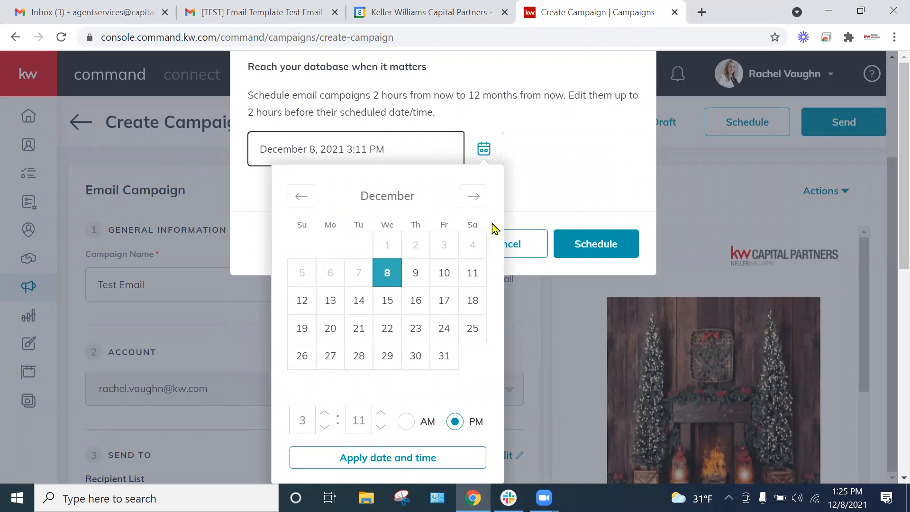
click(573, 167)
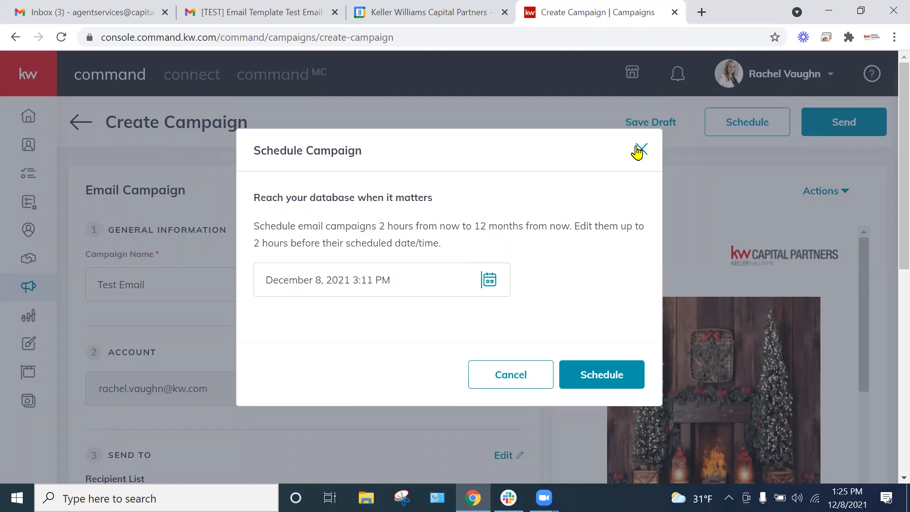
click(640, 148)
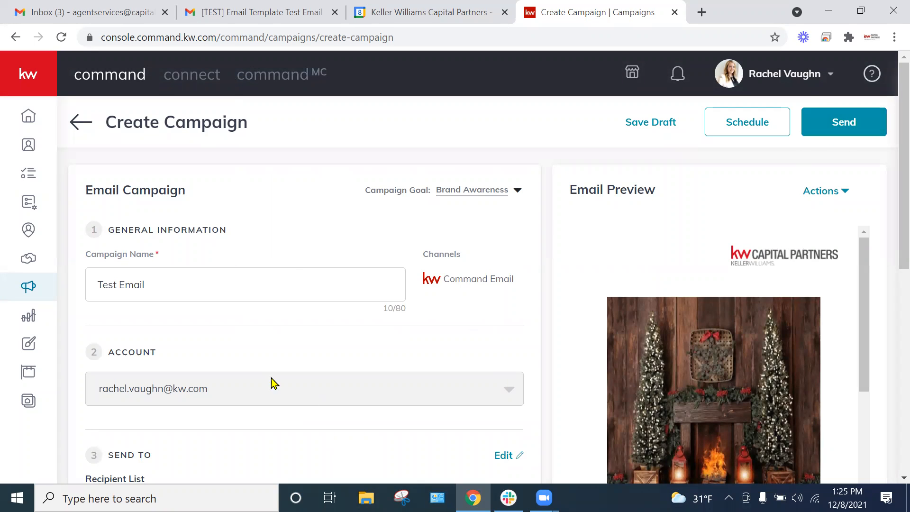
Step: Set the recipient list to Fake Tests, check the contacts it includes, and close the list editor
scroll(365, 309, down, 5)
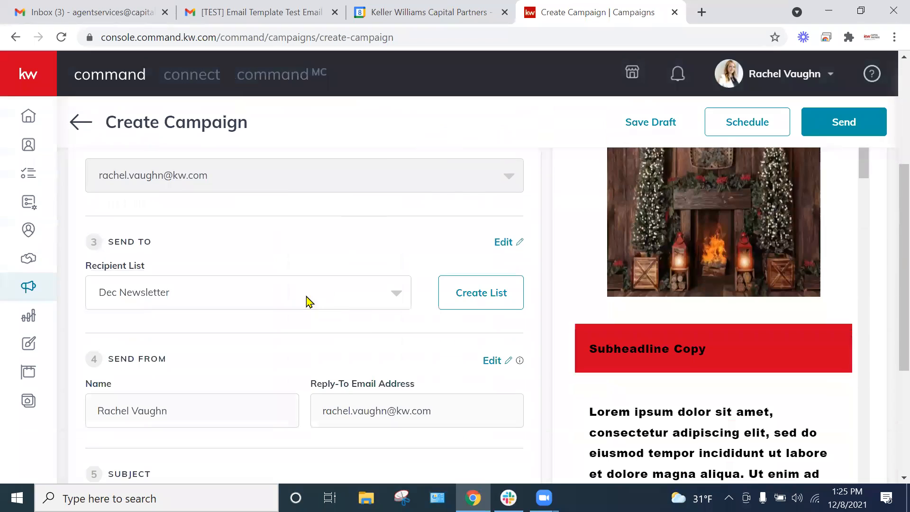
click(226, 298)
click(137, 322)
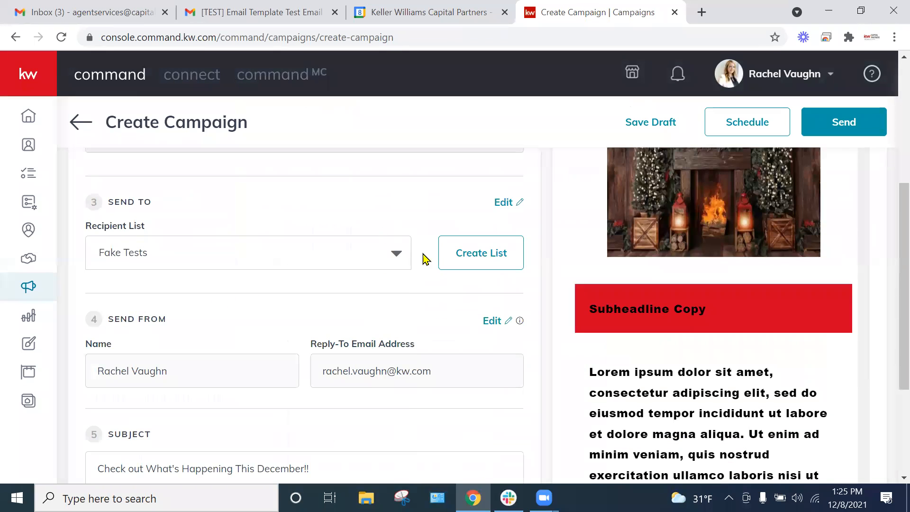
scroll(465, 330, up, 2)
scroll(468, 331, up, 1)
click(501, 345)
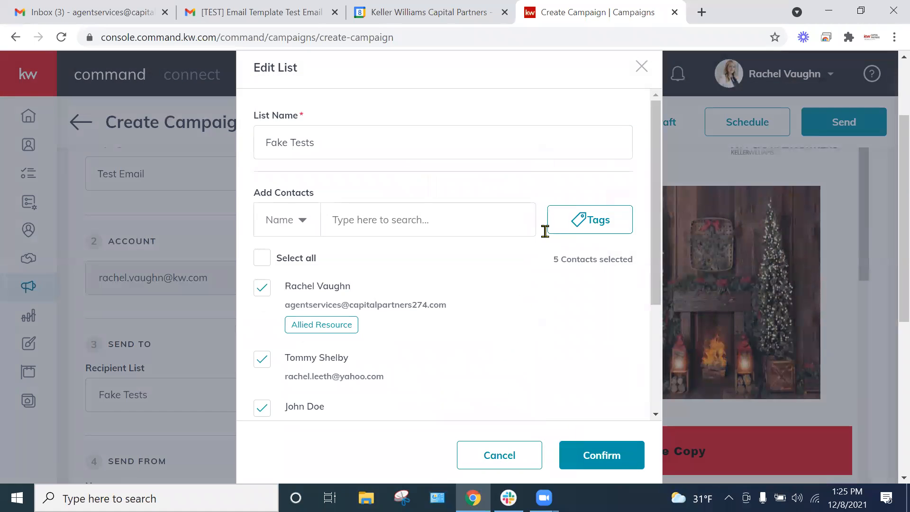
click(642, 66)
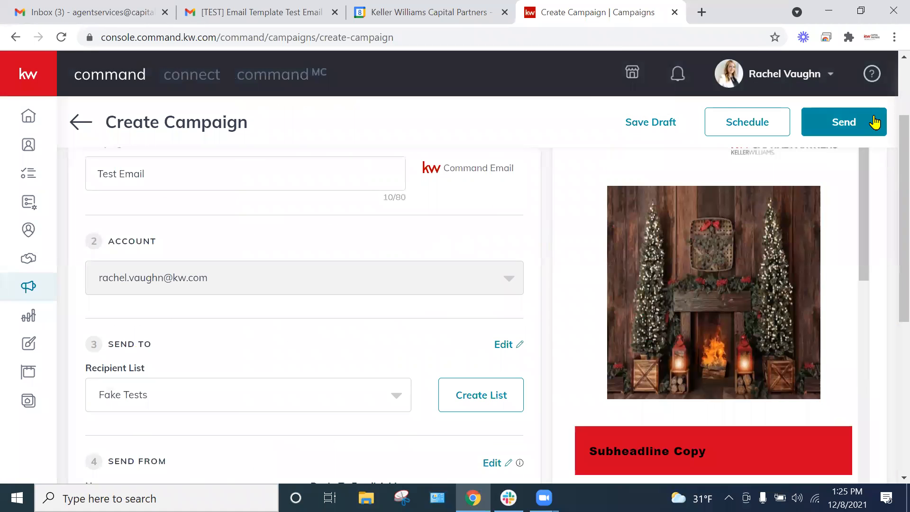
Step: Review the send summary and email preview for the campaign, and send it immediately to the Fake Tests list
click(832, 130)
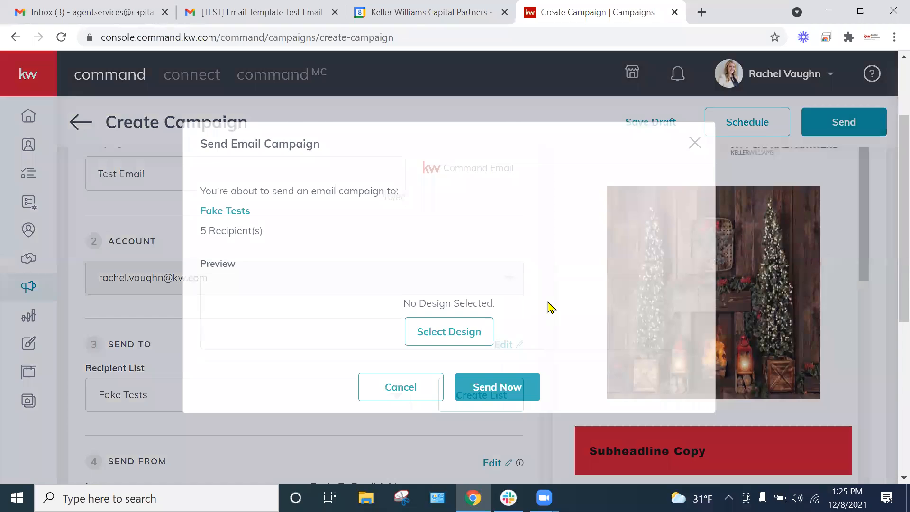
scroll(668, 296, down, 10)
scroll(683, 317, up, 4)
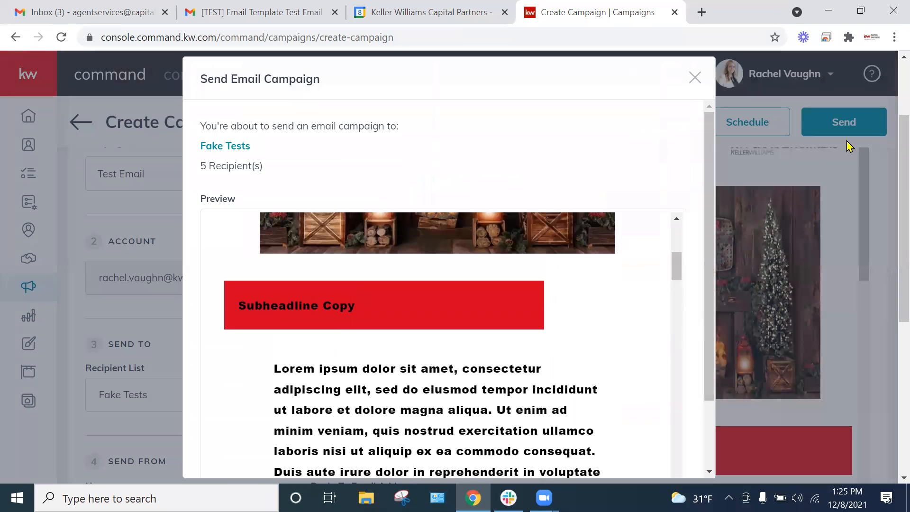
scroll(659, 254, down, 3)
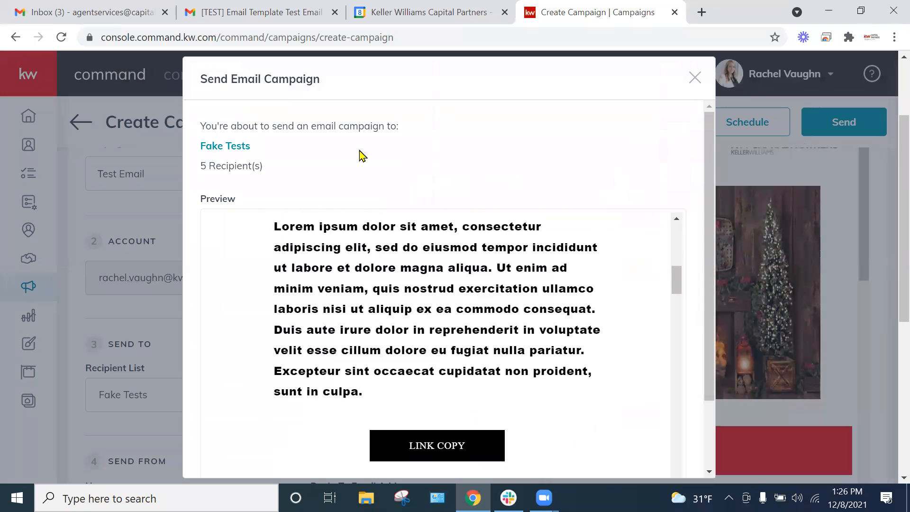
scroll(647, 278, down, 5)
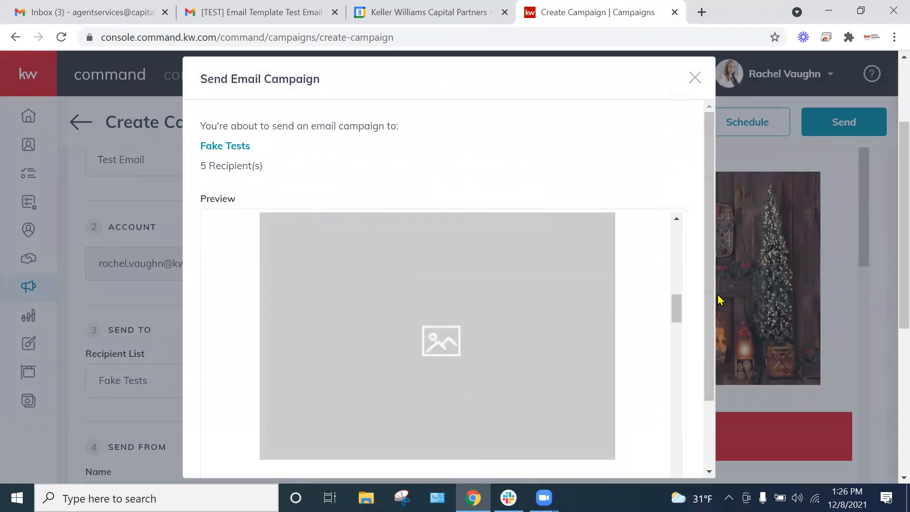
scroll(695, 329, down, 3)
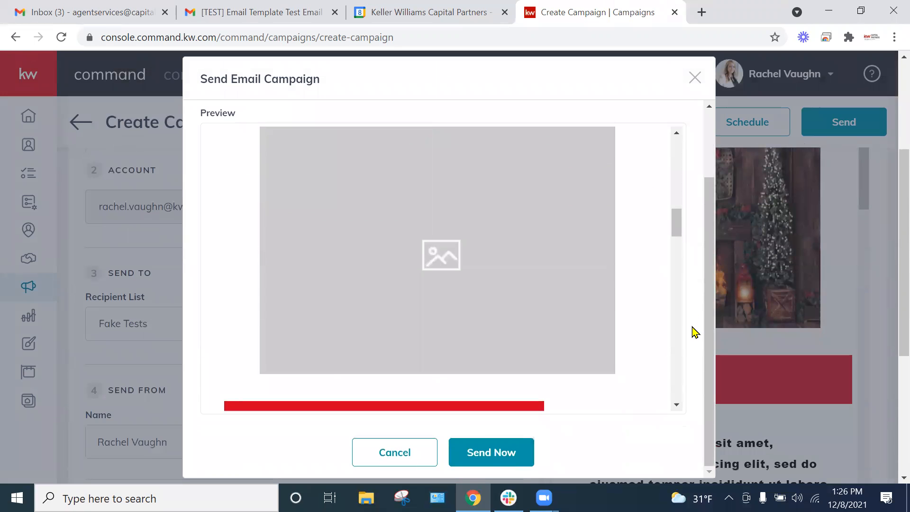
click(488, 452)
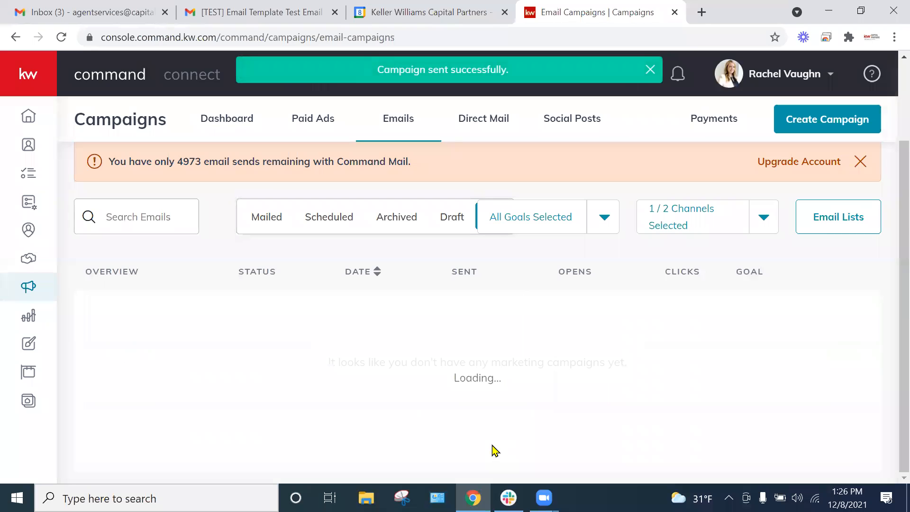
Step: Examine the statuses in the email campaigns list and the actions available for the Q3 Magazine draft
scroll(327, 344, down, 1)
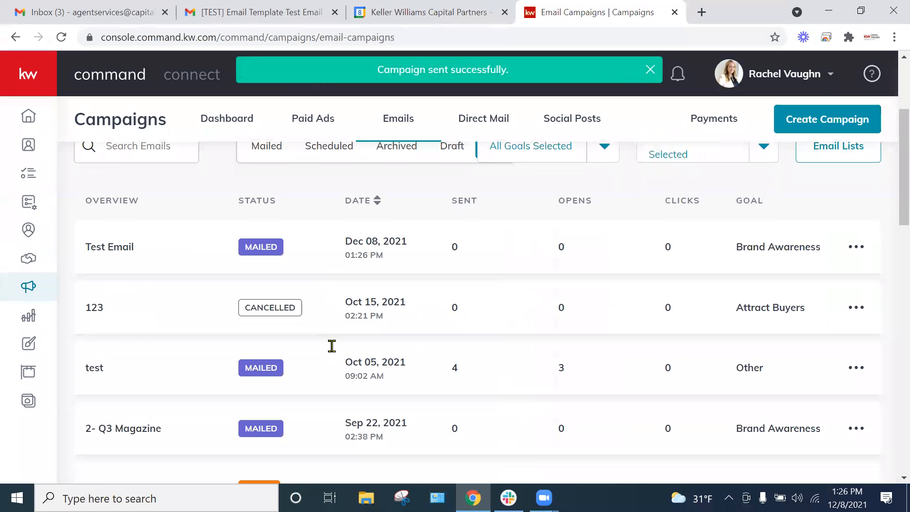
scroll(353, 318, up, 1)
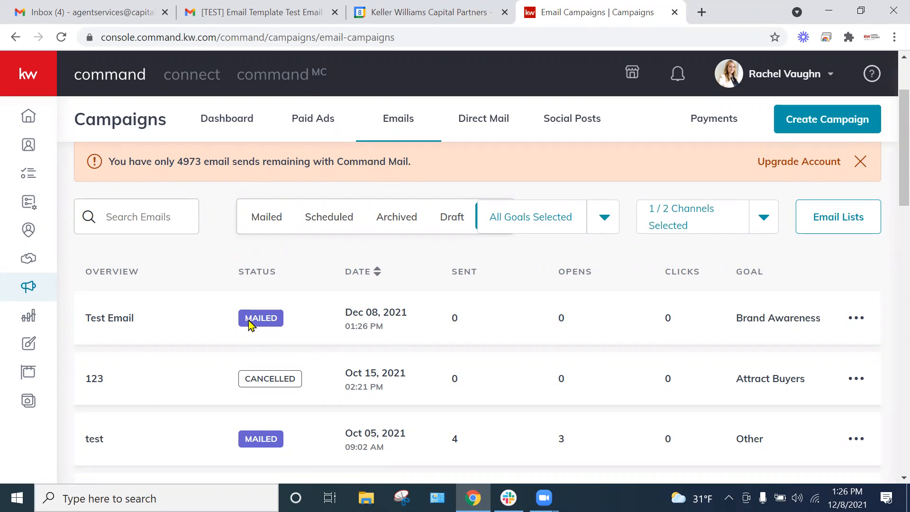
scroll(228, 355, down, 1)
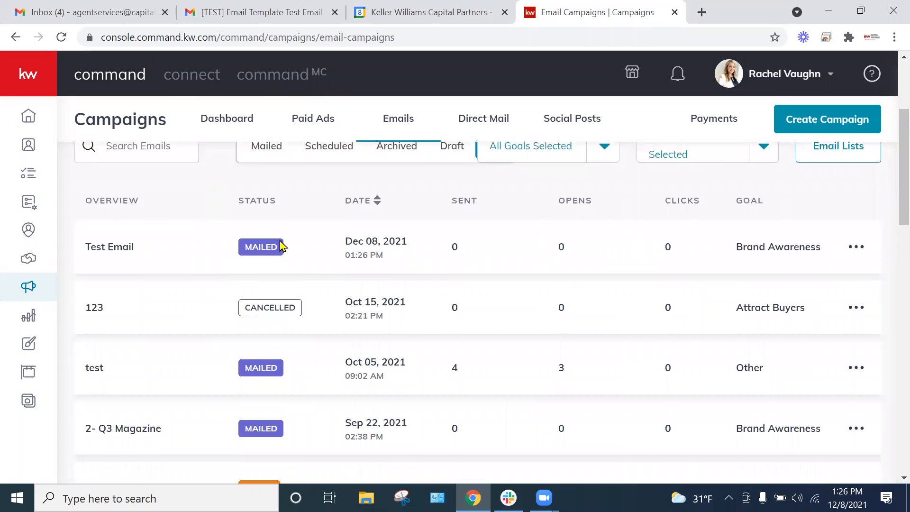
scroll(275, 247, down, 1)
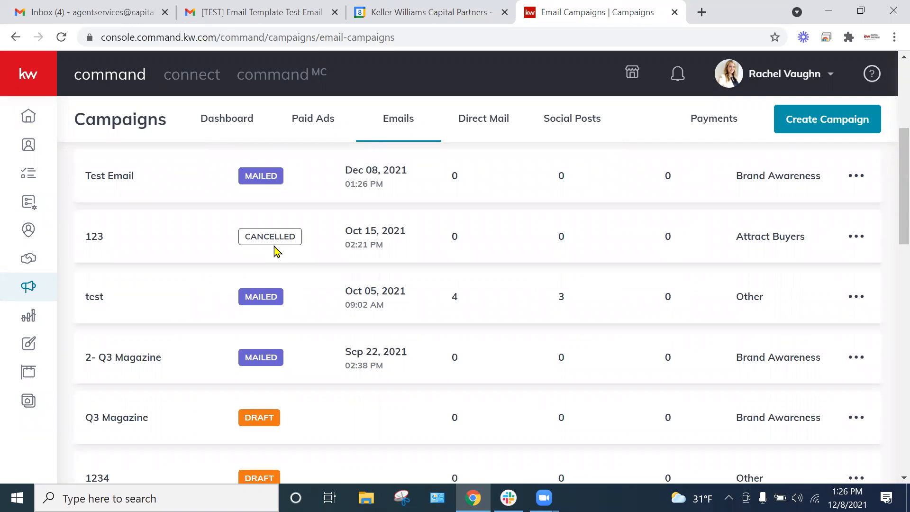
scroll(279, 258, down, 1)
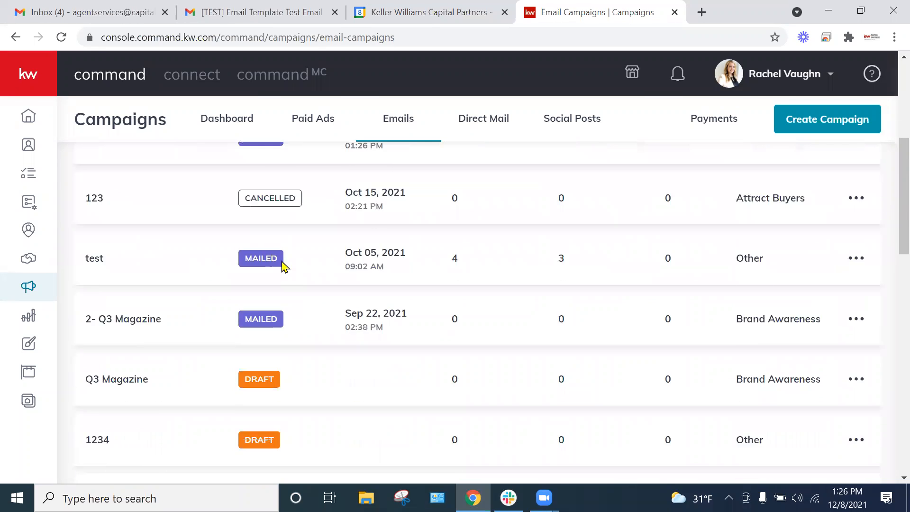
scroll(283, 266, down, 2)
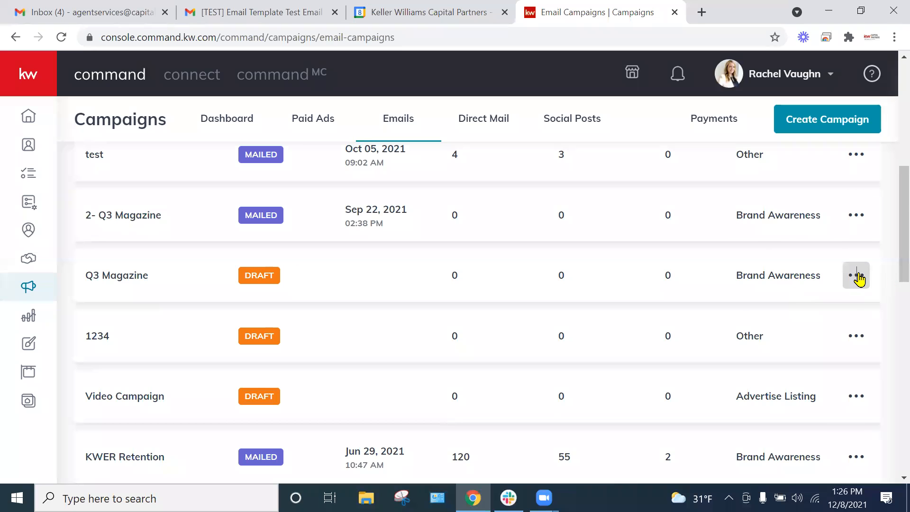
click(857, 276)
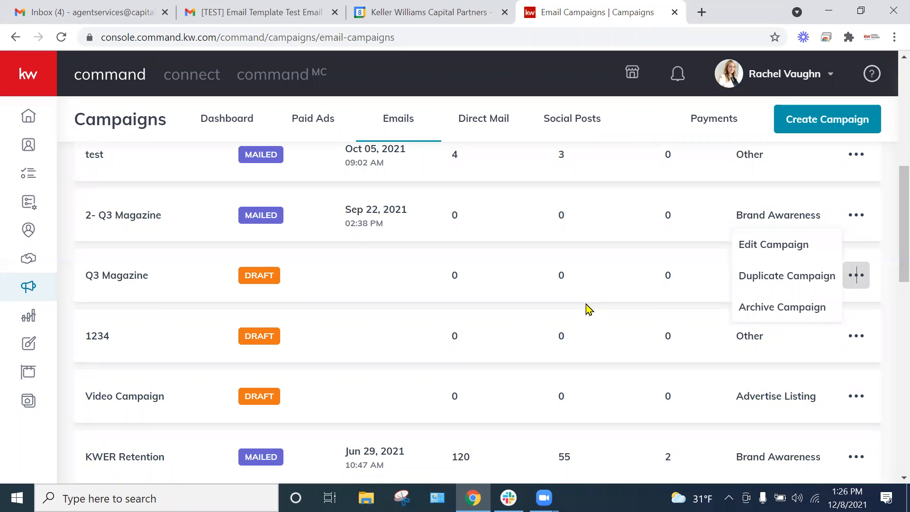
click(598, 301)
Step: Open the campaign preview of the mailed Test Email campaign and close it
scroll(602, 301, up, 1)
scroll(580, 286, up, 3)
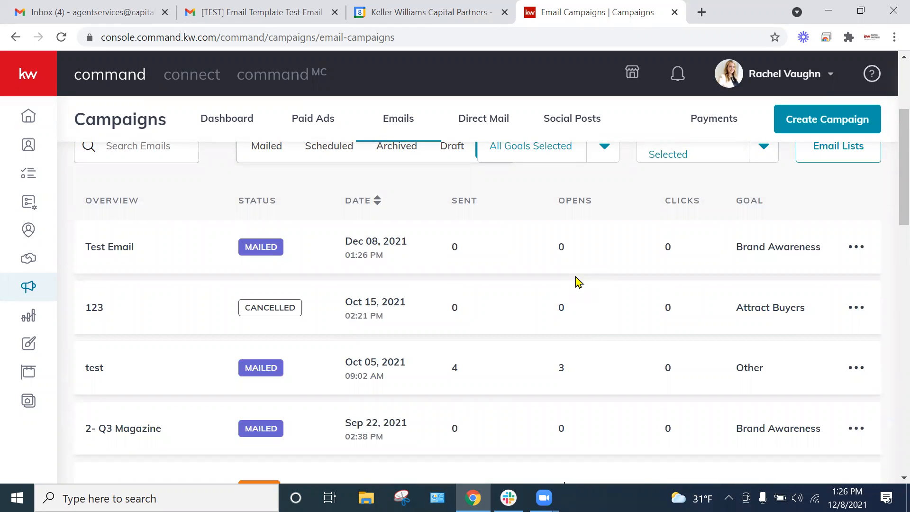
click(857, 247)
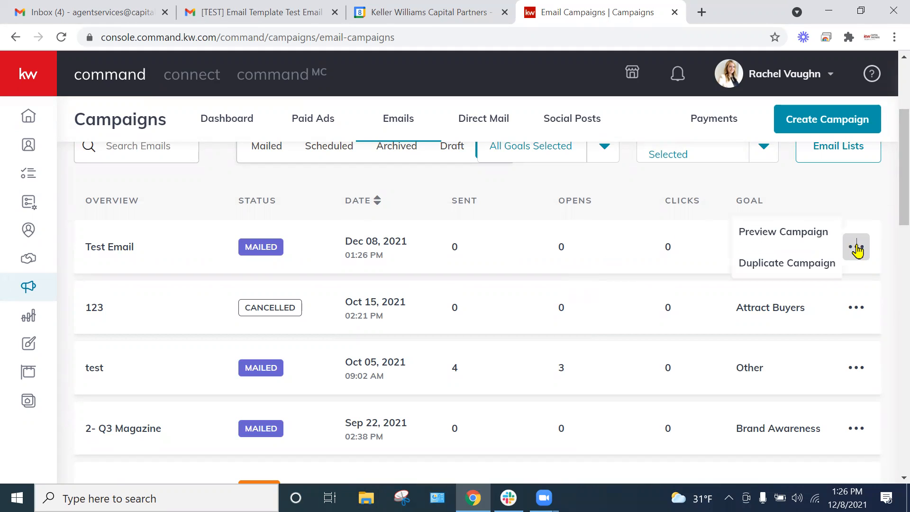
click(770, 233)
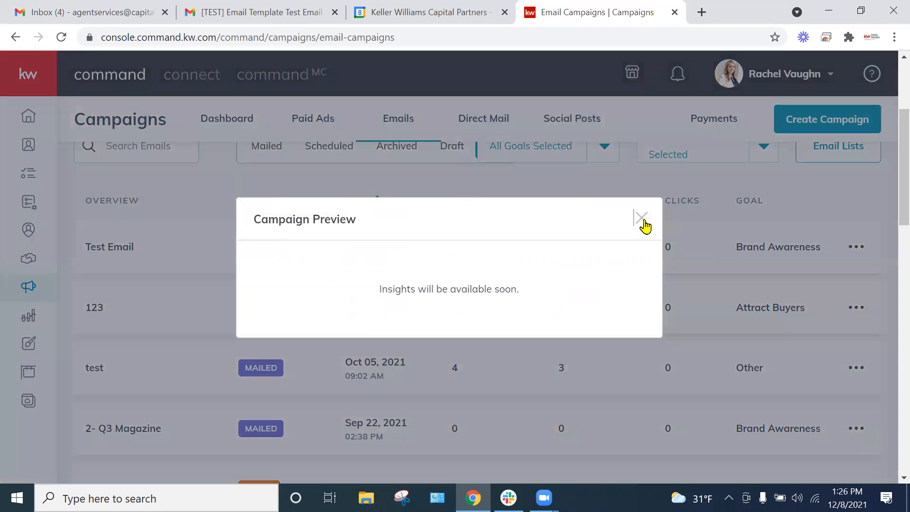
click(641, 217)
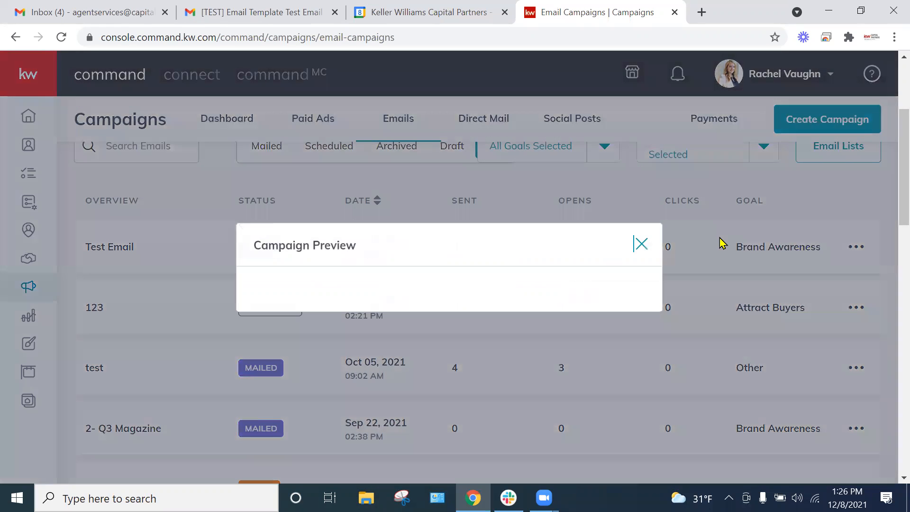
Step: Examine the sent, opens and clicks figures of the older campaigns in the email campaigns list
scroll(747, 235, down, 12)
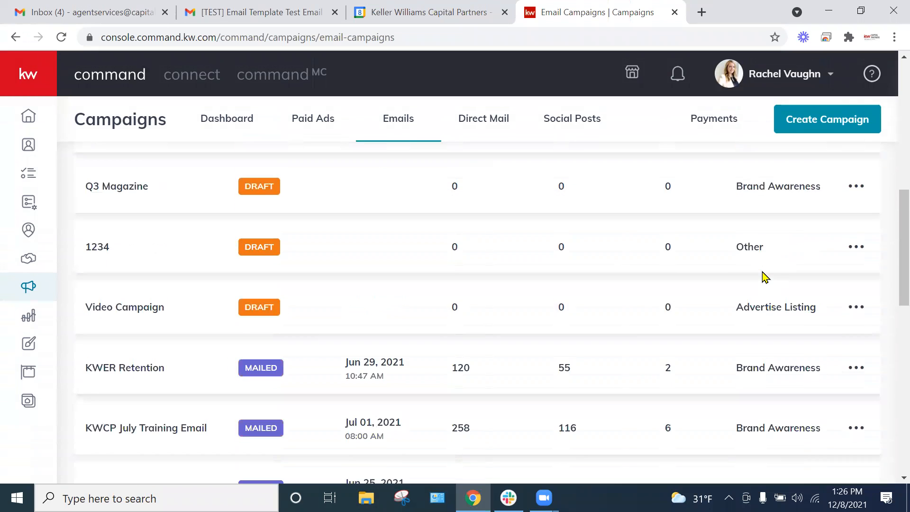
scroll(757, 276, down, 8)
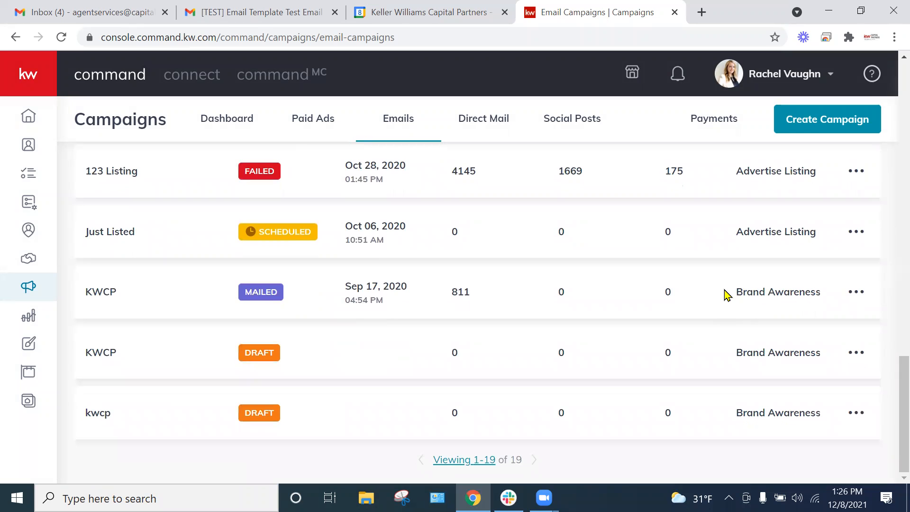
scroll(726, 295, up, 8)
scroll(702, 313, up, 10)
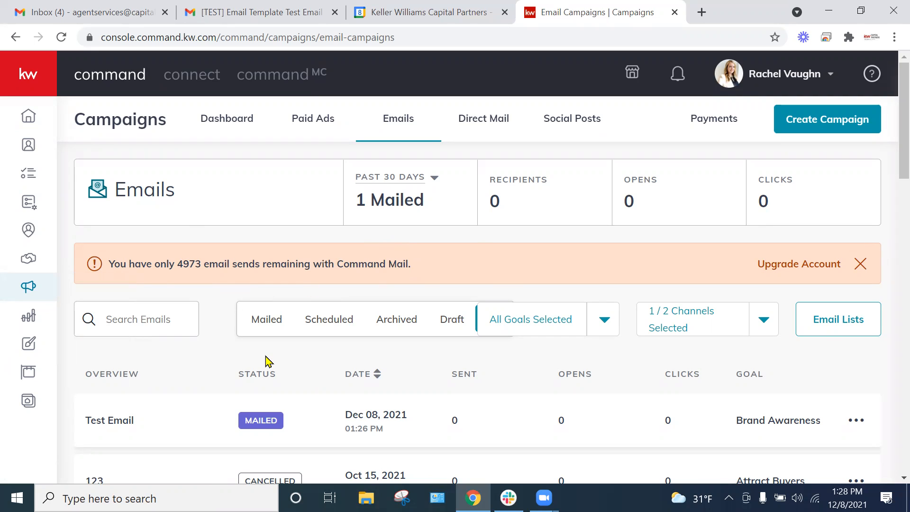
scroll(290, 300, down, 5)
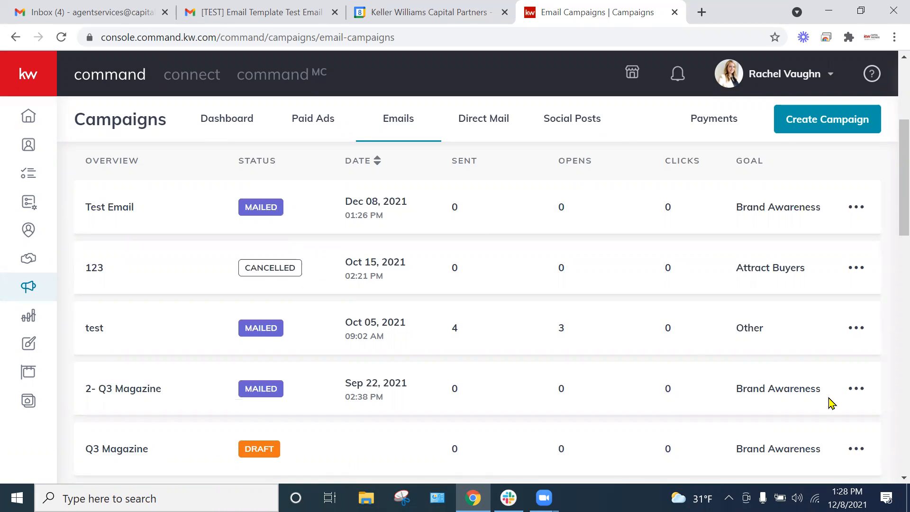
scroll(849, 389, down, 2)
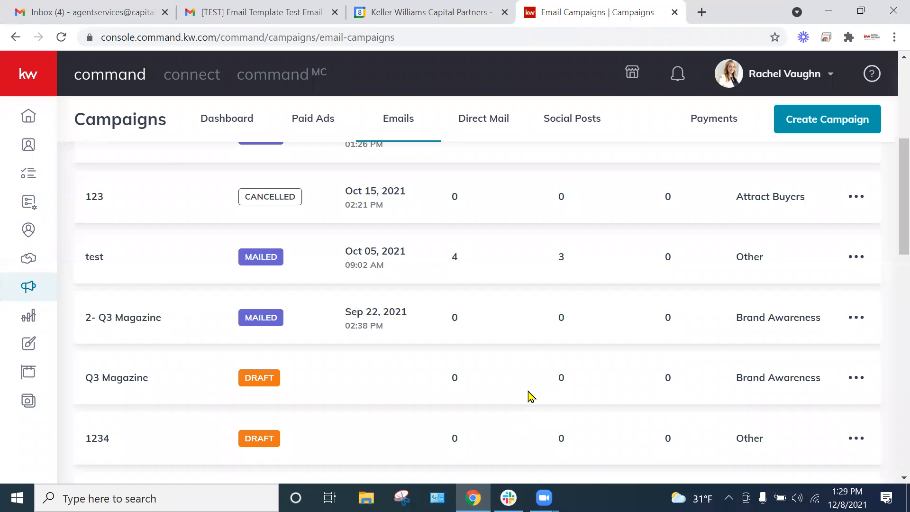
scroll(579, 270, down, 6)
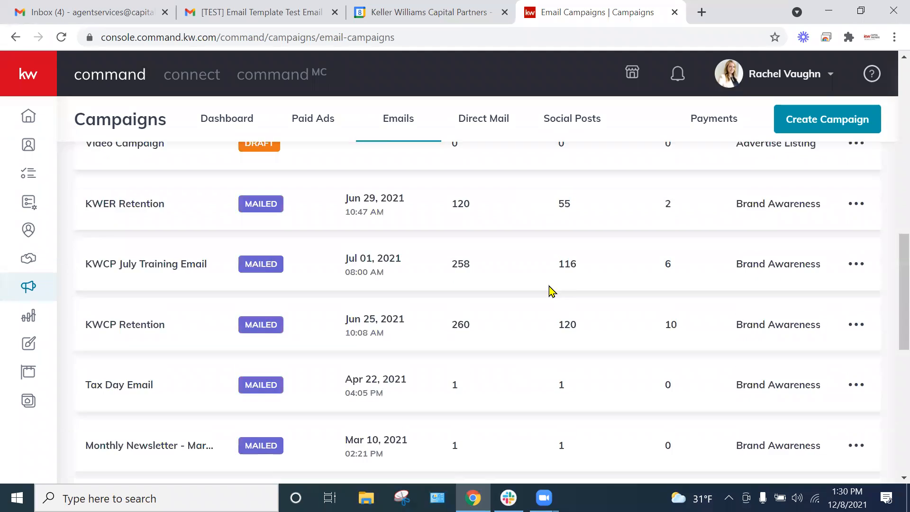
scroll(538, 309, up, 10)
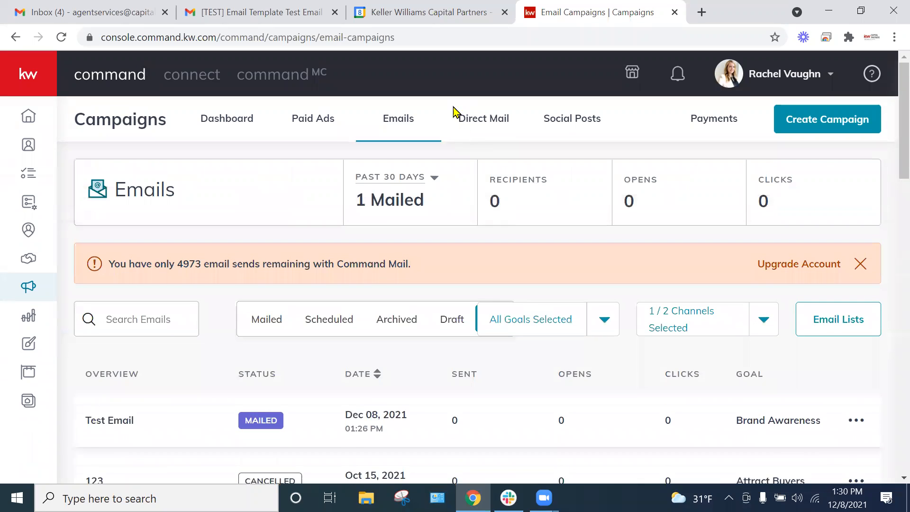